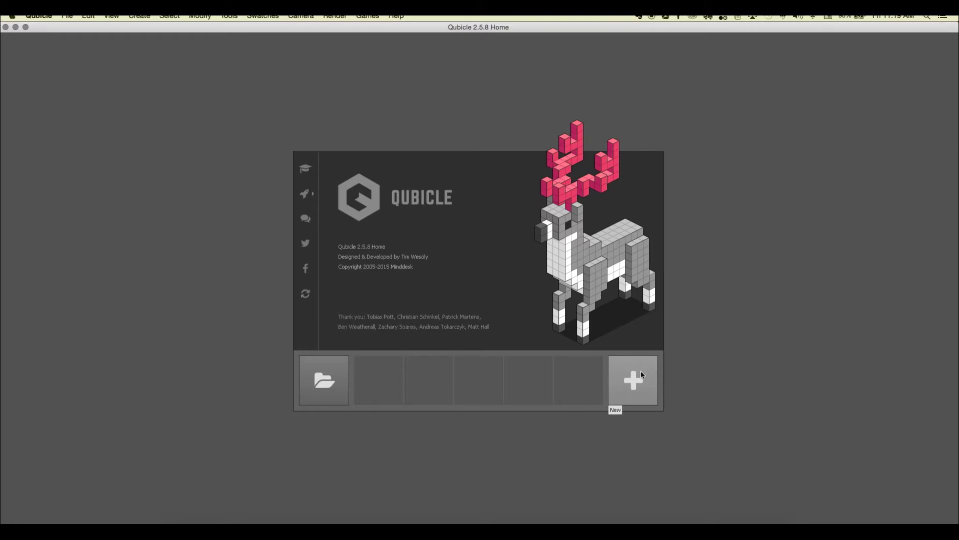
Create a new empty model
{"action": "left_click", "coordinate": [641, 374]}
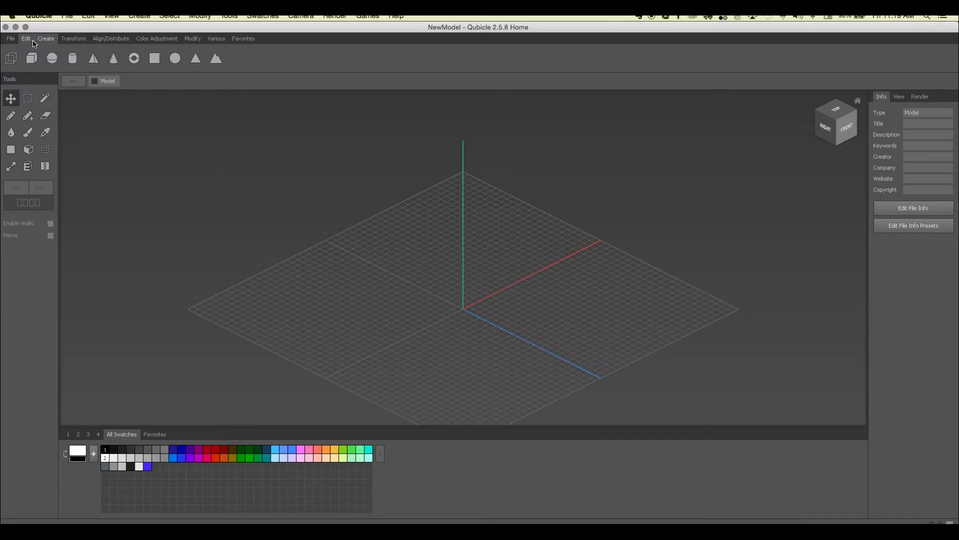
Create a 36 x 36 x 36 box and move it to position -74, 0, -46
{"action": "left_click", "coordinate": [31, 59]}
{"action": "left_click", "coordinate": [237, 352]}
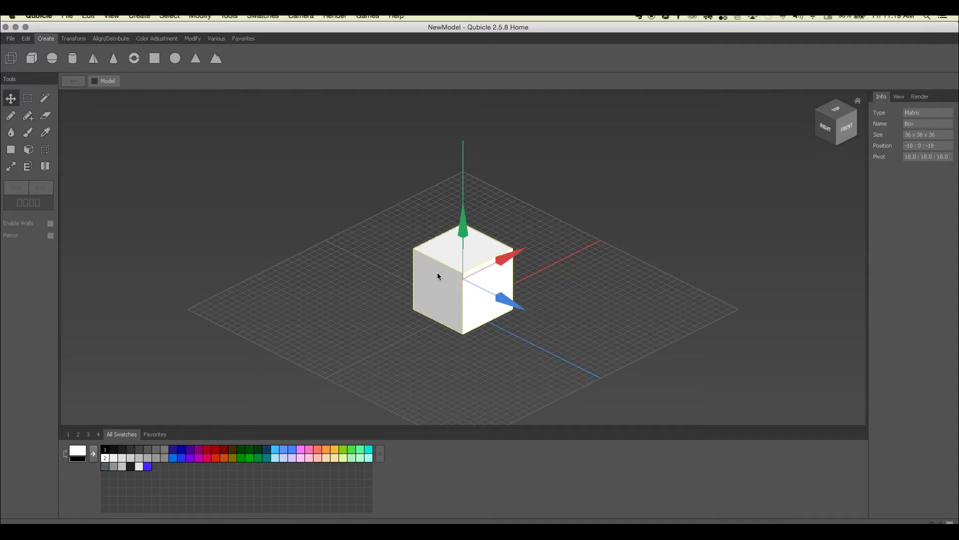
{"action": "double_click", "coordinate": [451, 266]}
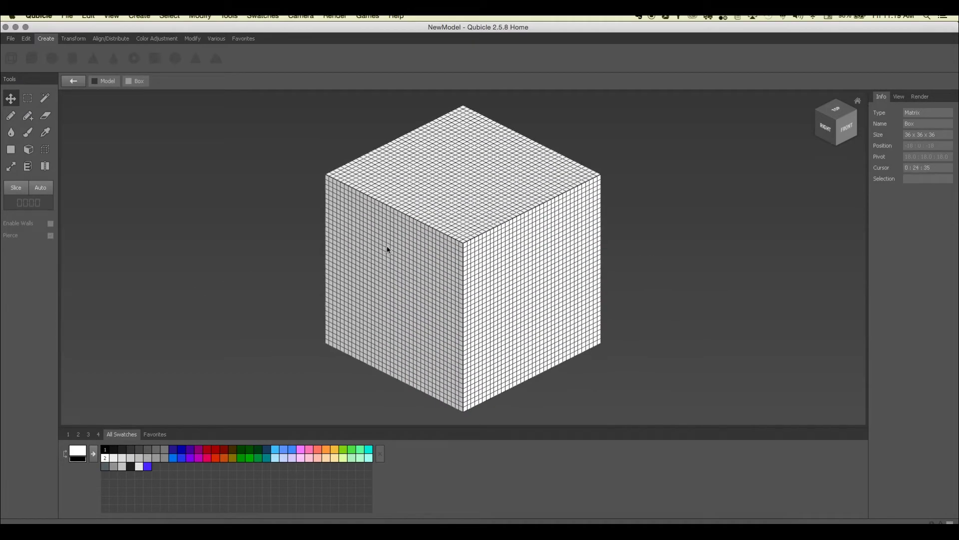
{"action": "left_click", "coordinate": [74, 81]}
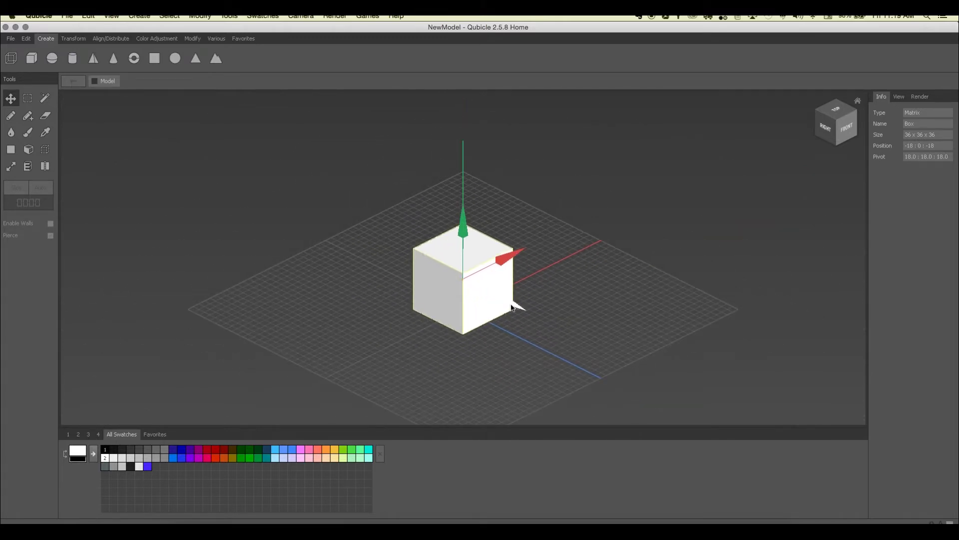
{"action": "left_click_drag", "start_coordinate": [515, 306], "coordinate": [452, 269]}
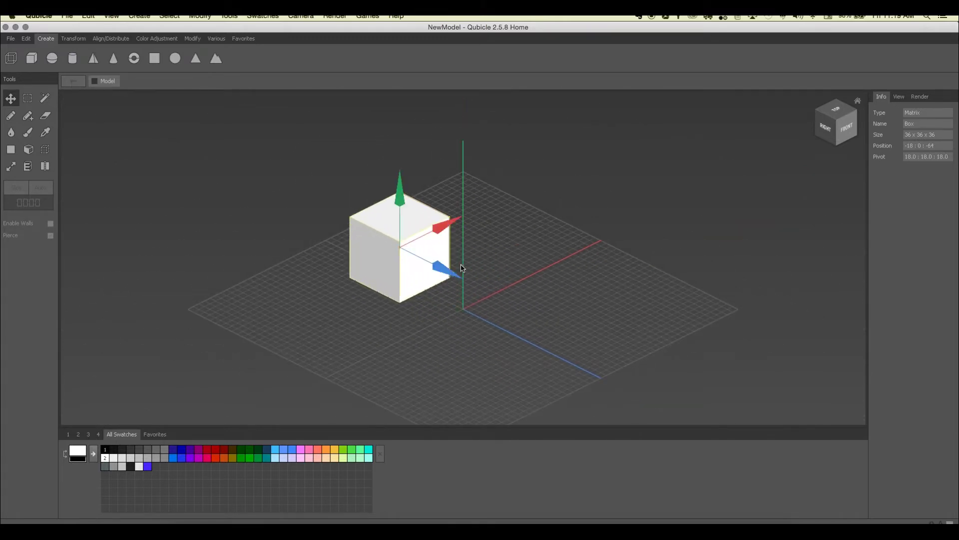
{"action": "left_click_drag", "start_coordinate": [444, 224], "coordinate": [351, 316]}
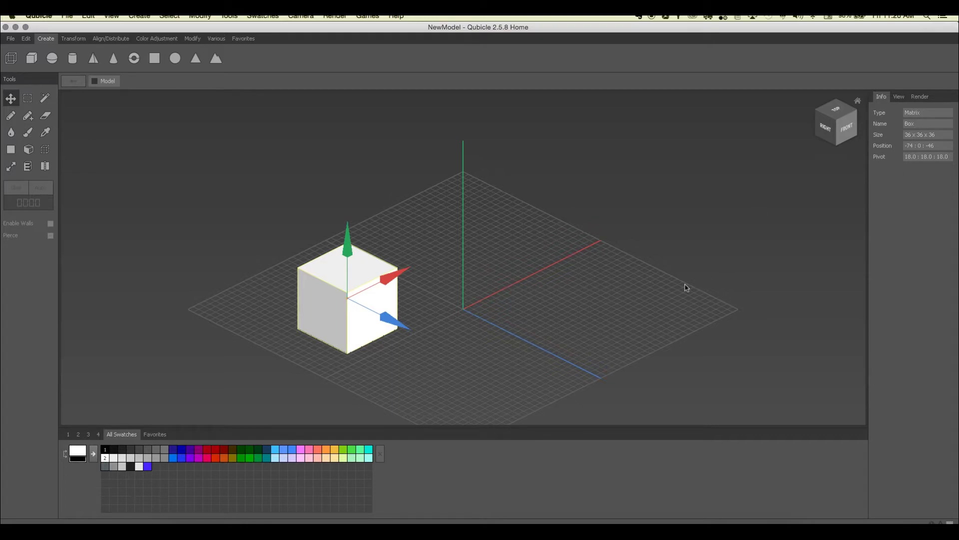
Open the box's matrix for voxel editing, return to the model, and delete the box
{"action": "double_click", "coordinate": [357, 288]}
{"action": "double_click", "coordinate": [254, 259]}
{"action": "scroll", "coordinate": [274, 268], "scroll_direction": "down", "scroll_amount": 3}
{"action": "double_click", "coordinate": [335, 283]}
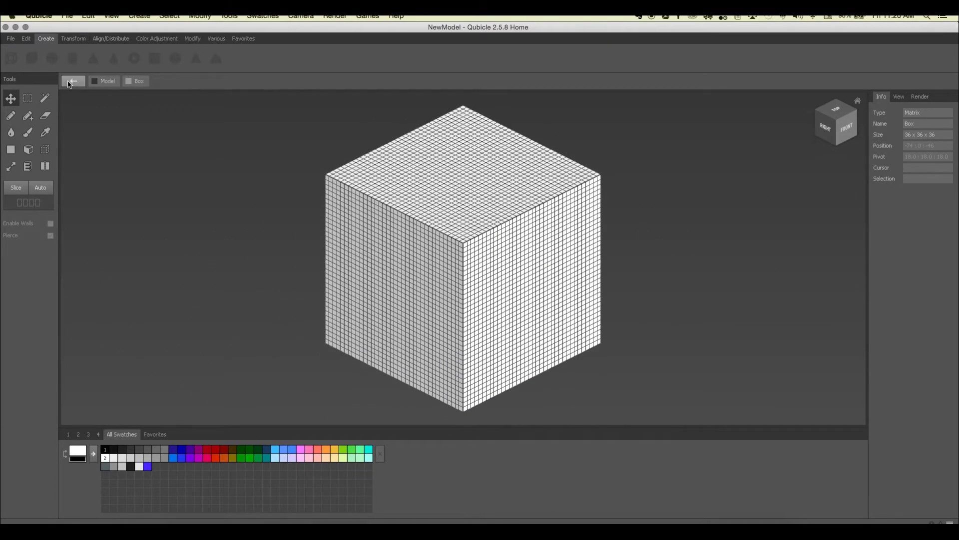
{"action": "left_click", "coordinate": [73, 82]}
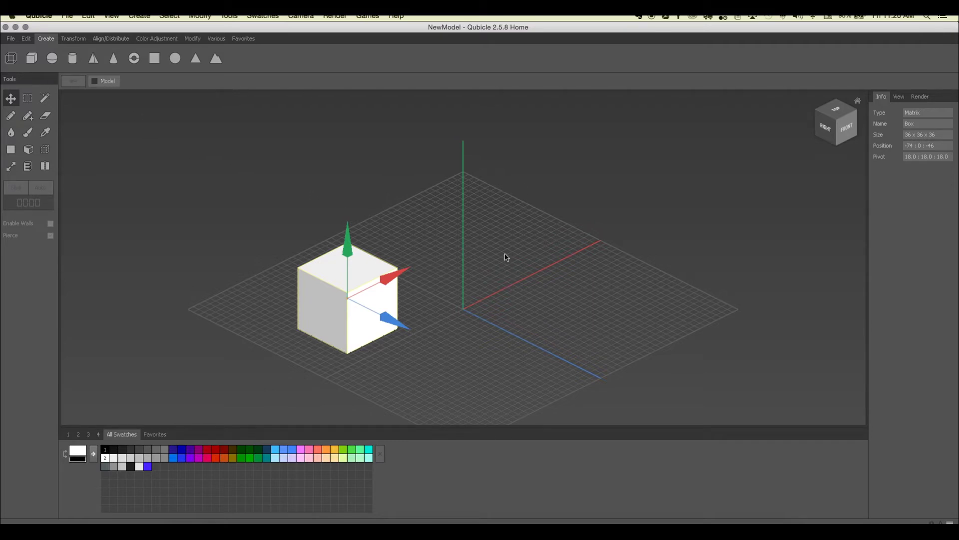
{"action": "double_click", "coordinate": [377, 272]}
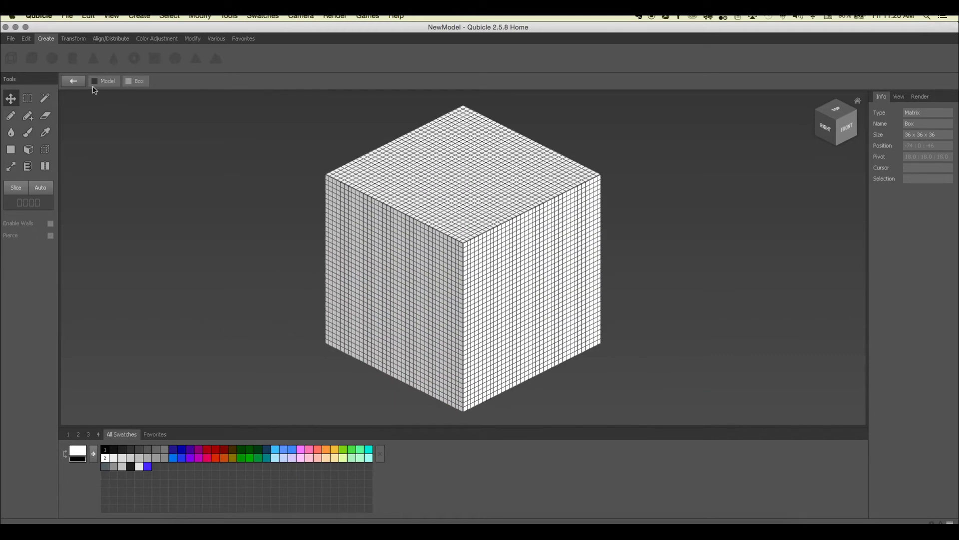
{"action": "left_click", "coordinate": [74, 81]}
{"action": "key", "text": "Delete"}
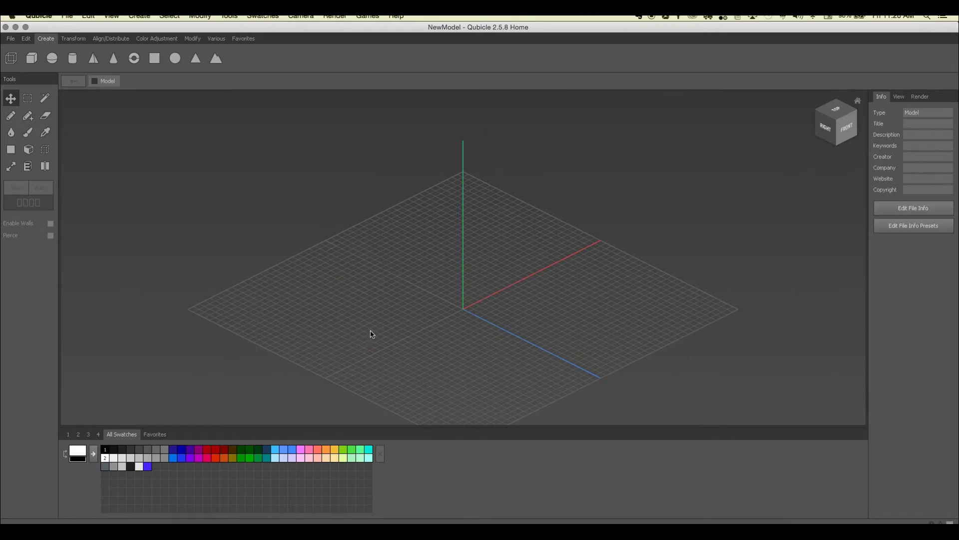
Create an empty 16 x 16 x 16 matrix at the origin and remove it again
{"action": "left_click", "coordinate": [11, 58]}
{"action": "left_click", "coordinate": [221, 337]}
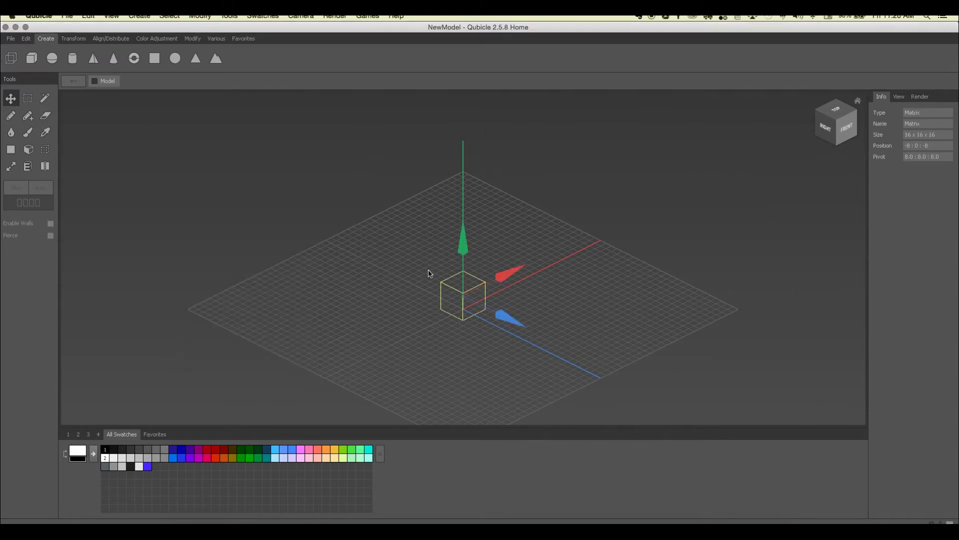
{"action": "left_click", "coordinate": [452, 285]}
{"action": "left_click", "coordinate": [452, 287]}
{"action": "left_click", "coordinate": [451, 292]}
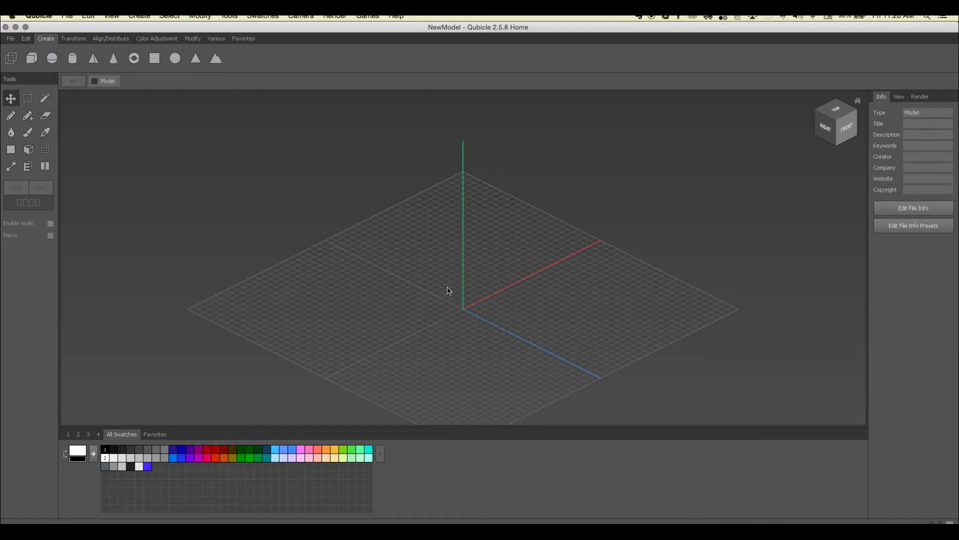
Create an empty 20 x 20 x 20 matrix named Ralph and open it for voxel editing
{"action": "left_click", "coordinate": [13, 59]}
{"action": "double_click", "coordinate": [250, 275]}
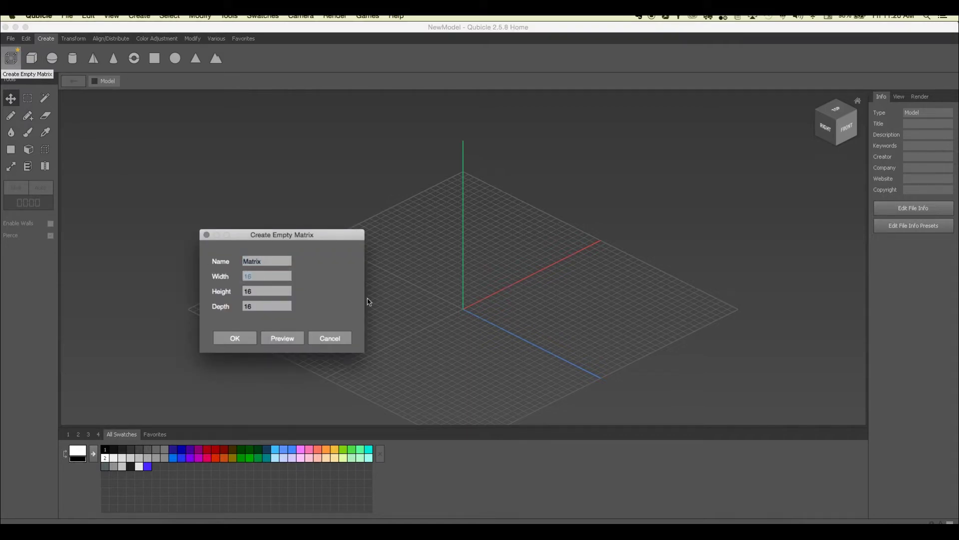
{"action": "type", "text": "20"}
{"action": "left_click_drag", "start_coordinate": [261, 258], "coordinate": [231, 261]}
{"action": "type", "text": "Ralph"}
{"action": "key", "text": "Return"}
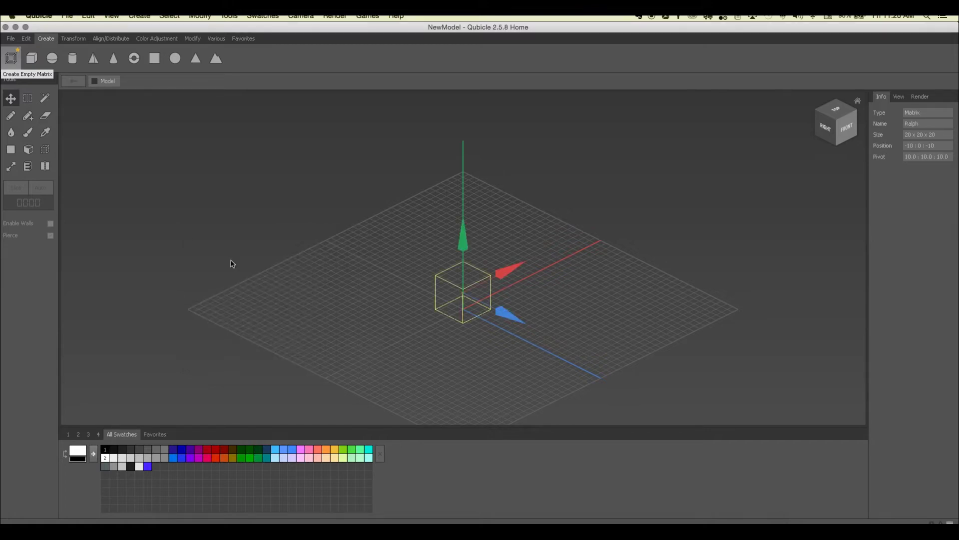
{"action": "double_click", "coordinate": [480, 279]}
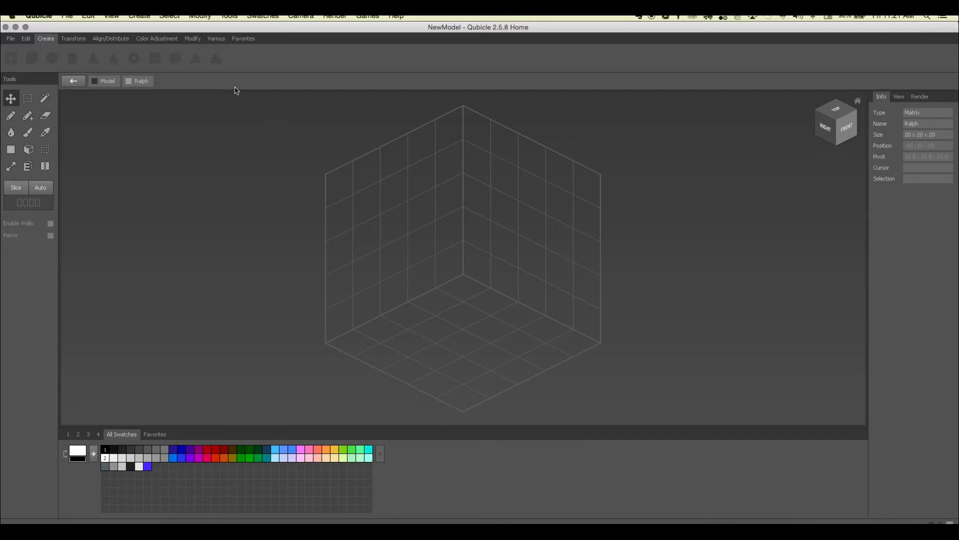
Set the grid properties to a gridline every 1 unit on the X, Y and Z axes
{"action": "left_click", "coordinate": [115, 16]}
{"action": "mouse_move", "coordinate": [127, 28]}
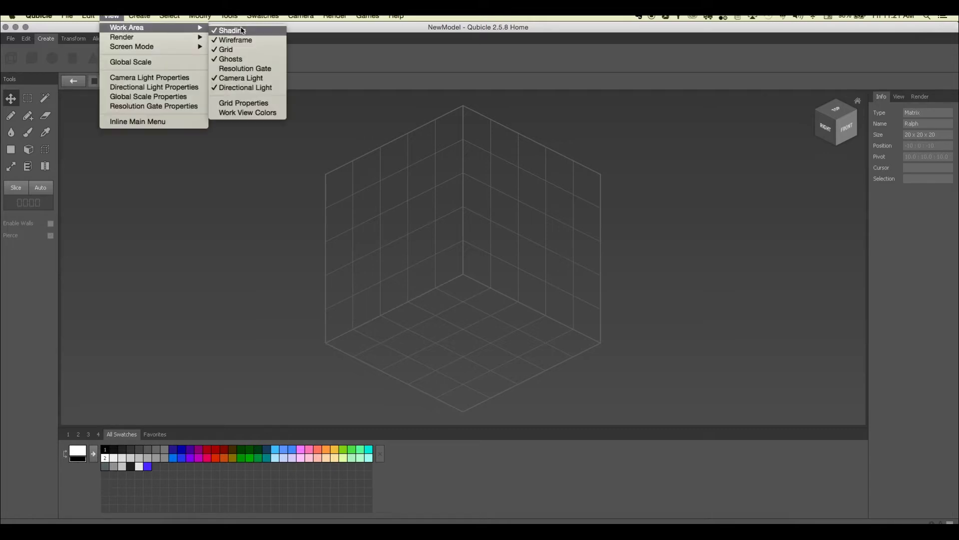
{"action": "left_click", "coordinate": [255, 104]}
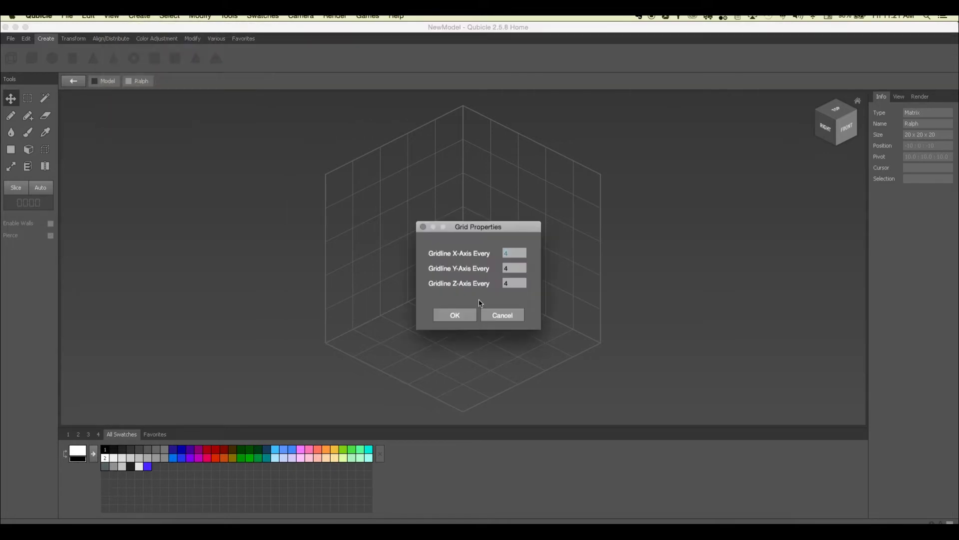
{"action": "type", "text": "1"}
{"action": "key", "text": "Tab"}
{"action": "type", "text": "1"}
{"action": "key", "text": "Tab"}
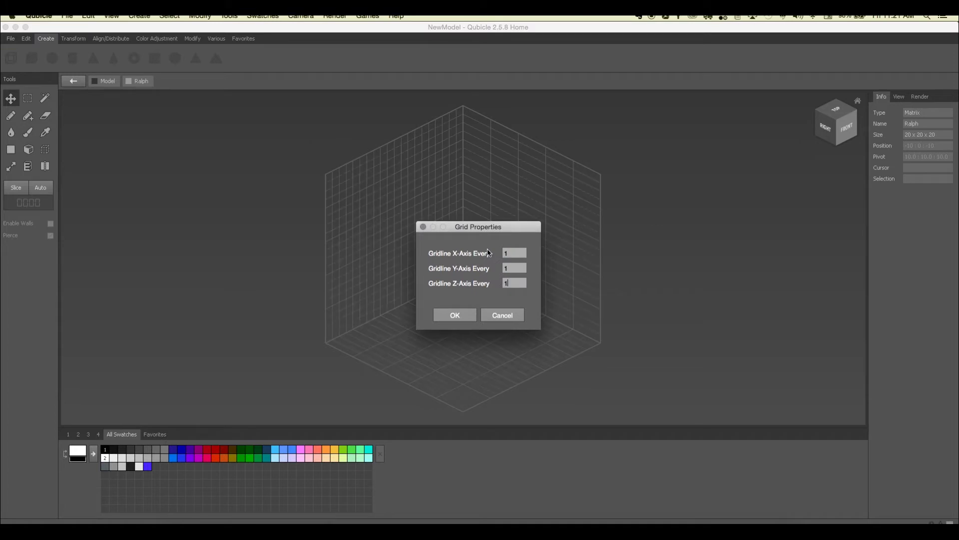
{"action": "left_click", "coordinate": [455, 315]}
{"action": "scroll", "coordinate": [437, 268], "scroll_direction": "up", "scroll_amount": 2}
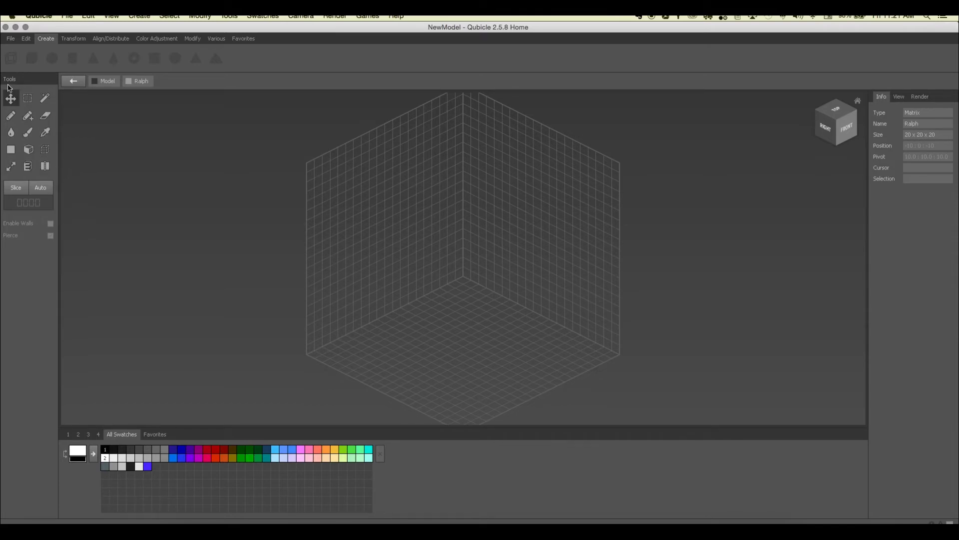
Enable slice mode with the Pencil tool and shift the slice through vertical and horizontal planes of the matrix
{"action": "left_click", "coordinate": [11, 115]}
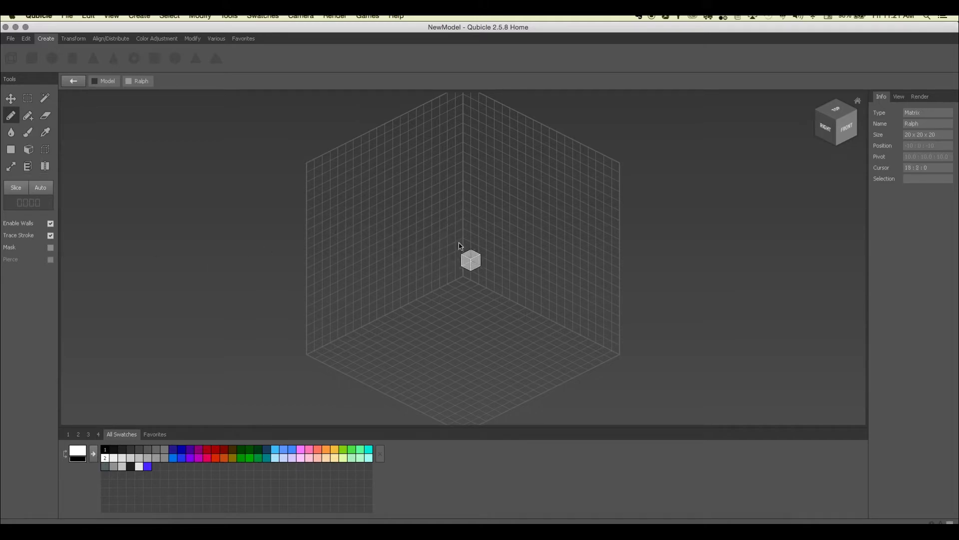
{"action": "left_click", "coordinate": [23, 185]}
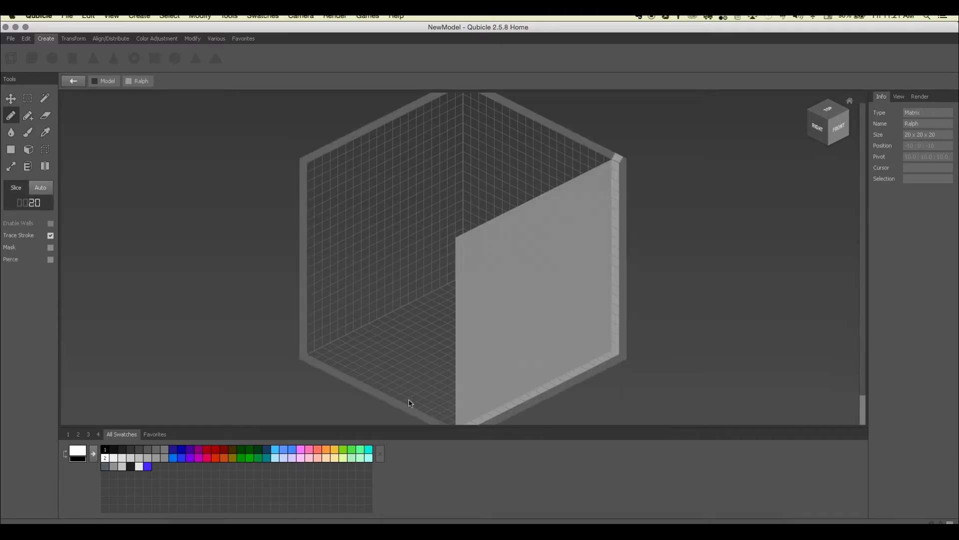
{"action": "left_click_drag", "start_coordinate": [614, 152], "coordinate": [553, 152]}
{"action": "left_click", "coordinate": [304, 345]}
{"action": "left_click", "coordinate": [304, 235]}
{"action": "left_click", "coordinate": [303, 234]}
{"action": "left_click_drag", "start_coordinate": [304, 233], "coordinate": [282, 225]}
Try auto mode in place of slice mode, and return to slice mode with the horizontal slice at level 13
{"action": "left_click", "coordinate": [22, 192]}
{"action": "left_click", "coordinate": [415, 338]}
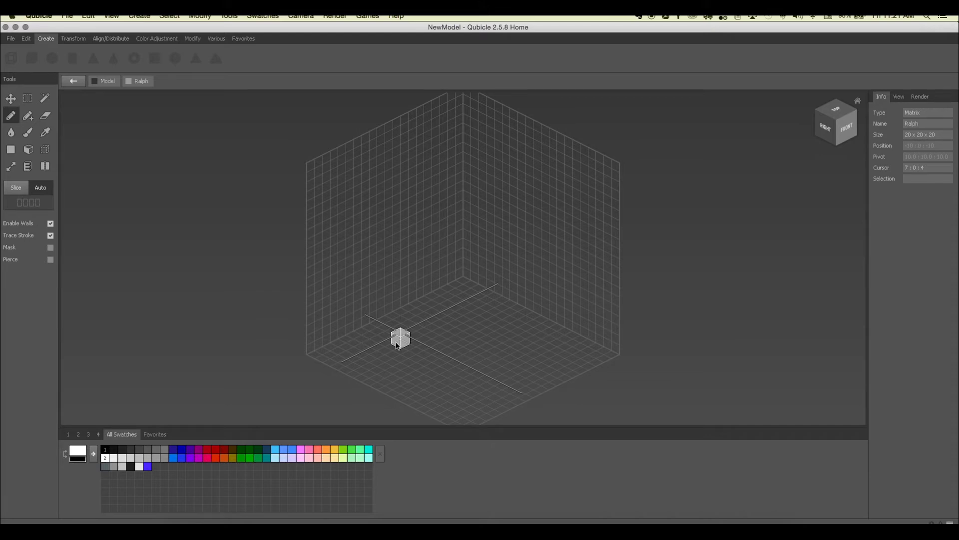
{"action": "left_click", "coordinate": [41, 192]}
{"action": "left_click", "coordinate": [19, 188]}
{"action": "left_click", "coordinate": [15, 188]}
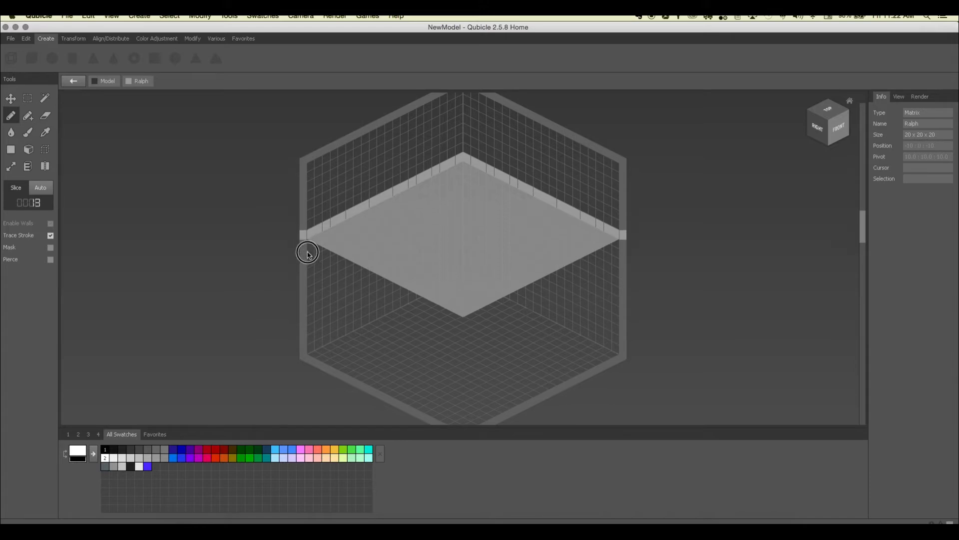
Draw a short diagonal run of white voxels on the matrix floor in auto mode and undo it
{"action": "left_click", "coordinate": [43, 188]}
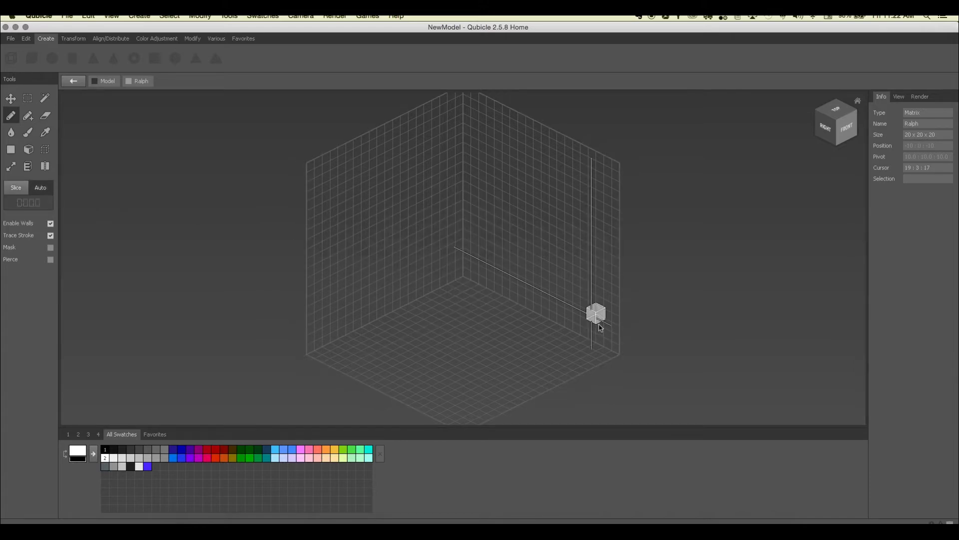
{"action": "left_click_drag", "start_coordinate": [471, 325], "coordinate": [507, 359]}
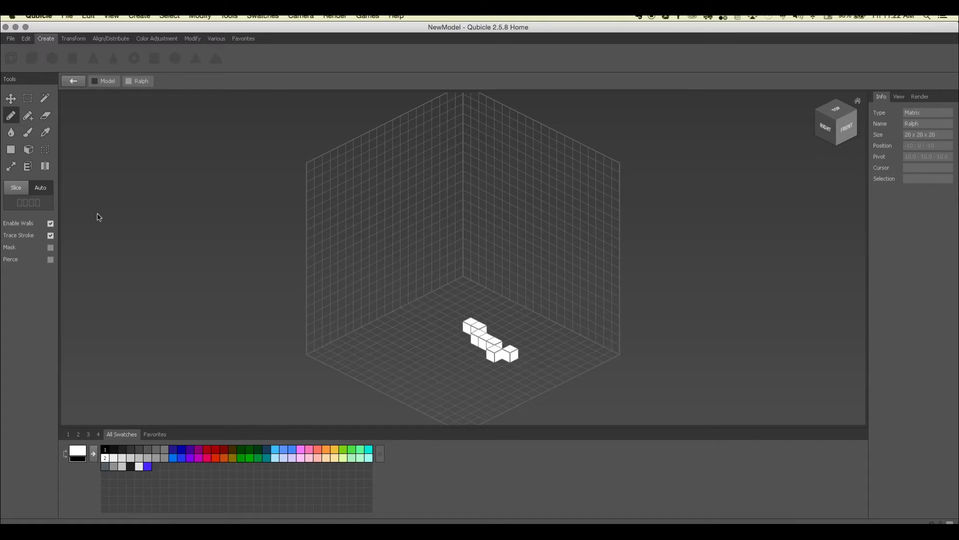
{"action": "key", "text": "super+z"}
{"action": "key", "text": "super+z"}
{"action": "key", "text": "super+shift+z"}
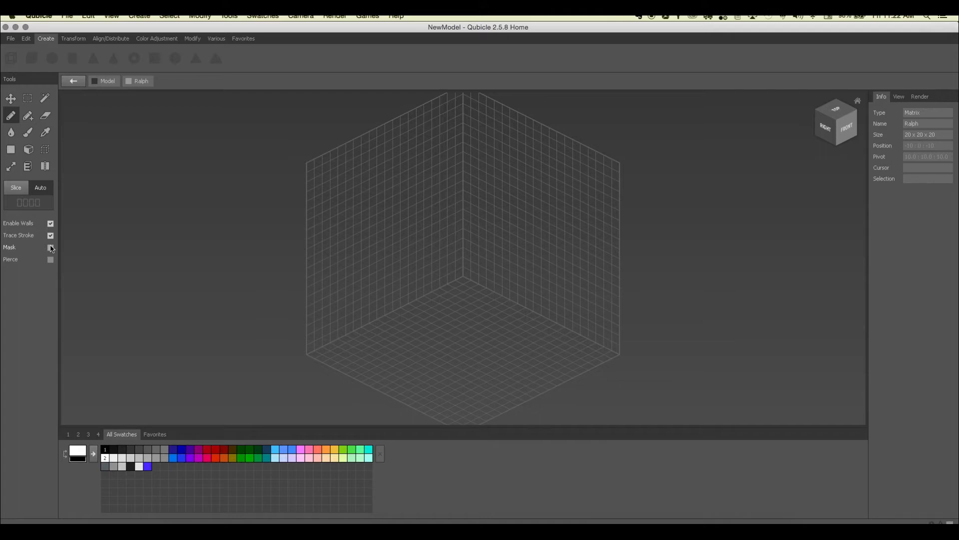
Turn off Enable Walls for the Pencil tool, place a test voxel on a horizontal slice, and undo it
{"action": "left_click", "coordinate": [12, 115]}
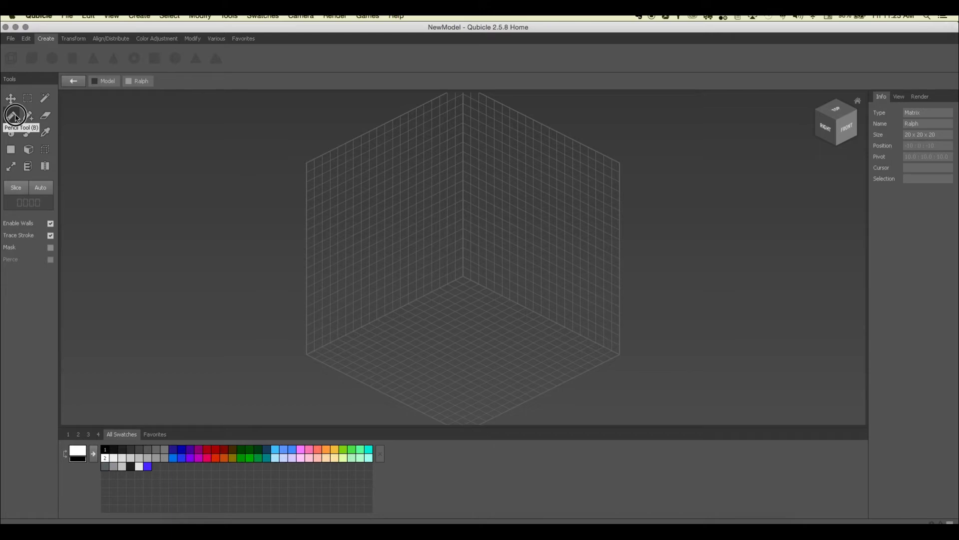
{"action": "left_click", "coordinate": [51, 223]}
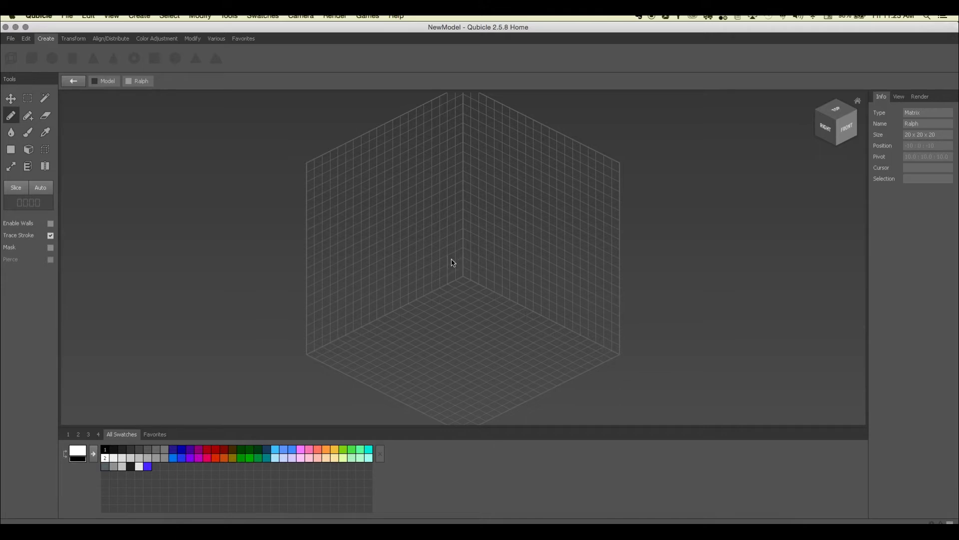
{"action": "left_click", "coordinate": [15, 187]}
{"action": "left_click", "coordinate": [493, 295]}
{"action": "key", "text": "super+z"}
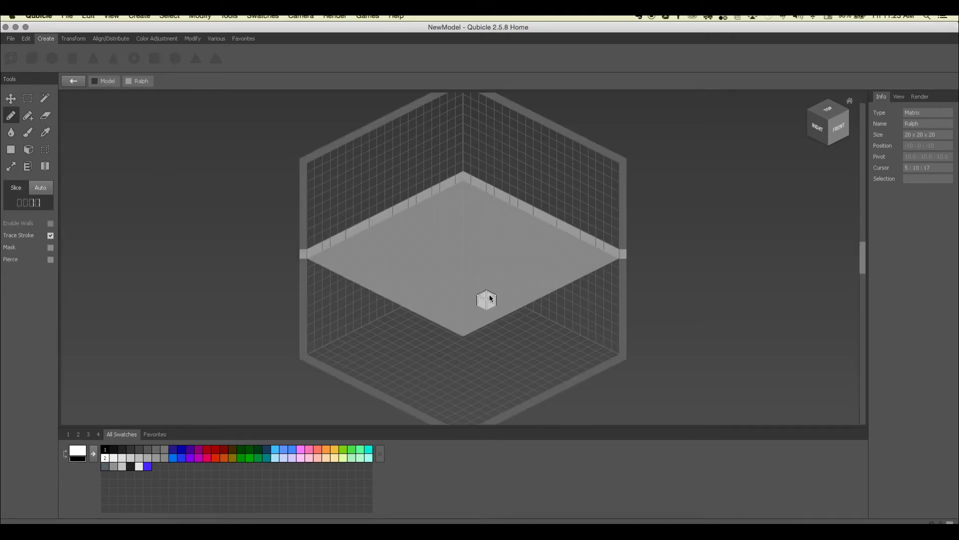
Draw a flat white voxel block about 4 wide and 3 tall on the matrix's left wall, using auto mode with walls enabled
{"action": "left_click", "coordinate": [40, 187]}
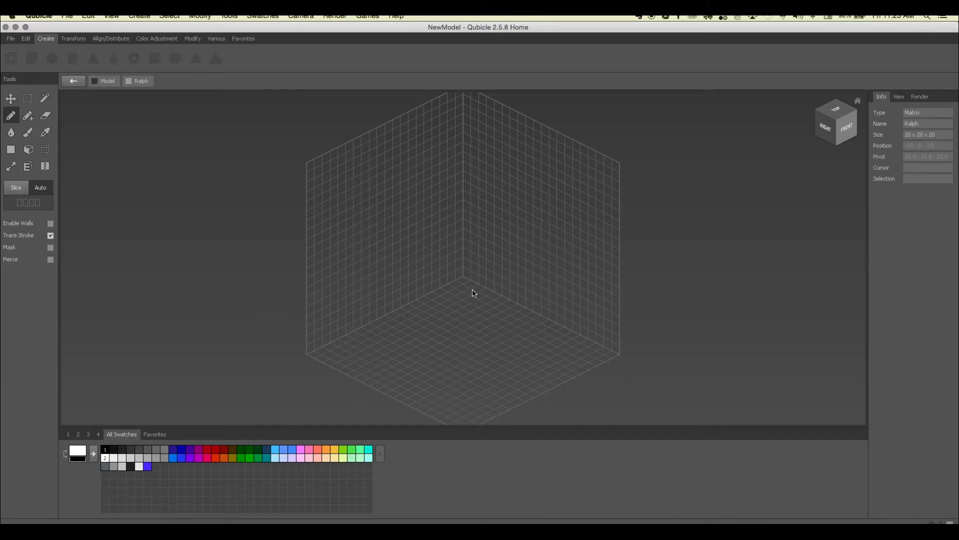
{"action": "left_click", "coordinate": [52, 226]}
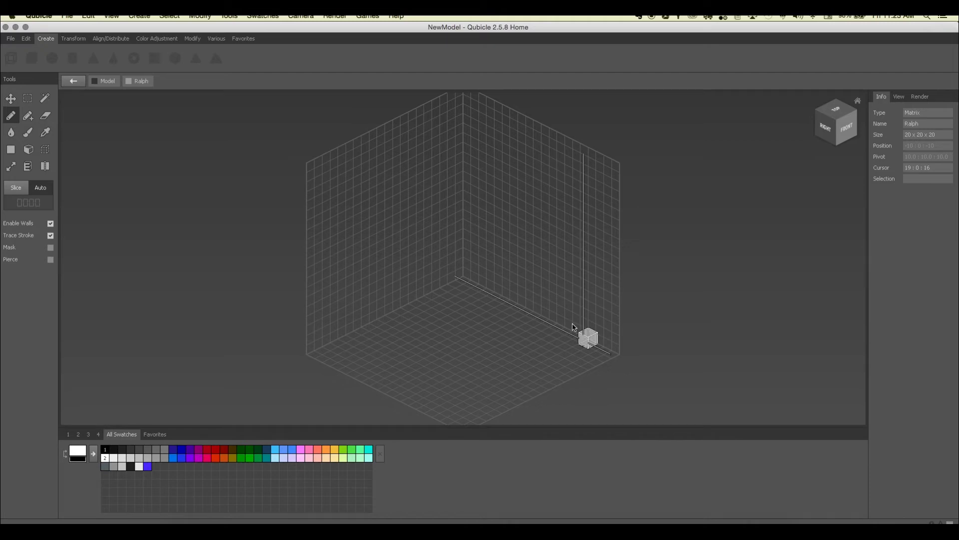
{"action": "mouse_move", "coordinate": [358, 239]}
{"action": "left_mouse_down"}
{"action": "mouse_move", "coordinate": [343, 213]}
{"action": "mouse_move", "coordinate": [348, 222]}
{"action": "mouse_move", "coordinate": [362, 204]}
{"action": "mouse_move", "coordinate": [344, 234]}
{"action": "mouse_move", "coordinate": [360, 207]}
{"action": "left_mouse_up"}
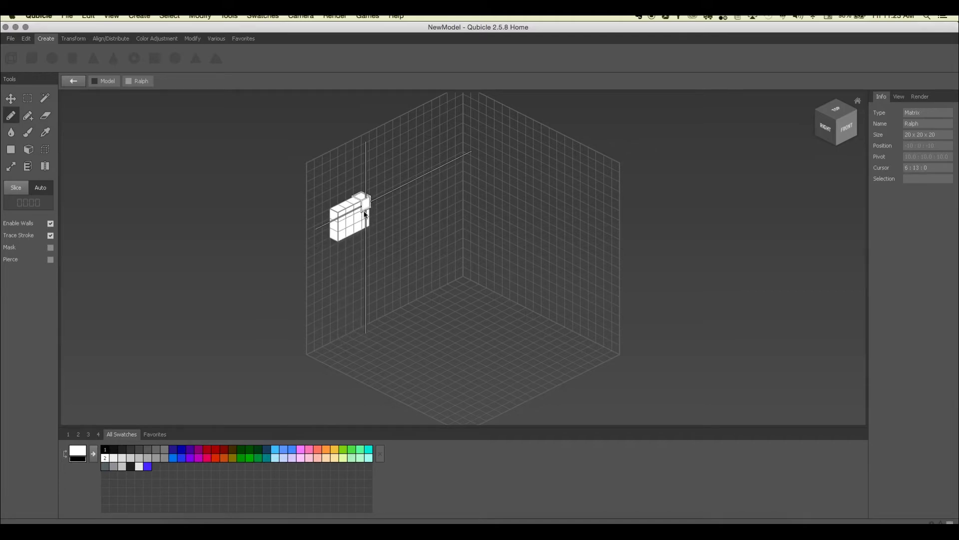
Turn off auto mode and draw a small cluster of white voxels on the right wall near the back corner
{"action": "left_click", "coordinate": [40, 188]}
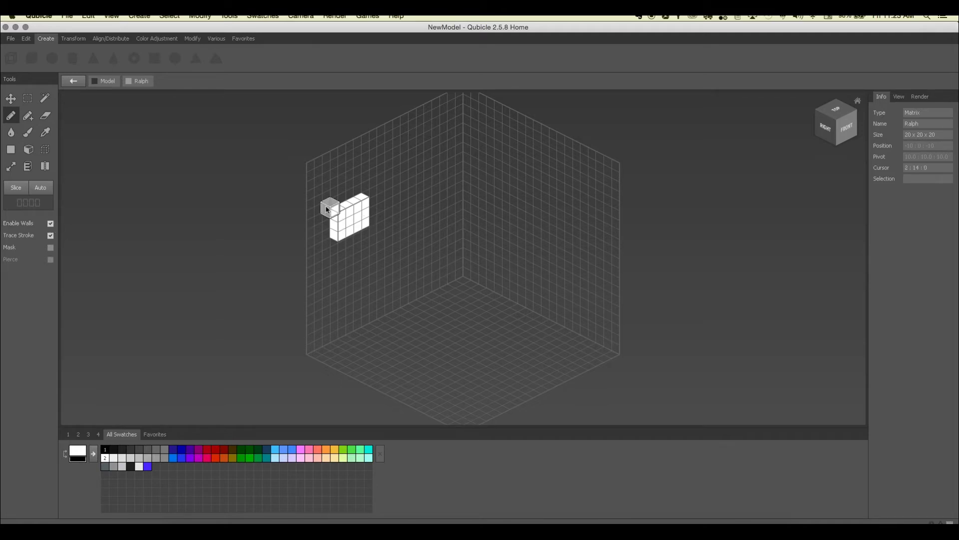
{"action": "right_click_drag", "start_coordinate": [429, 228], "coordinate": [460, 225]}
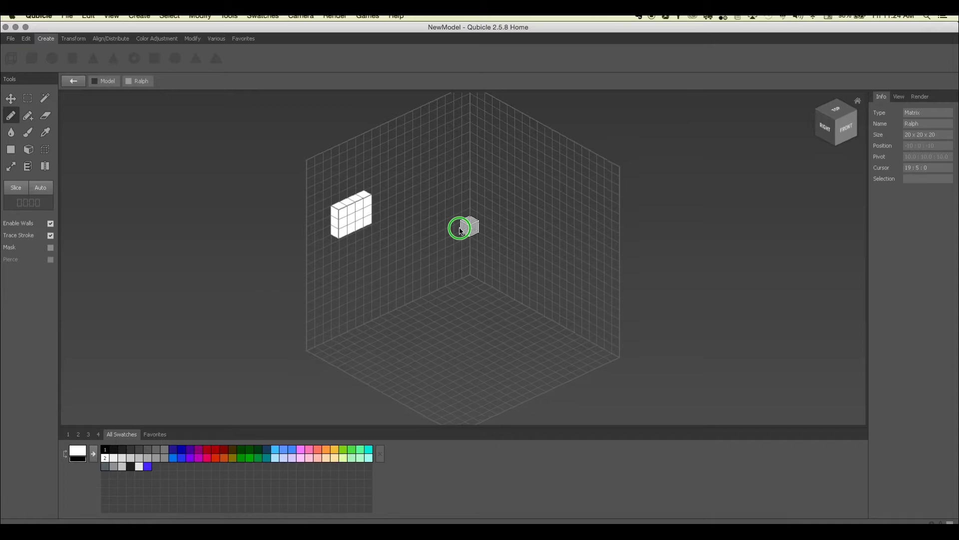
{"action": "left_click_drag", "start_coordinate": [475, 210], "coordinate": [482, 204]}
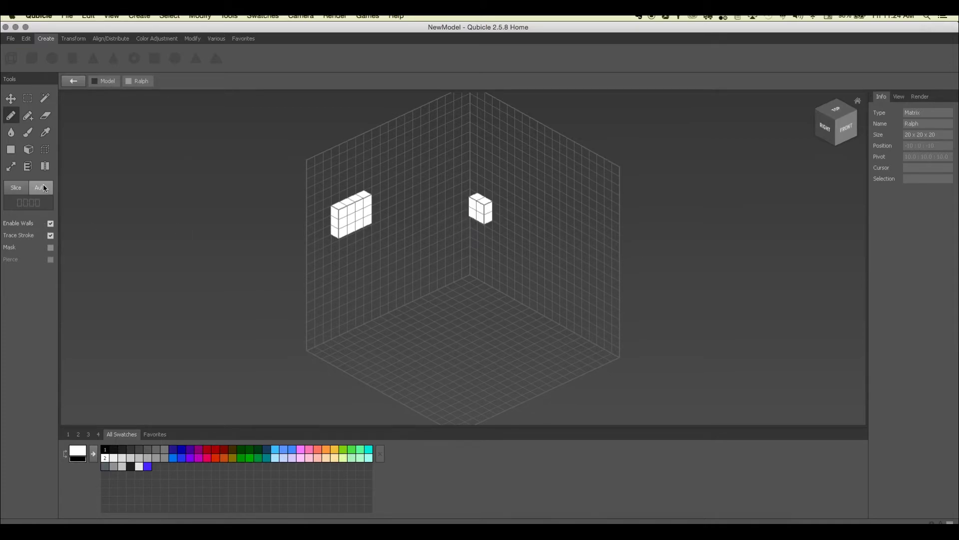
Pull white voxel bars out of the left-wall block and the right cluster in auto mode, and build a column up from the block
{"action": "left_click", "coordinate": [341, 215]}
{"action": "left_click_drag", "start_coordinate": [342, 215], "coordinate": [365, 224]}
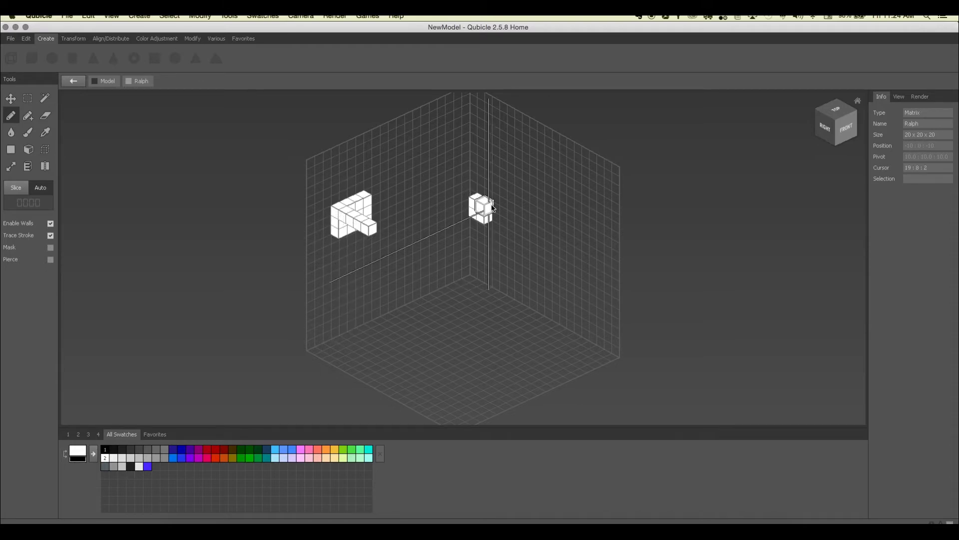
{"action": "left_click_drag", "start_coordinate": [462, 218], "coordinate": [447, 220]}
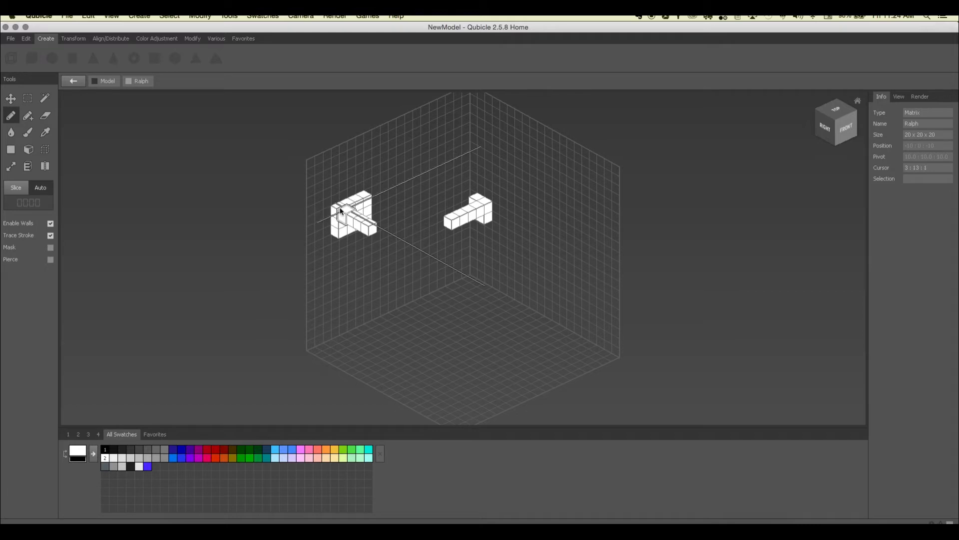
{"action": "left_click_drag", "start_coordinate": [340, 208], "coordinate": [388, 239]}
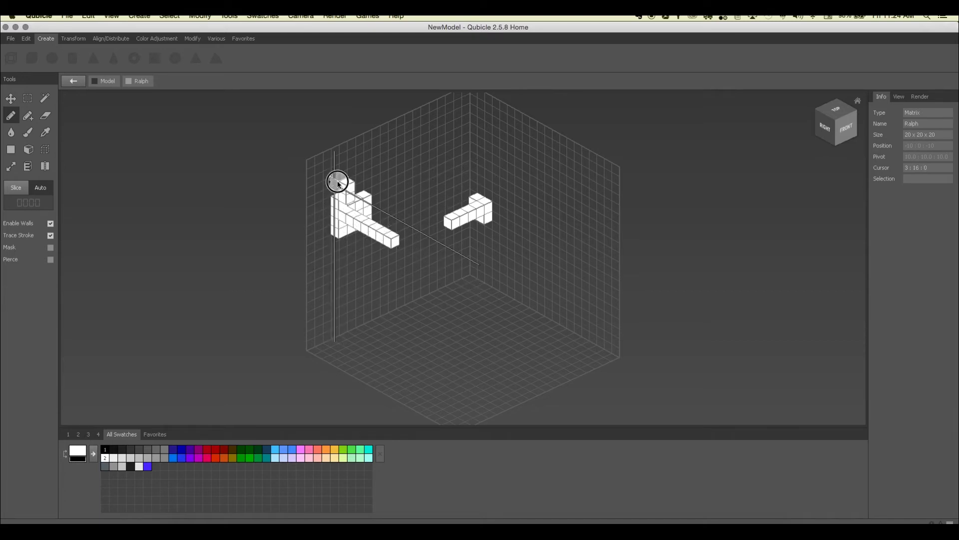
{"action": "left_click_drag", "start_coordinate": [334, 213], "coordinate": [331, 158]}
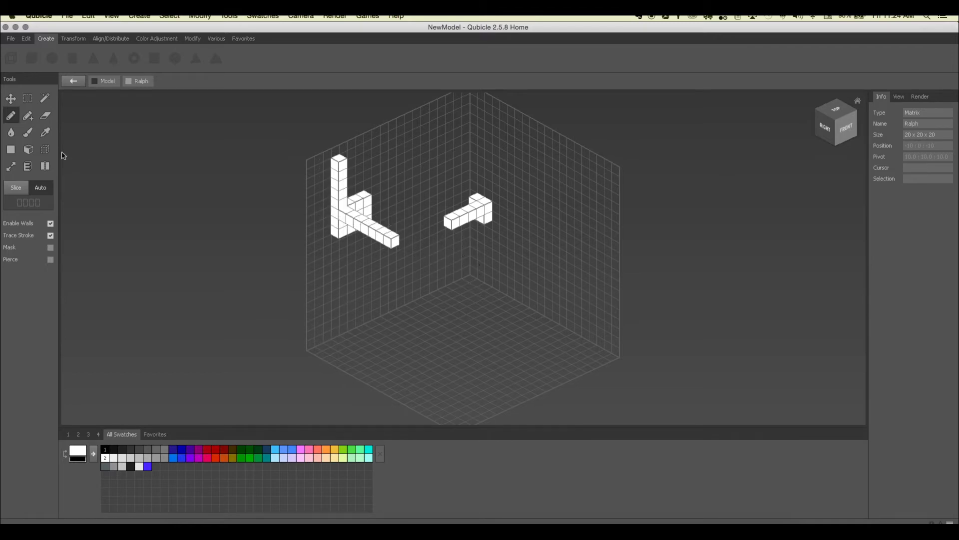
Use the Attach tool to add a few white voxels on top of the wall block and one near the column's upper end
{"action": "left_click", "coordinate": [27, 116]}
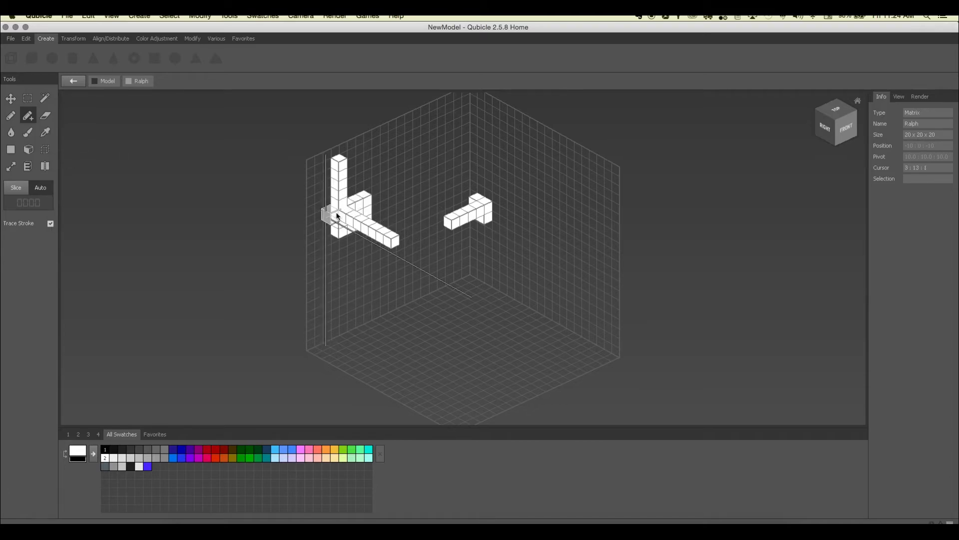
{"action": "right_click_drag", "start_coordinate": [347, 205], "coordinate": [395, 172]}
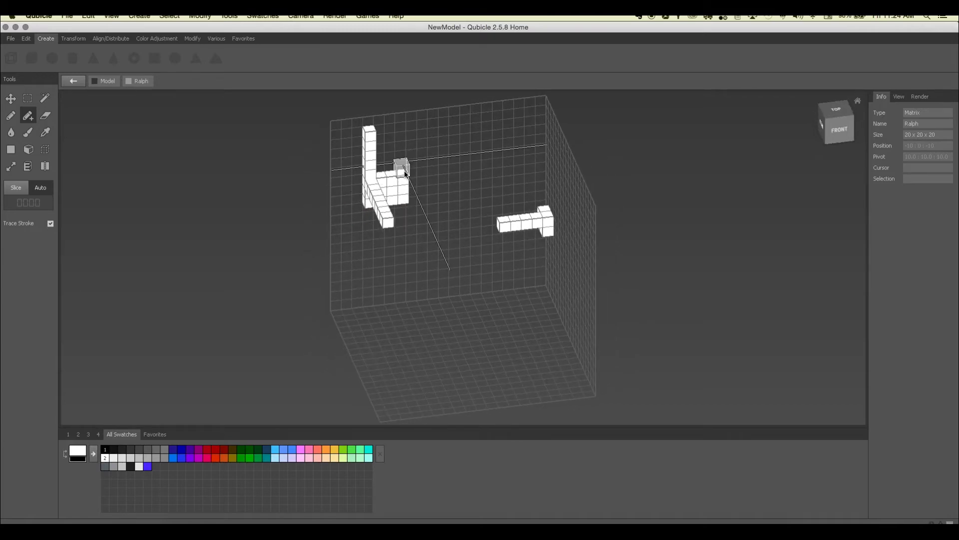
{"action": "left_click_drag", "start_coordinate": [400, 167], "coordinate": [381, 167]}
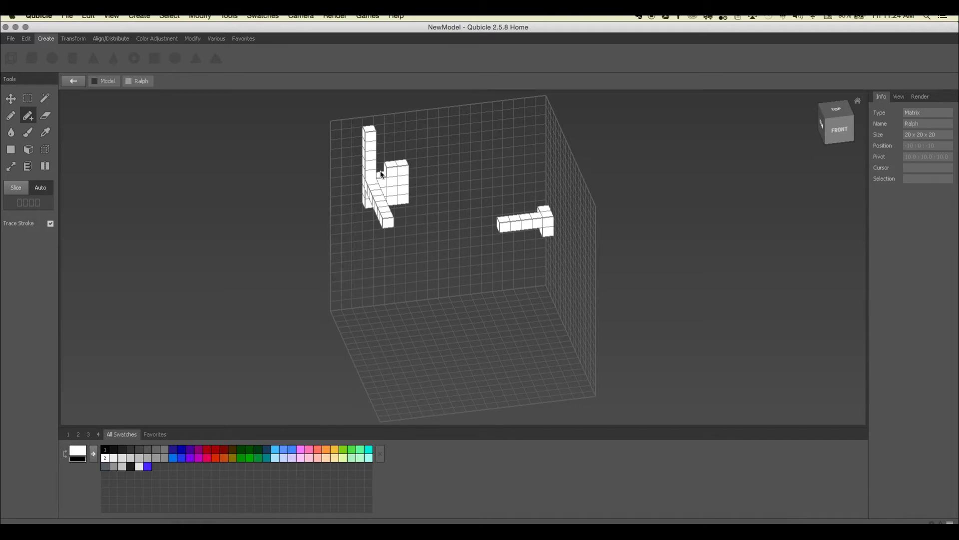
{"action": "left_click", "coordinate": [375, 135]}
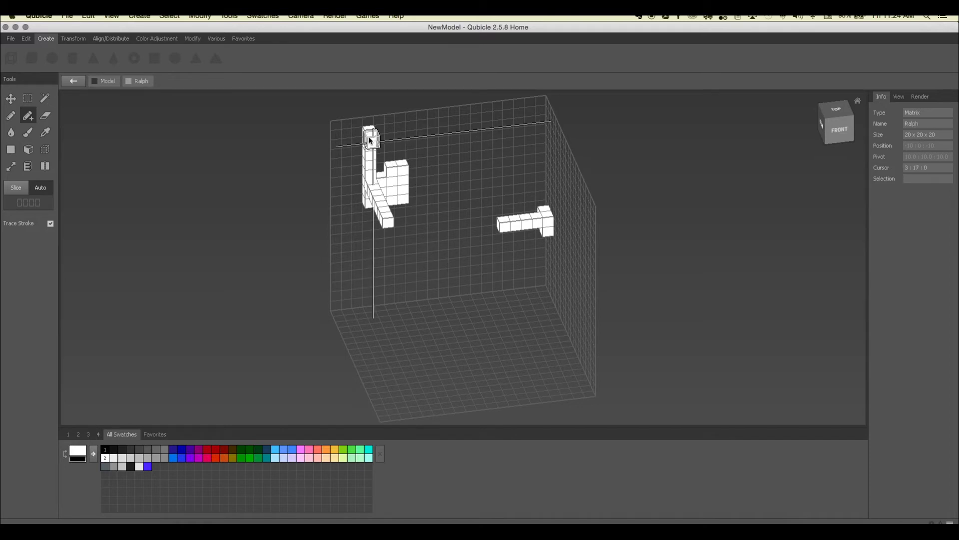
{"action": "right_click_drag", "start_coordinate": [377, 170], "coordinate": [410, 172]}
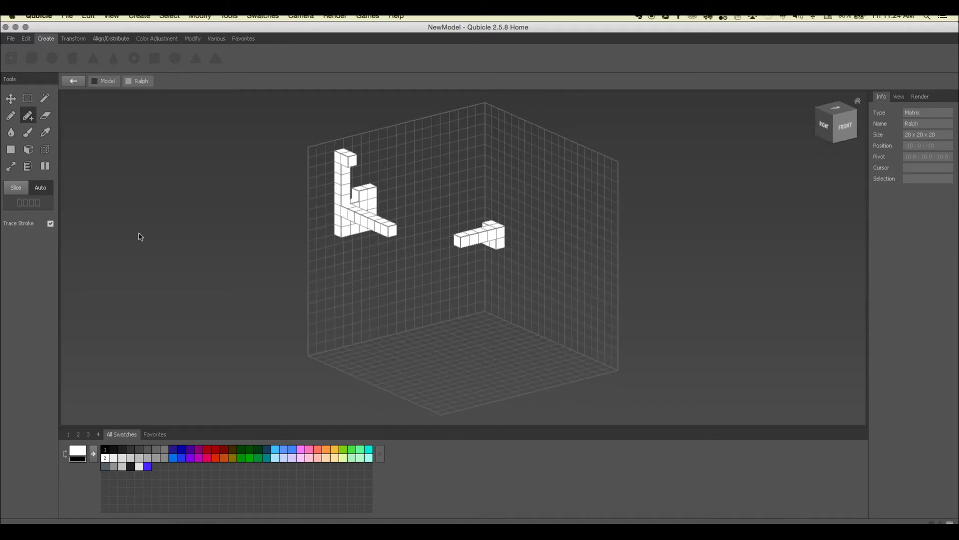
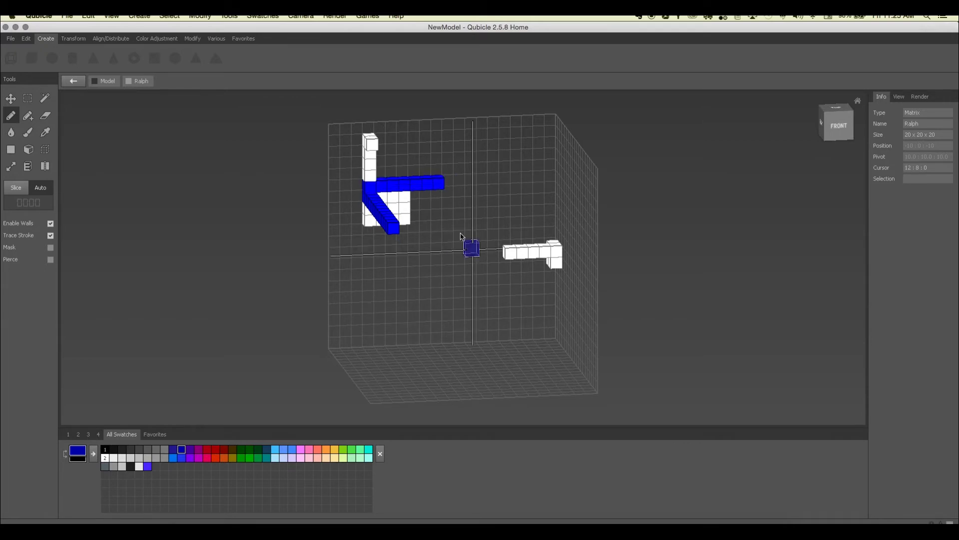
Turn Enable Walls off for the Pencil tool, check how the cursor follows existing voxels, and turn it back on
{"action": "key", "text": "1"}
{"action": "right_click", "coordinate": [484, 254]}
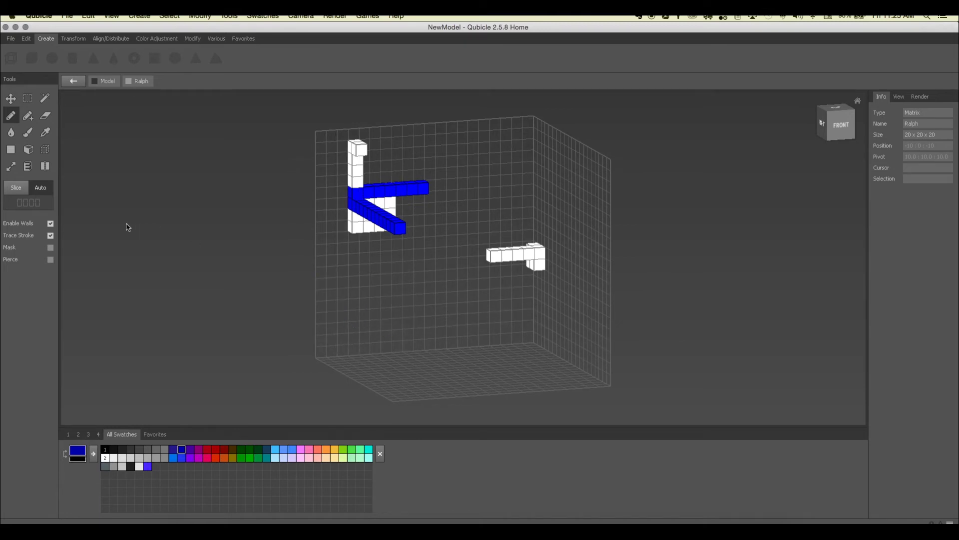
{"action": "left_click", "coordinate": [51, 224]}
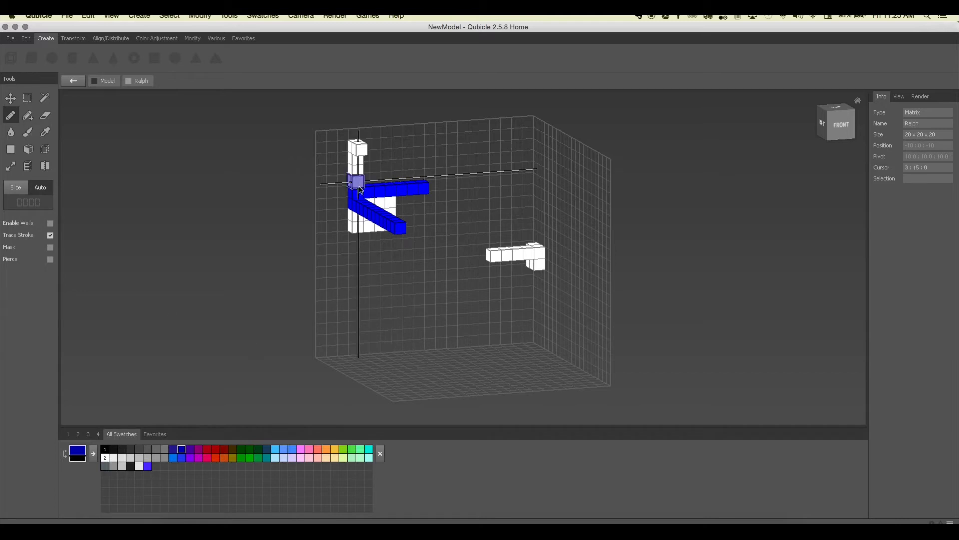
{"action": "left_click", "coordinate": [51, 223]}
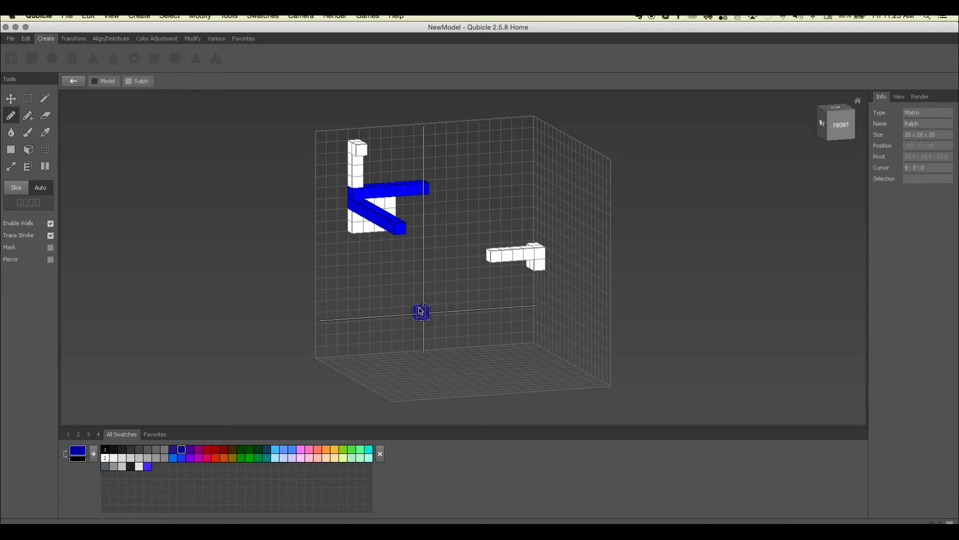
Draw one blue voxel line across the lower back wall and another across the floor with Trace Stroke on
{"action": "left_click", "coordinate": [328, 330]}
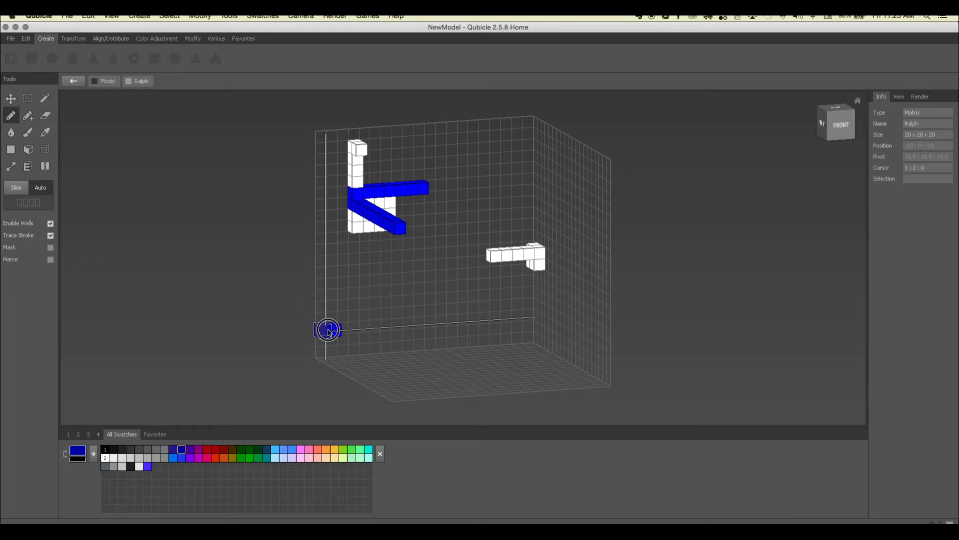
{"action": "left_click", "coordinate": [345, 318]}
{"action": "left_click", "coordinate": [399, 314]}
{"action": "left_click", "coordinate": [476, 296]}
{"action": "left_click", "coordinate": [530, 293]}
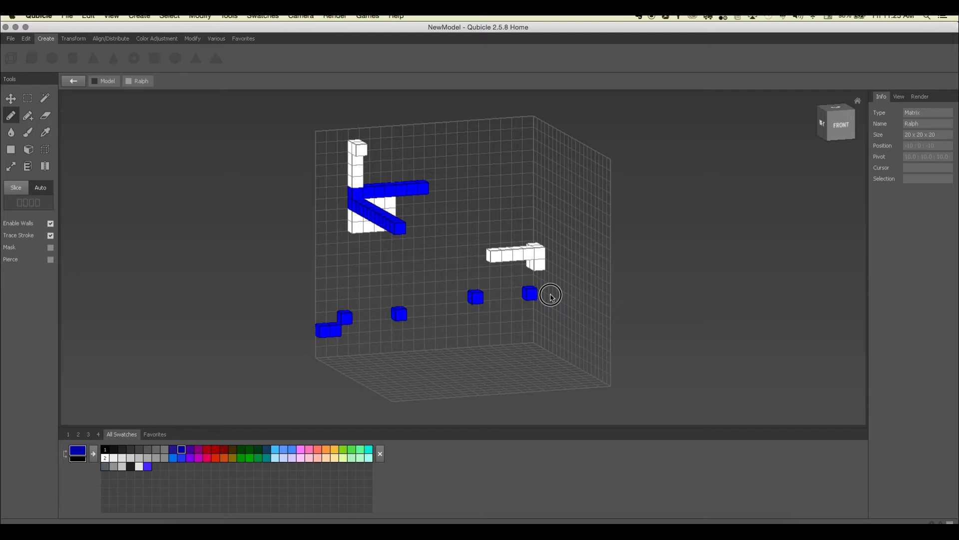
{"action": "left_click", "coordinate": [550, 295]}
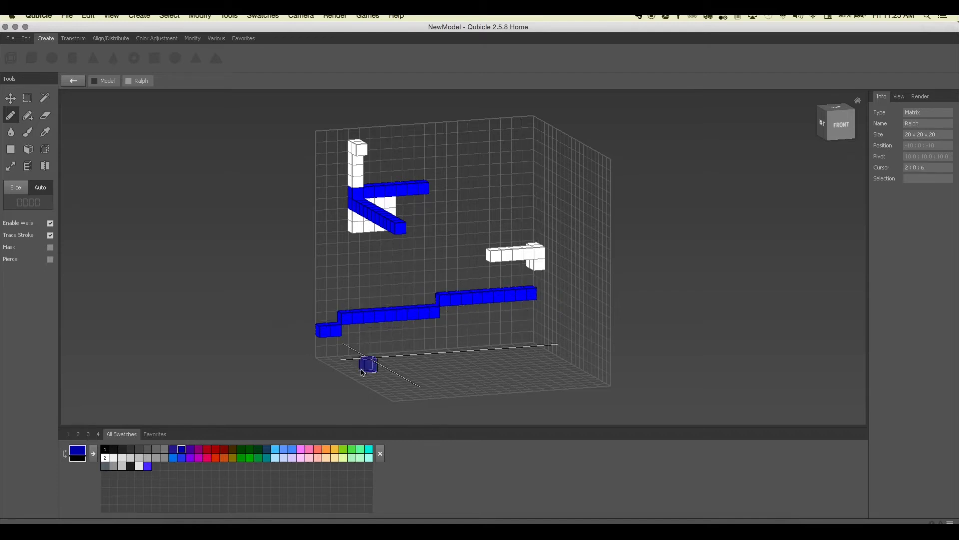
{"action": "left_click_drag", "start_coordinate": [349, 369], "coordinate": [548, 354]}
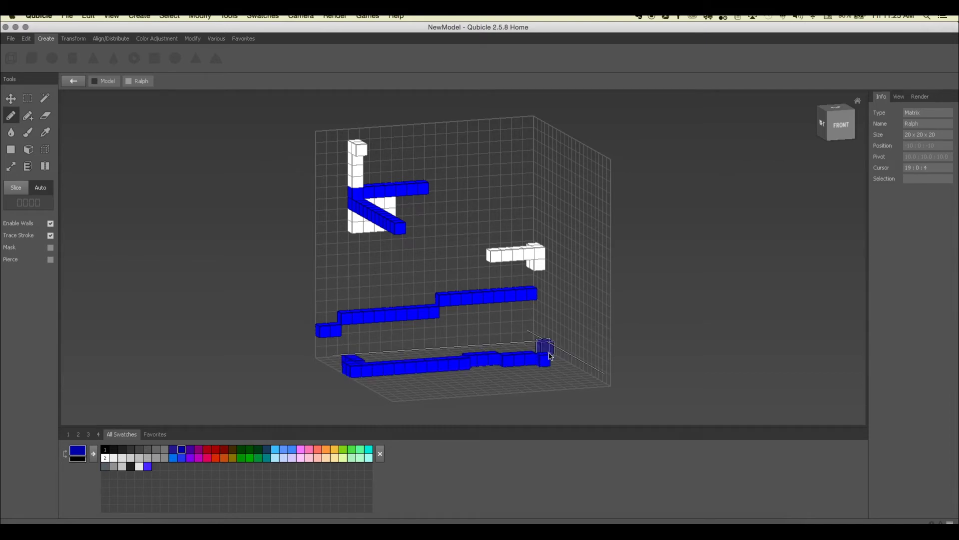
Turn off Trace Stroke for the Pencil tool and draw a fast blue stroke along the floor's front edge
{"action": "left_click", "coordinate": [50, 235]}
{"action": "right_click_drag", "start_coordinate": [242, 261], "coordinate": [242, 265]}
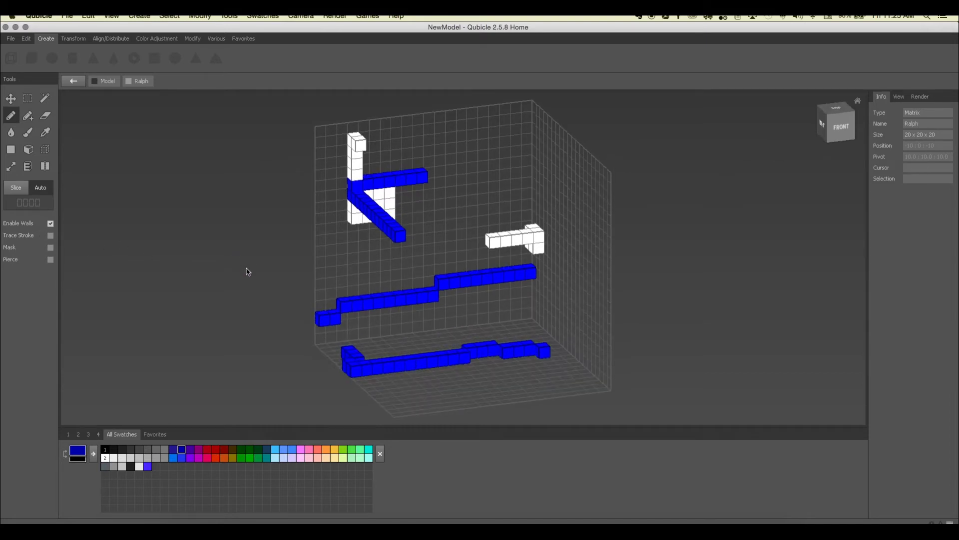
{"action": "right_click_drag", "start_coordinate": [403, 298], "coordinate": [409, 379]}
{"action": "mouse_move", "coordinate": [378, 406]}
{"action": "left_mouse_down"}
{"action": "mouse_move", "coordinate": [381, 392]}
{"action": "mouse_move", "coordinate": [592, 377]}
{"action": "left_mouse_up"}
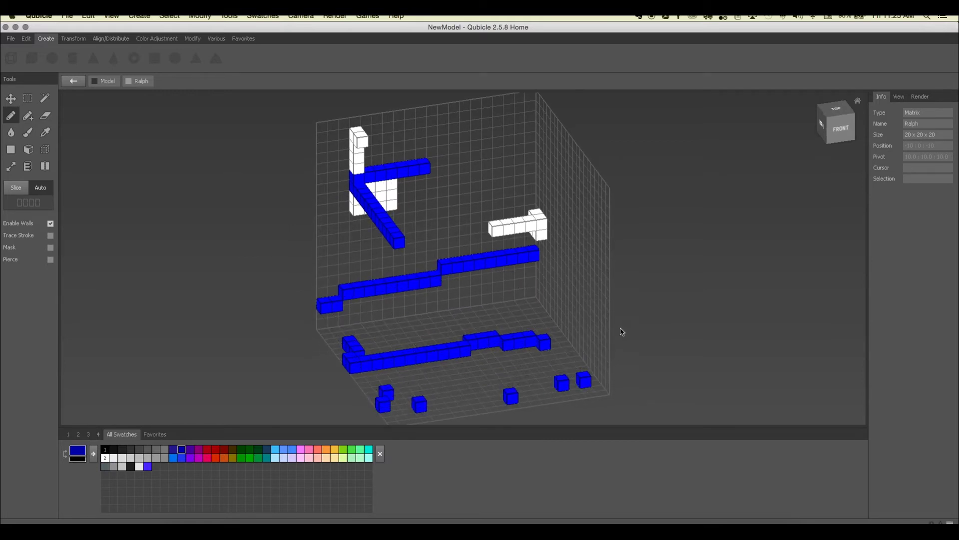
Undo the three blue strokes on the floor and the lower back wall
{"action": "key", "text": "super+z"}
{"action": "key", "text": "super+z"}
{"action": "key", "text": "super+z"}
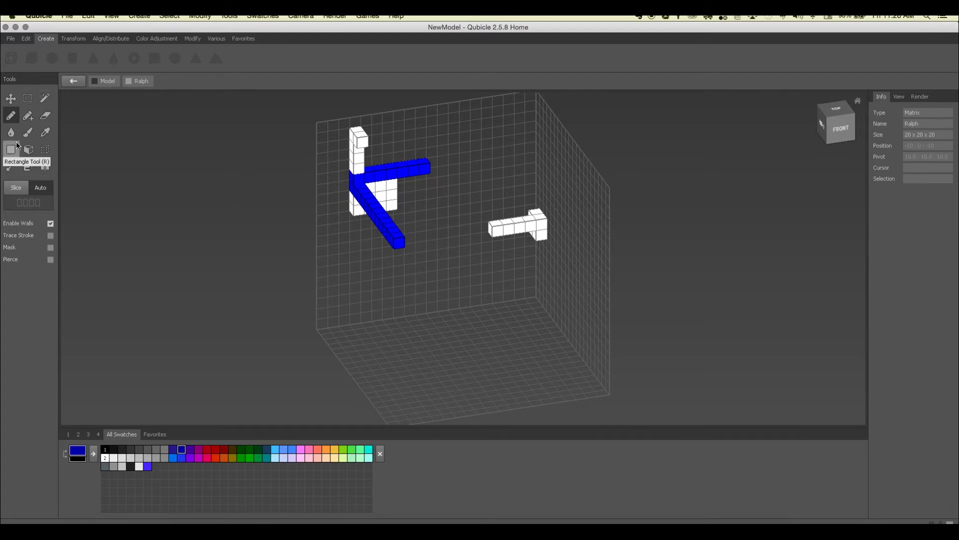
Attach dark red voxels to the front of the white block and extend them into a long bar parallel to the blue one
{"action": "left_click", "coordinate": [28, 116]}
{"action": "left_click", "coordinate": [224, 449]}
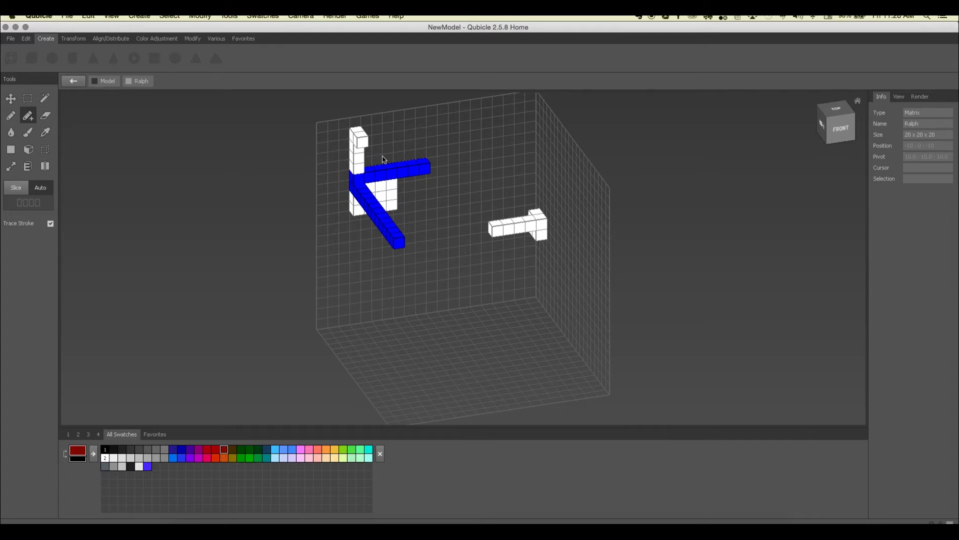
{"action": "left_click", "coordinate": [400, 191]}
{"action": "right_click_drag", "start_coordinate": [403, 193], "coordinate": [475, 208]}
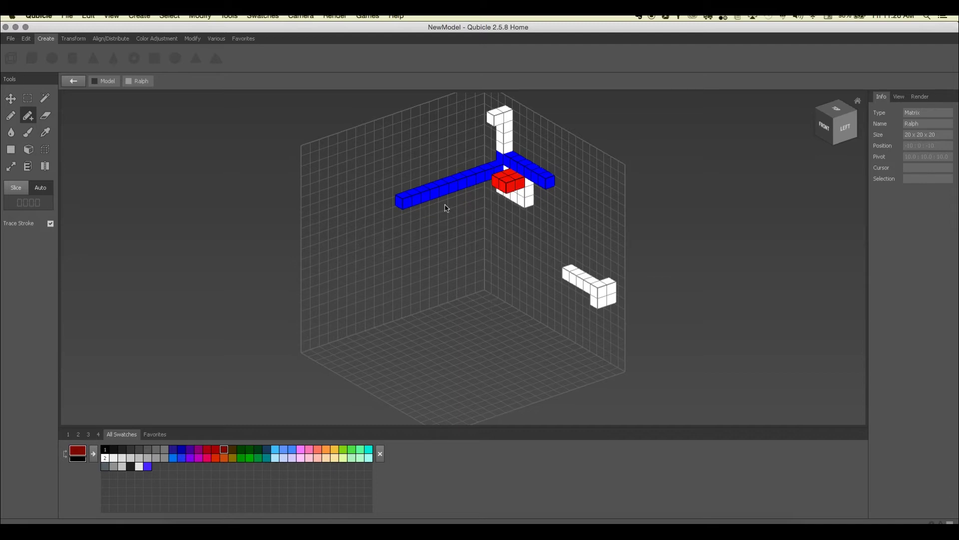
{"action": "left_click", "coordinate": [505, 188]}
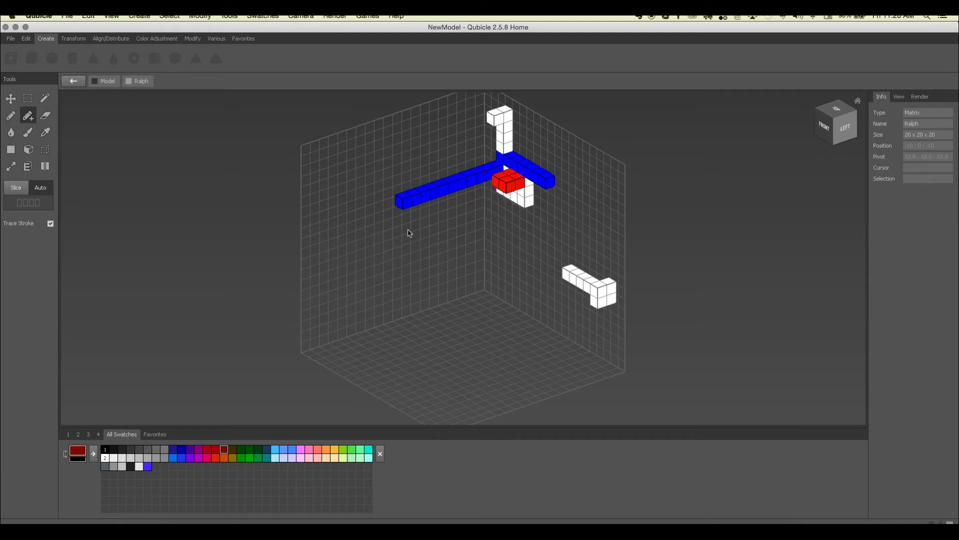
{"action": "left_click", "coordinate": [505, 188]}
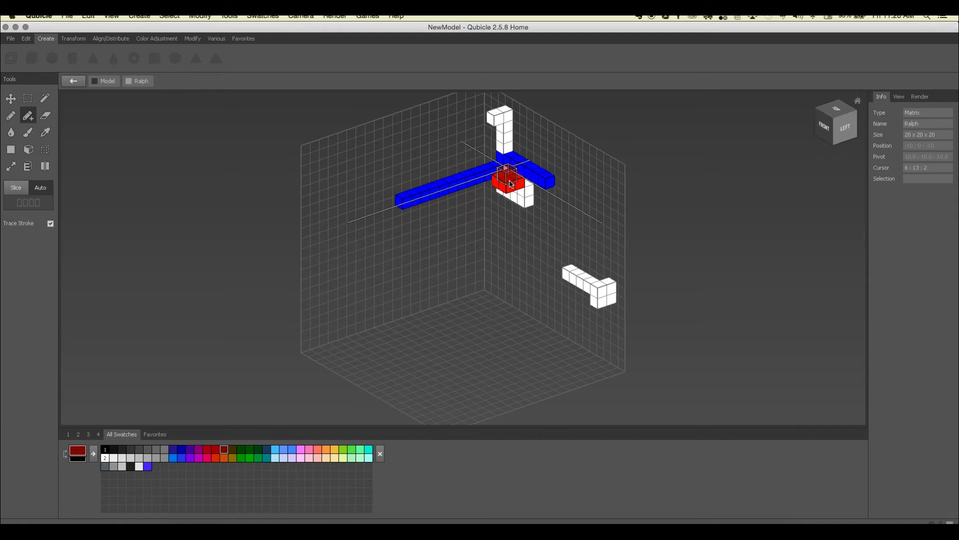
{"action": "left_click", "coordinate": [510, 185]}
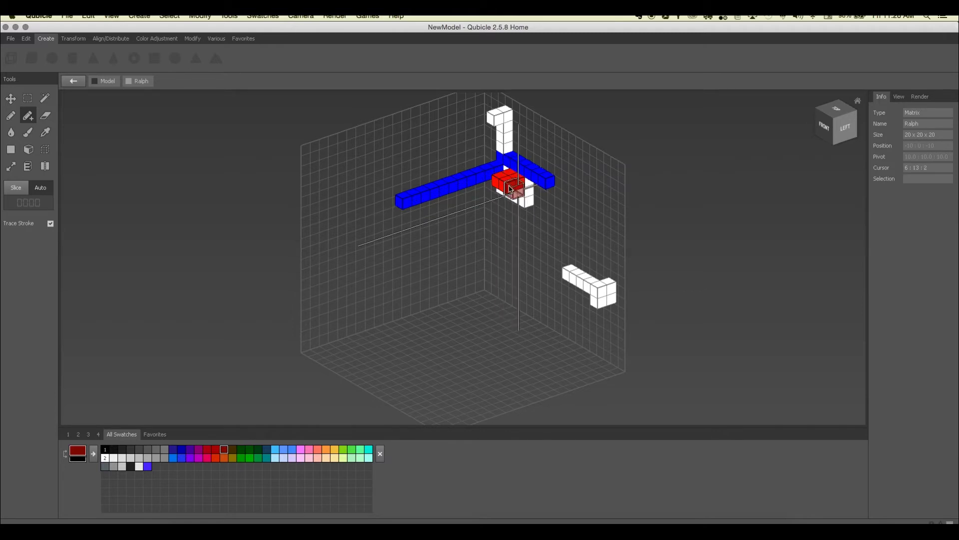
{"action": "left_click_drag", "start_coordinate": [502, 194], "coordinate": [410, 215]}
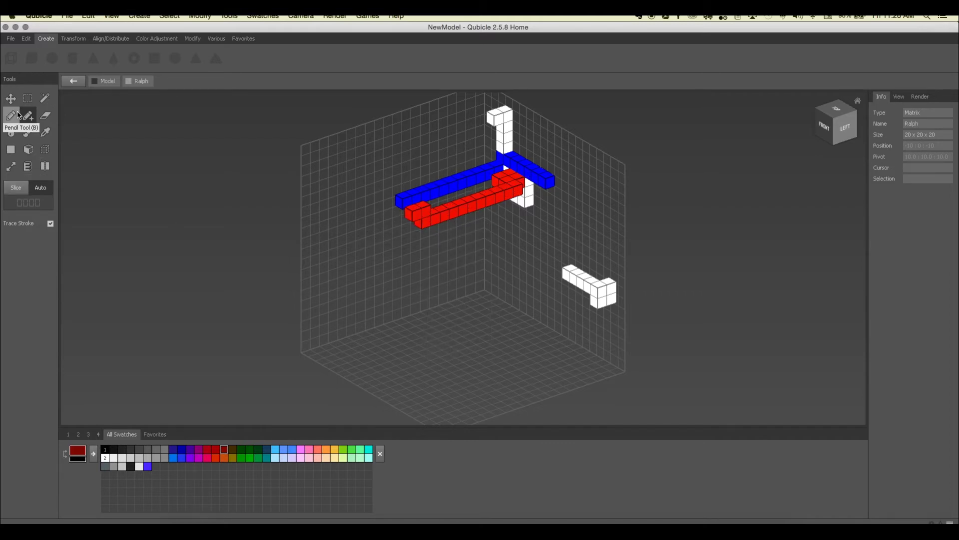
Turn off Pierce for the Eraser tool and erase the voxels at the outer end of the red bar
{"action": "left_click", "coordinate": [46, 120]}
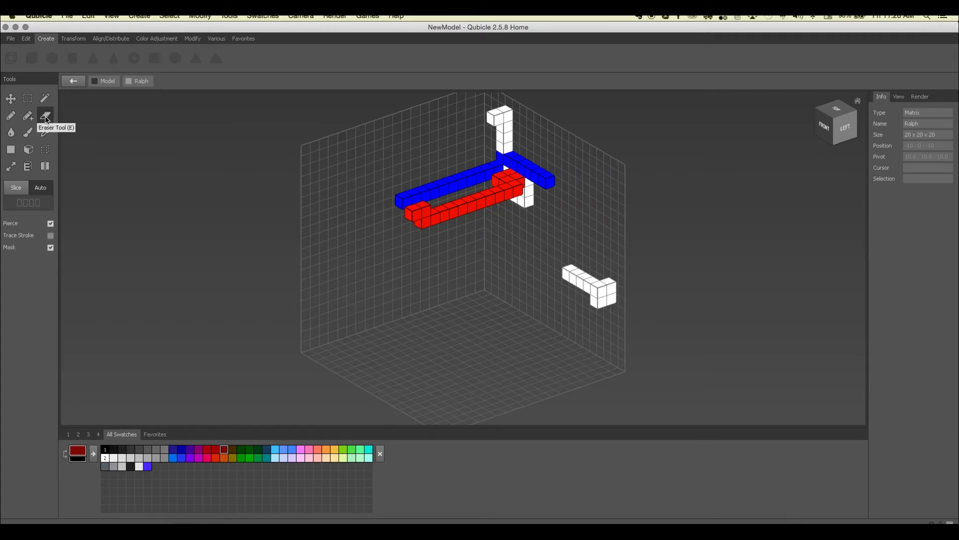
{"action": "left_click", "coordinate": [51, 223]}
{"action": "left_click", "coordinate": [418, 216]}
{"action": "left_click", "coordinate": [423, 208]}
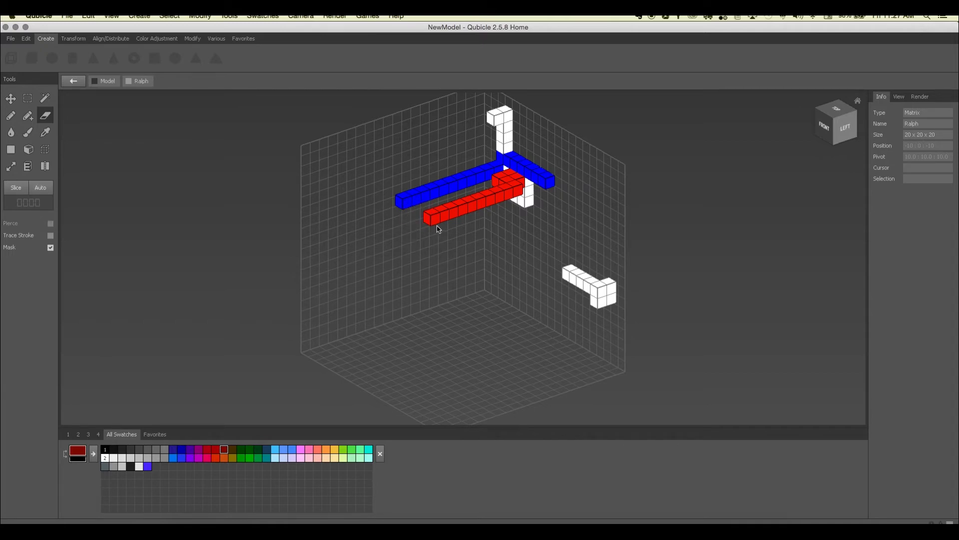
Turn off Mask for the Eraser, erase quickly along the red bar with Pierce on and Trace Stroke off, and undo it
{"action": "left_click", "coordinate": [51, 248]}
{"action": "left_click", "coordinate": [16, 187]}
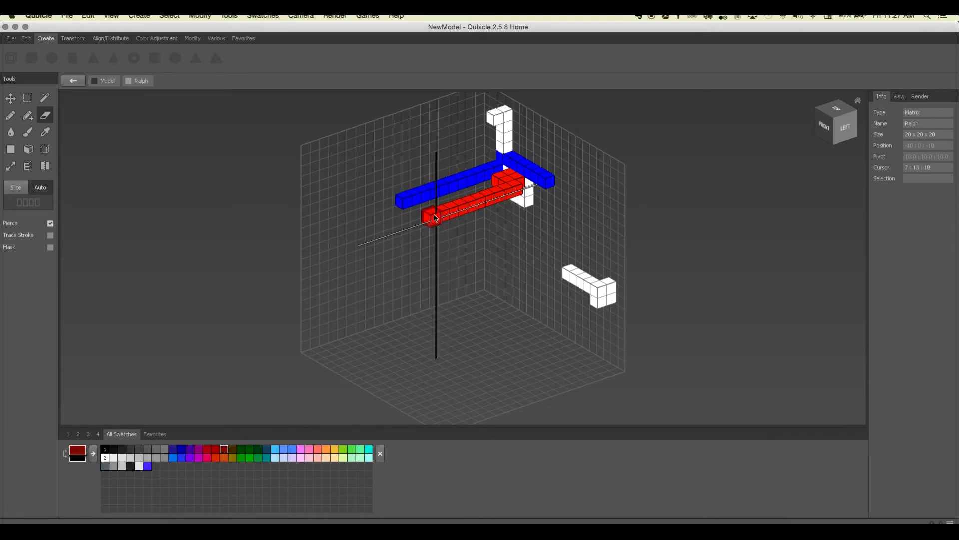
{"action": "mouse_move", "coordinate": [438, 222]}
{"action": "left_mouse_down"}
{"action": "mouse_move", "coordinate": [495, 195]}
{"action": "mouse_move", "coordinate": [482, 212]}
{"action": "left_mouse_up"}
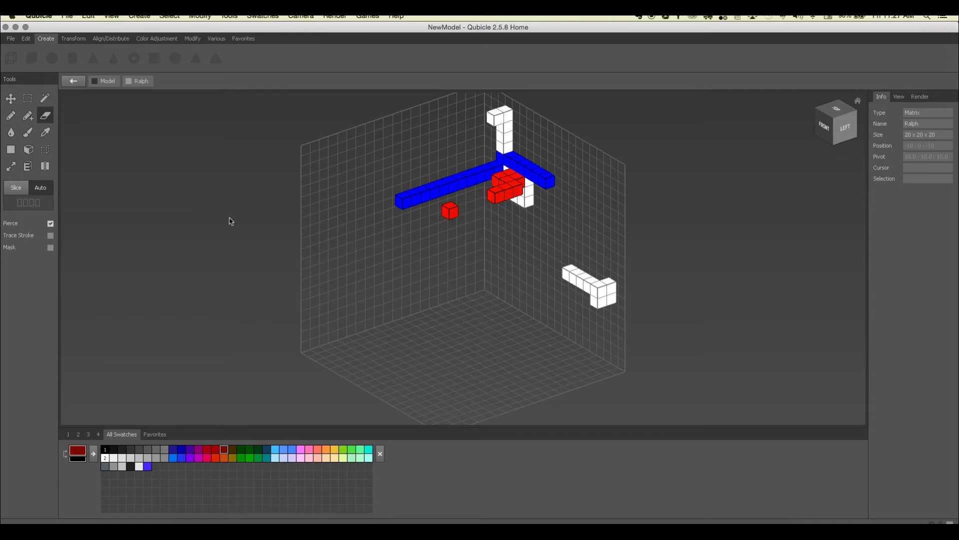
{"action": "key", "text": "ctrl+z"}
Turn on Trace Stroke for the Eraser, erase along the red bar, and undo the erasure
{"action": "left_click", "coordinate": [50, 236]}
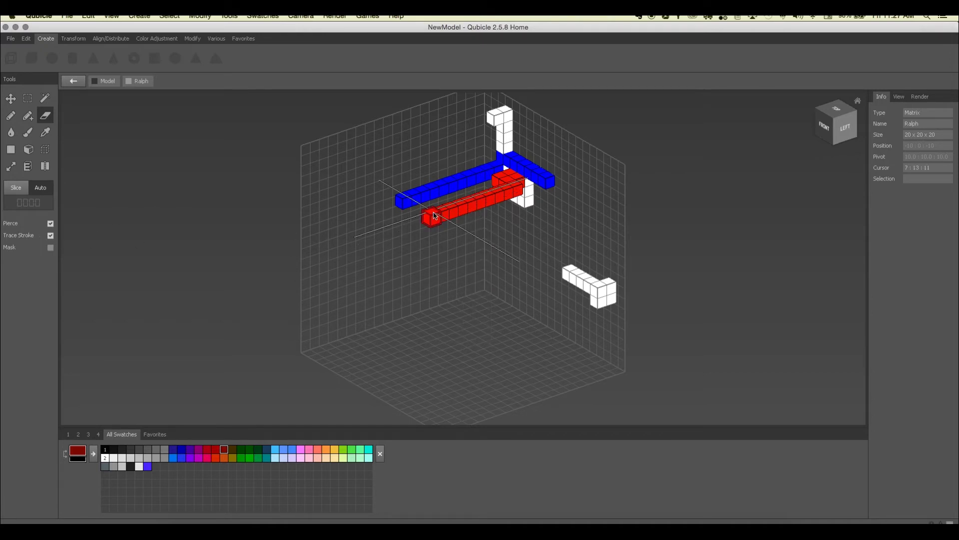
{"action": "left_click_drag", "start_coordinate": [435, 216], "coordinate": [499, 204]}
{"action": "key", "text": "ctrl+z"}
{"action": "key", "text": "ctrl+z"}
Turn off Pierce for the Eraser and, in auto mode, erase the end voxel of the red bar
{"action": "left_click", "coordinate": [50, 223]}
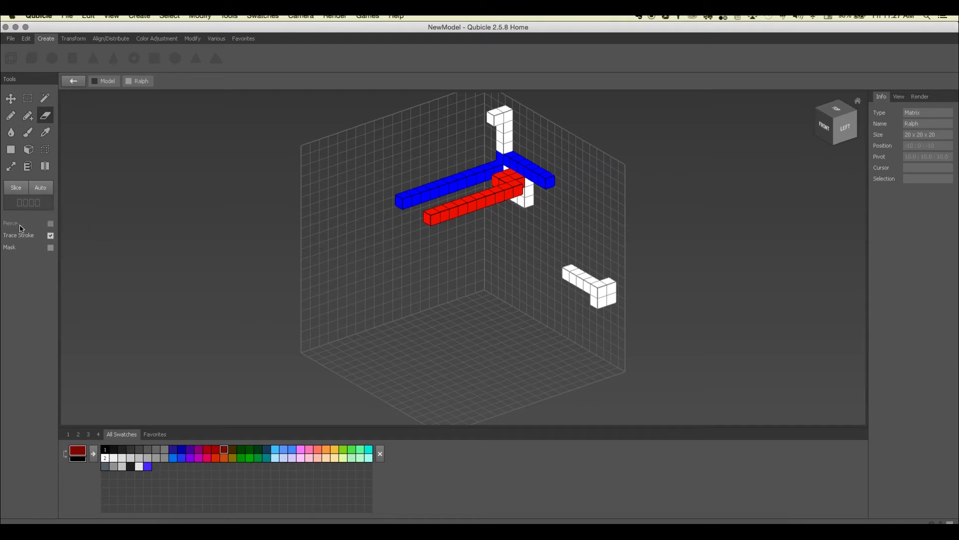
{"action": "left_click", "coordinate": [16, 187]}
{"action": "left_click", "coordinate": [50, 223]}
{"action": "left_click", "coordinate": [41, 188]}
{"action": "mouse_move", "coordinate": [460, 221]}
{"action": "right_mouse_down"}
{"action": "mouse_move", "coordinate": [493, 217]}
{"action": "mouse_move", "coordinate": [456, 212]}
{"action": "right_mouse_up"}
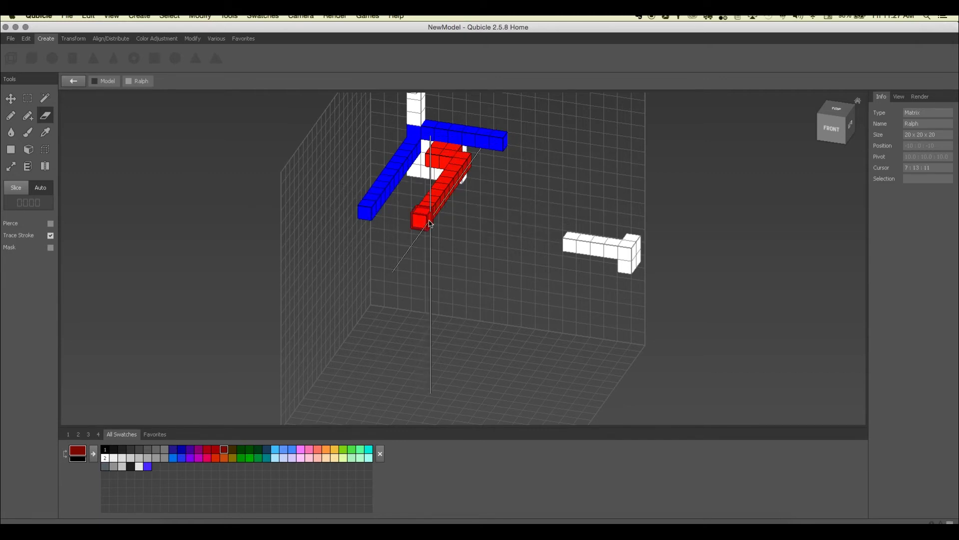
{"action": "right_click_drag", "start_coordinate": [417, 223], "coordinate": [451, 158]}
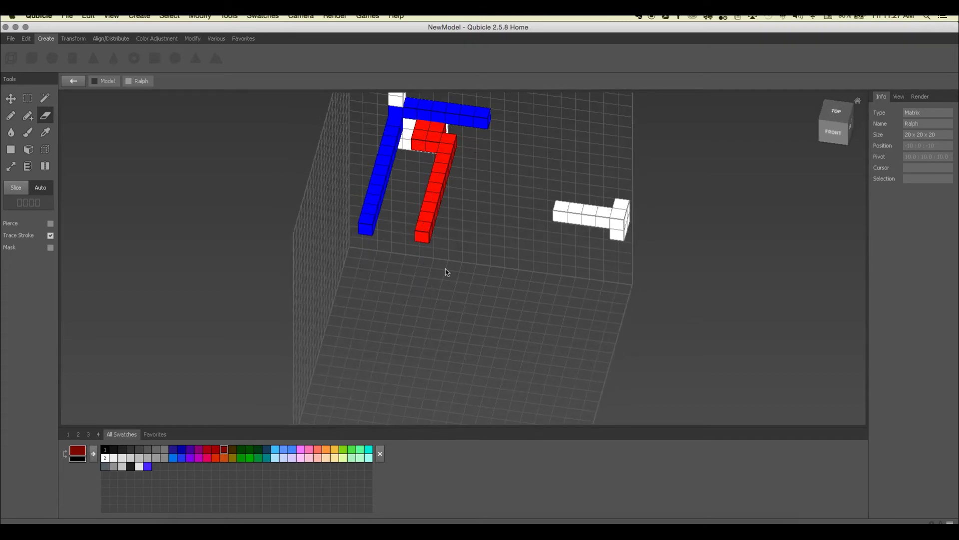
{"action": "left_click", "coordinate": [423, 234]}
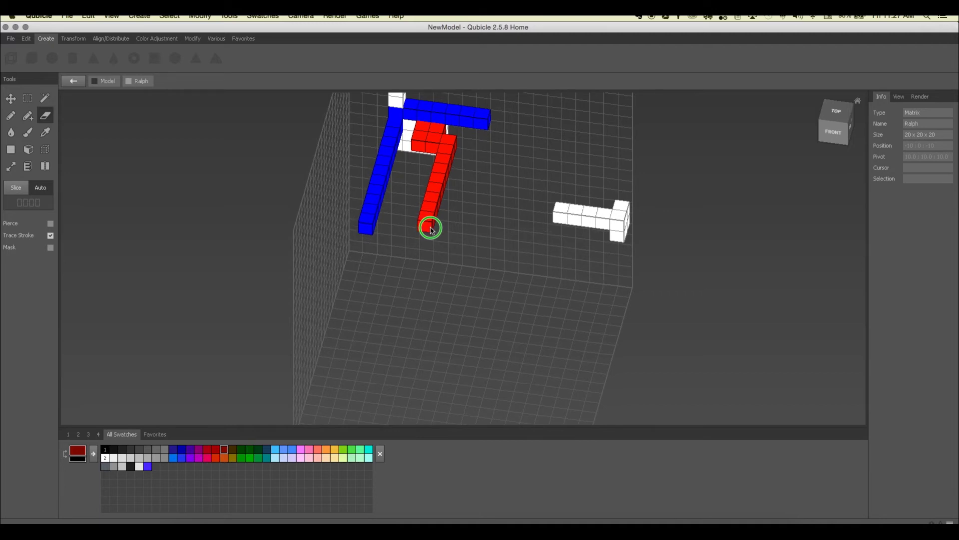
Turn on Pierce for the Eraser, erase the long red bar and the adjacent long blue bar, and undo the erasures
{"action": "right_click_drag", "start_coordinate": [432, 229], "coordinate": [425, 260]}
{"action": "left_click", "coordinate": [50, 223]}
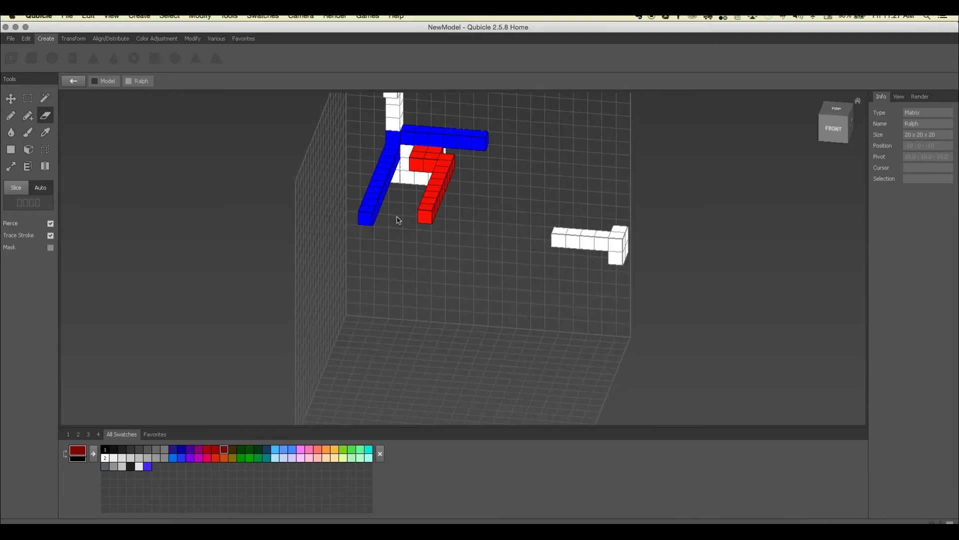
{"action": "left_click", "coordinate": [428, 219]}
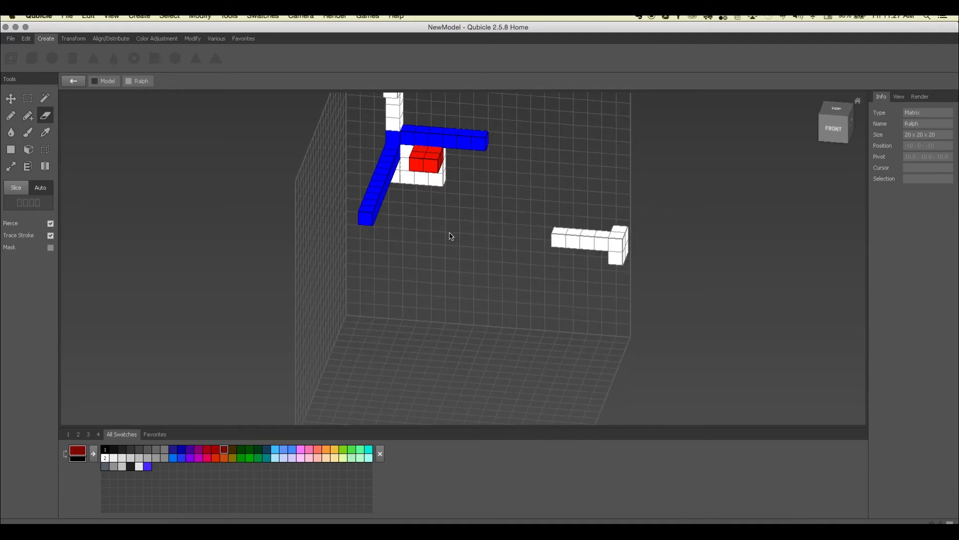
{"action": "left_click", "coordinate": [361, 220]}
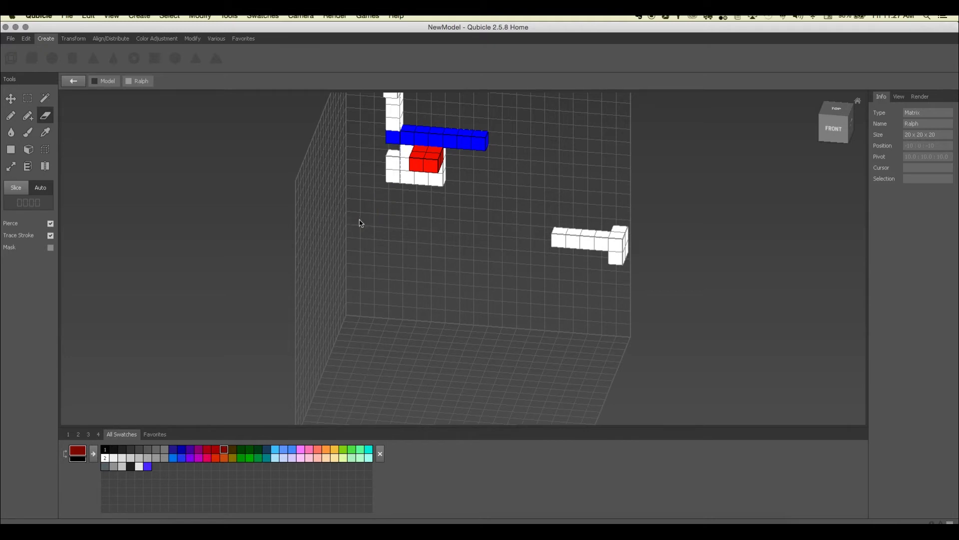
{"action": "key", "text": "super+z"}
{"action": "right_click_drag", "start_coordinate": [478, 216], "coordinate": [409, 221]}
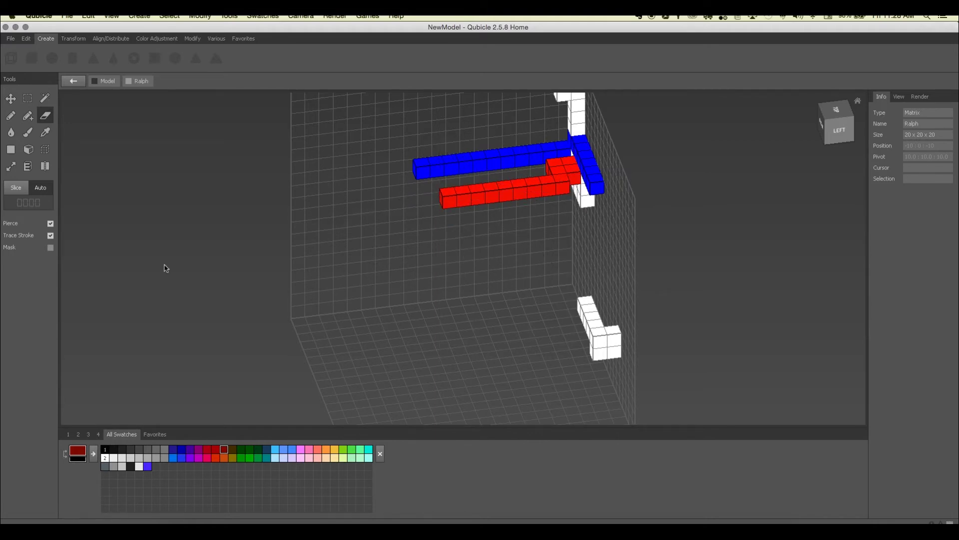
With Pierce on, erase the red and blue bars and all remaining voxels to empty the matrix
{"action": "left_click", "coordinate": [50, 247]}
{"action": "left_click", "coordinate": [51, 248]}
{"action": "right_click_drag", "start_coordinate": [499, 214], "coordinate": [472, 221]}
{"action": "left_click", "coordinate": [429, 220]}
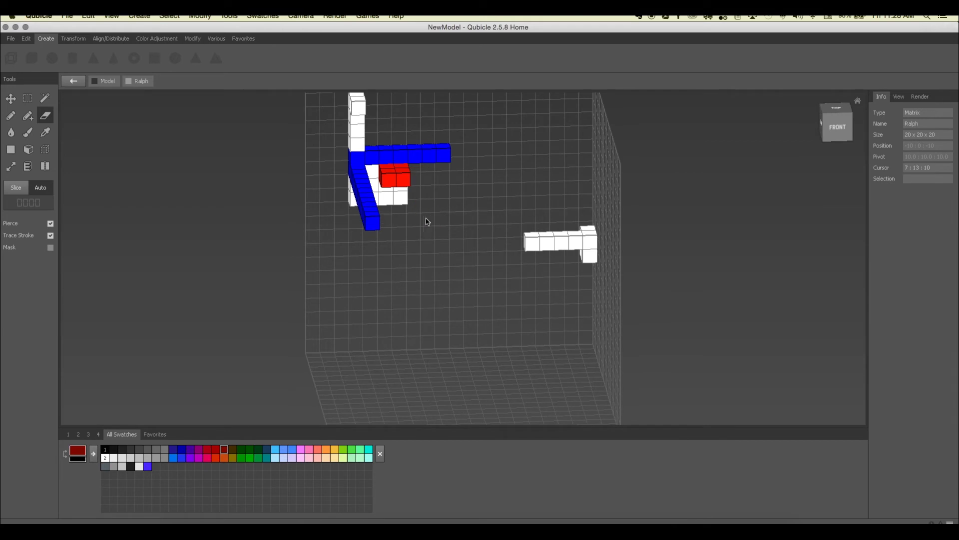
{"action": "left_click", "coordinate": [372, 223]}
{"action": "left_click", "coordinate": [386, 176]}
{"action": "left_click", "coordinate": [386, 196]}
{"action": "right_click_drag", "start_coordinate": [368, 199], "coordinate": [390, 230]}
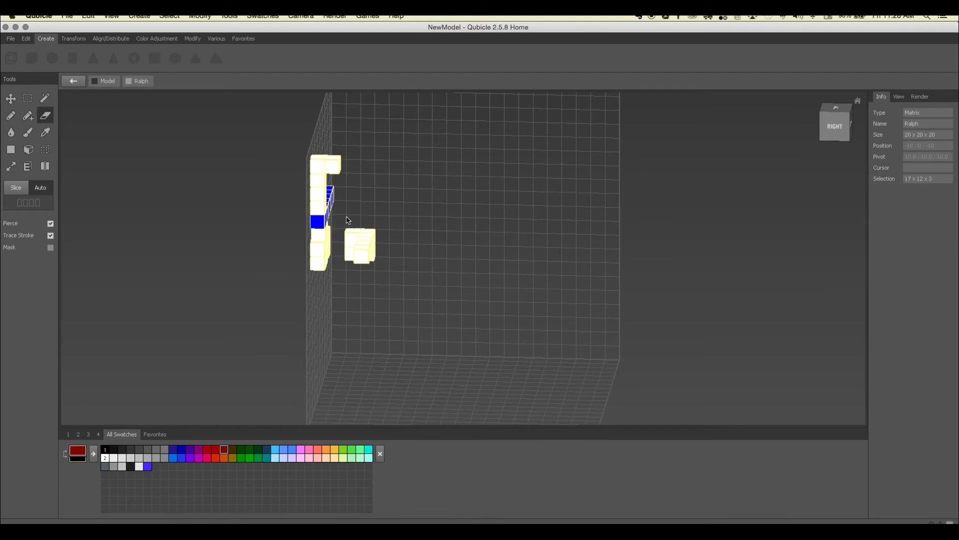
{"action": "right_click_drag", "start_coordinate": [353, 221], "coordinate": [369, 206]}
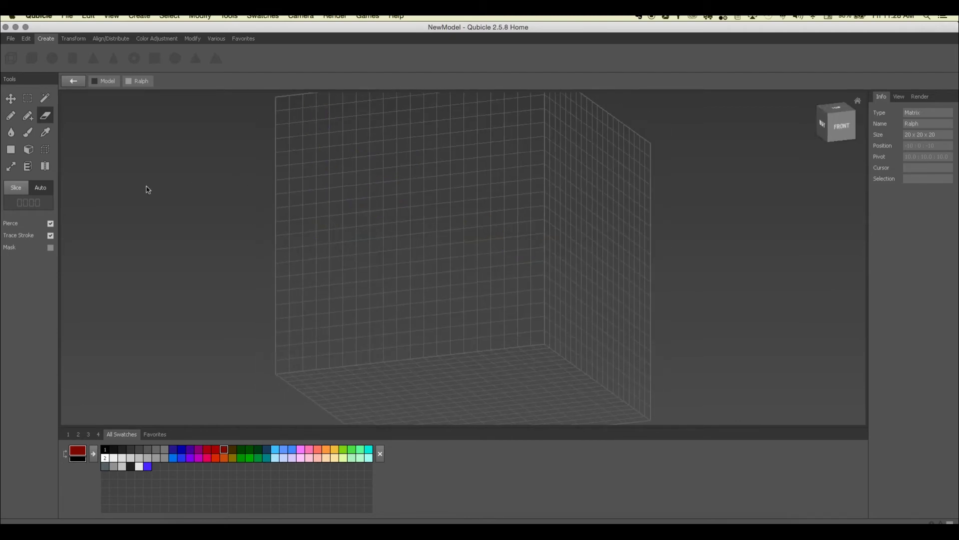
Choose the Rectangle tool, turn off Enable Walls, and try to draw a rectangle on the empty back wall in auto mode
{"action": "left_click", "coordinate": [10, 149]}
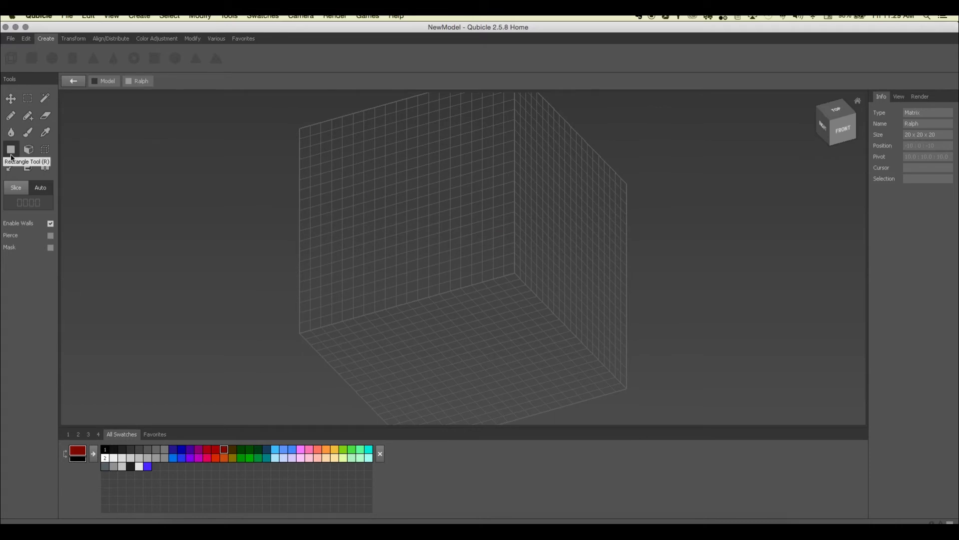
{"action": "left_click", "coordinate": [50, 224]}
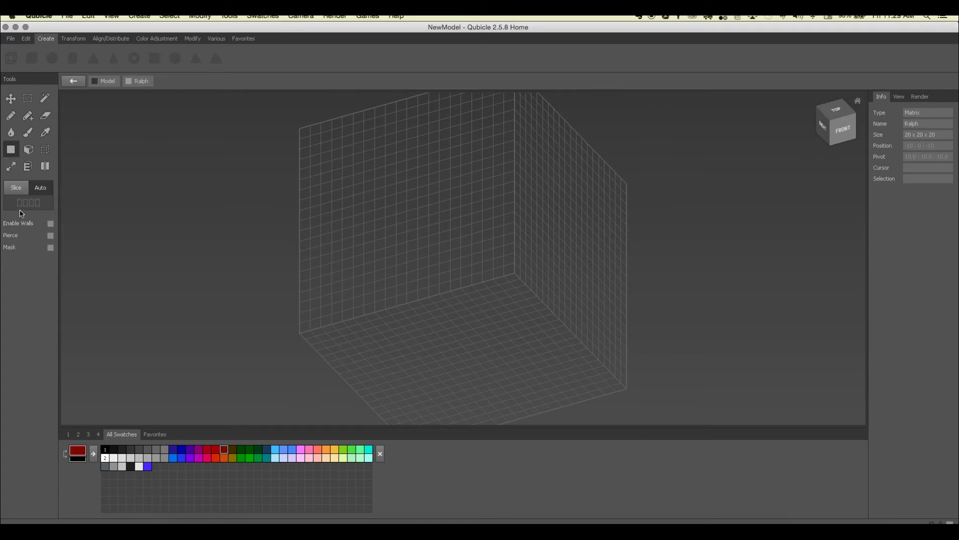
{"action": "left_click_drag", "start_coordinate": [386, 184], "coordinate": [462, 245]}
{"action": "left_click", "coordinate": [451, 272]}
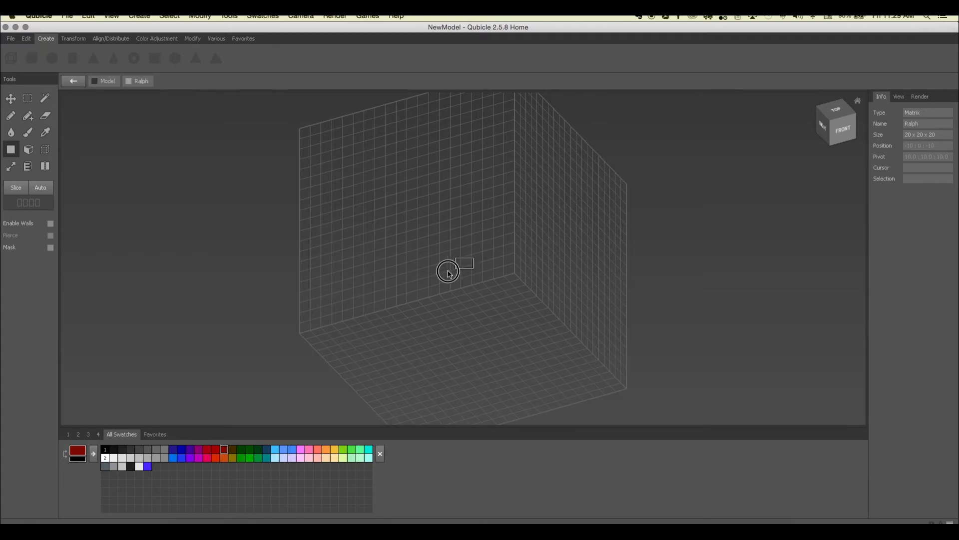
{"action": "key", "text": "Return"}
{"action": "scroll", "coordinate": [464, 280], "scroll_direction": "down", "scroll_amount": 3}
{"action": "double_click", "coordinate": [462, 289]}
{"action": "left_click", "coordinate": [40, 187]}
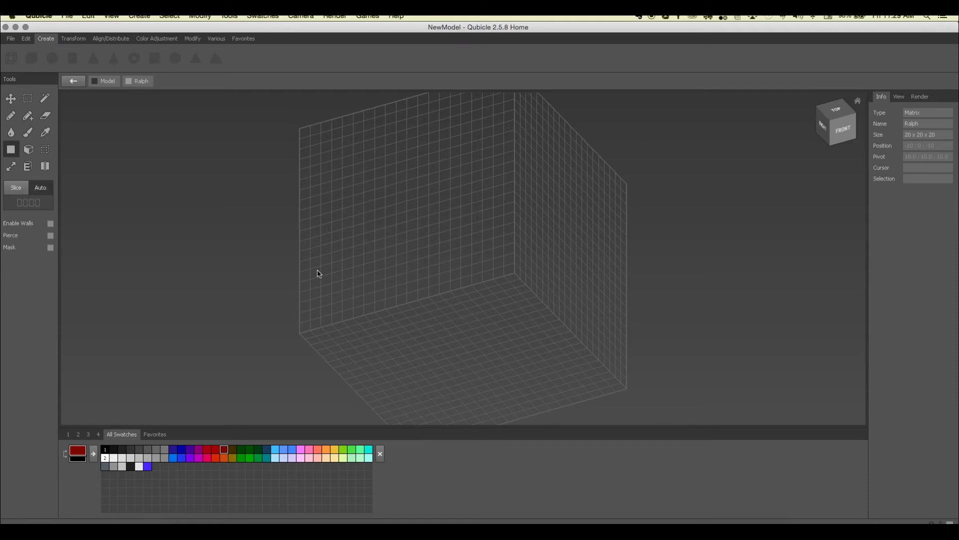
Turn on Enable Walls, draw a red rectangle on the back wall, and undo it
{"action": "left_click", "coordinate": [51, 224]}
{"action": "left_click_drag", "start_coordinate": [351, 191], "coordinate": [483, 265]}
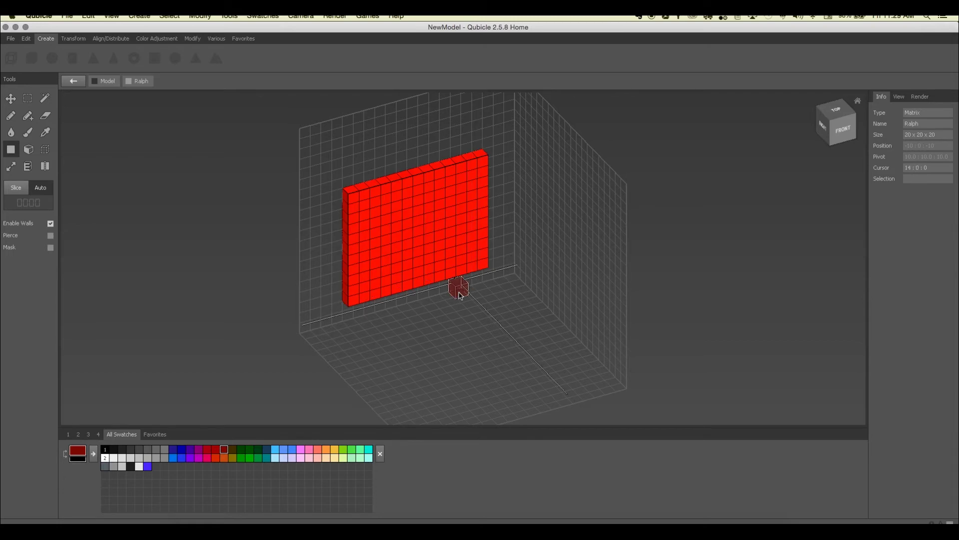
{"action": "key", "text": "super+z"}
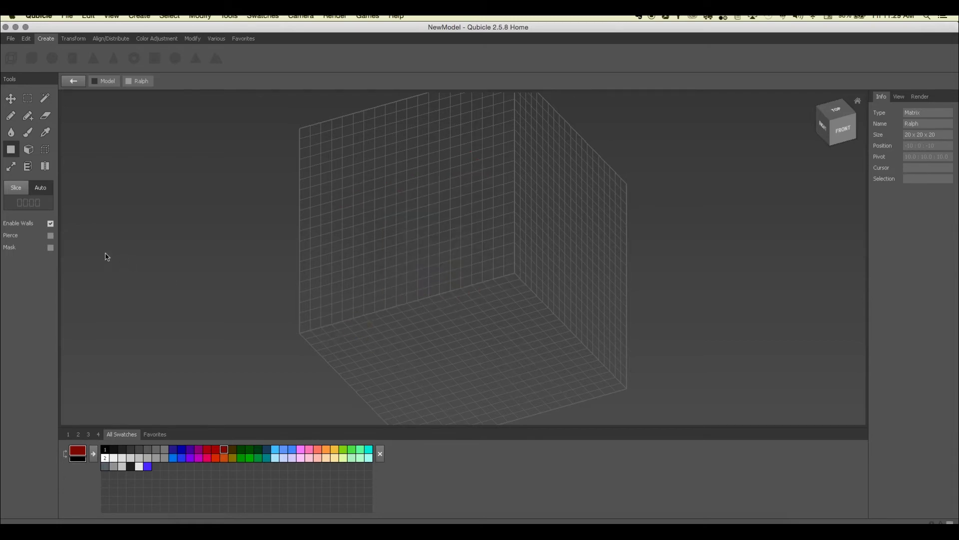
Turn off Enable Walls, draw a red rectangle about 12 by 10 voxels in slice 20, undo it, and return to auto mode
{"action": "left_click", "coordinate": [50, 224]}
{"action": "left_click", "coordinate": [15, 187]}
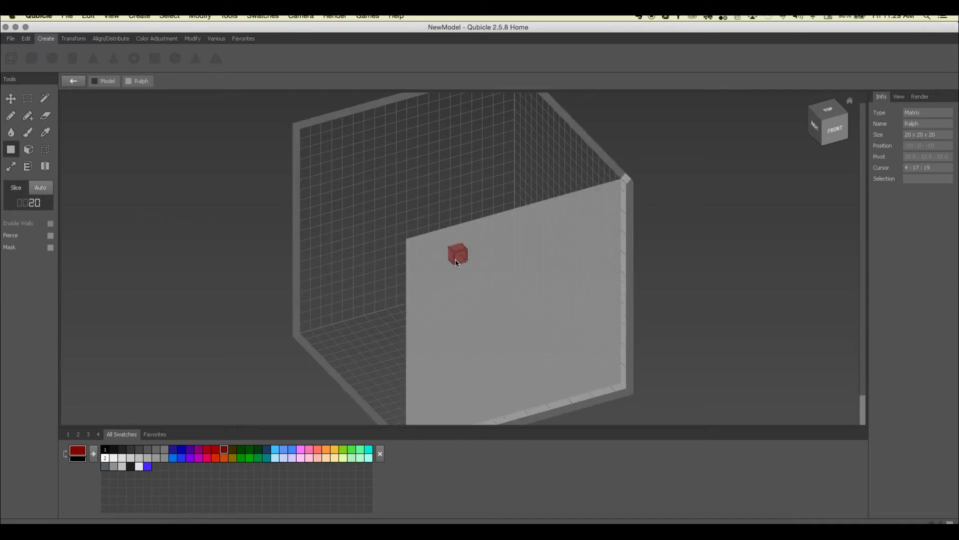
{"action": "left_click_drag", "start_coordinate": [458, 263], "coordinate": [577, 318]}
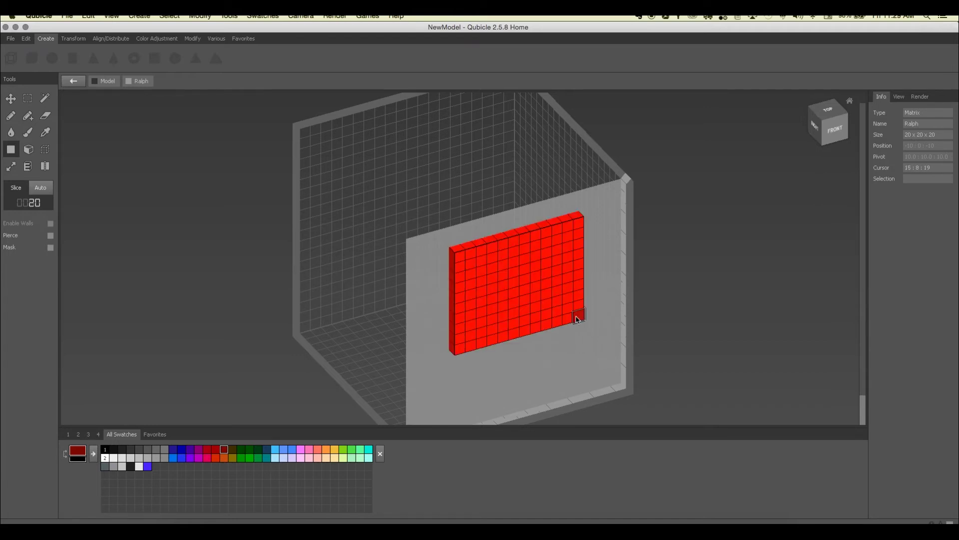
{"action": "key", "text": "super+z"}
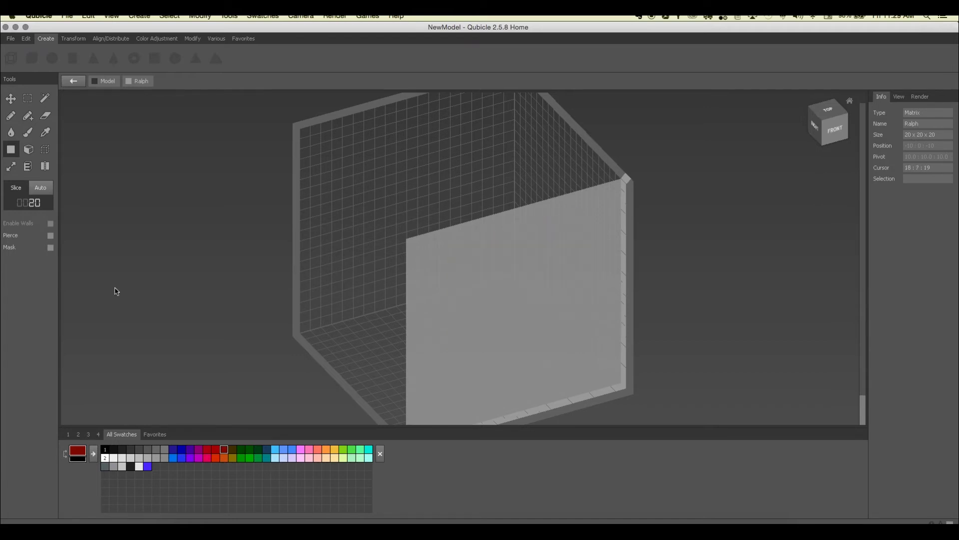
{"action": "left_click", "coordinate": [41, 188]}
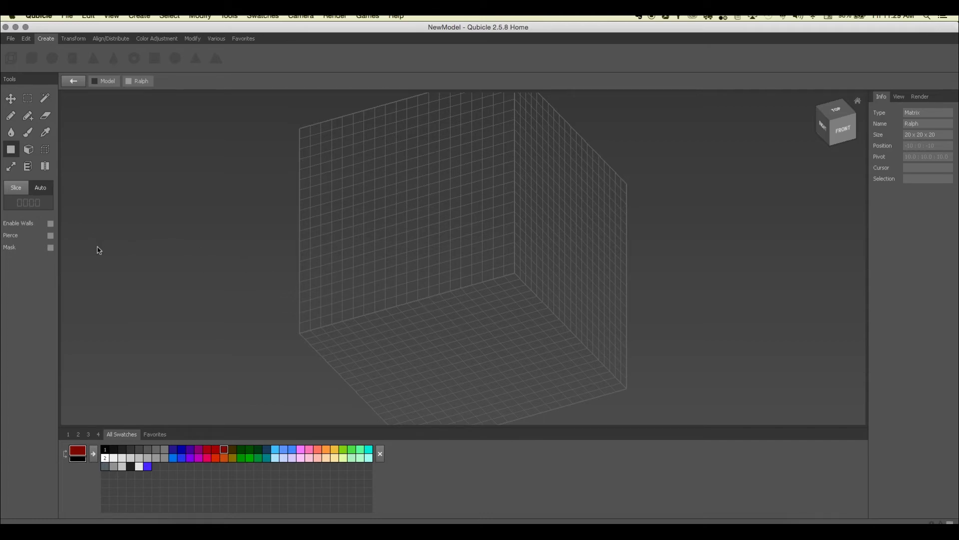
Turn on Enable Walls and draw a red rectangle on the floor, plus an upright rectangle along one of its side edges
{"action": "left_click", "coordinate": [51, 223]}
{"action": "left_click_drag", "start_coordinate": [373, 325], "coordinate": [587, 361]}
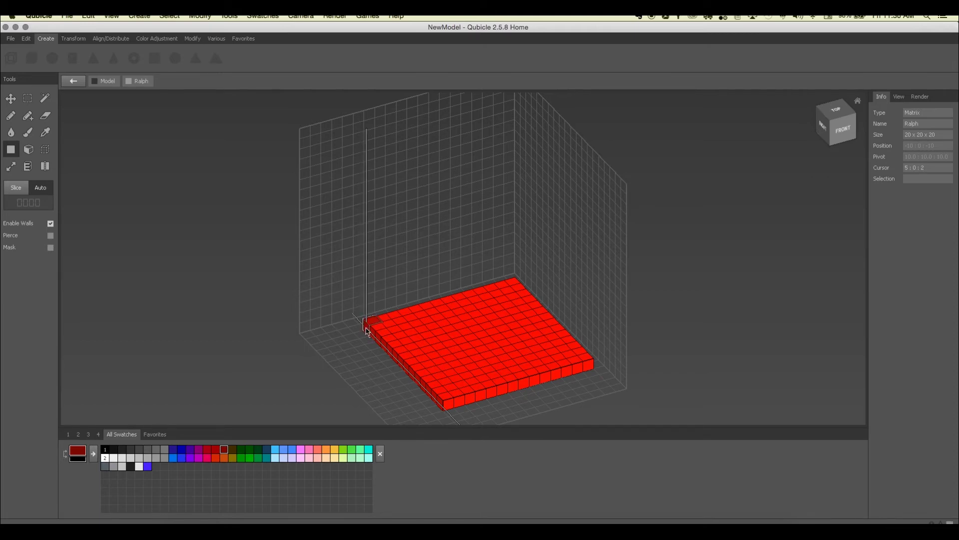
{"action": "left_click_drag", "start_coordinate": [367, 331], "coordinate": [451, 325]}
{"action": "right_click_drag", "start_coordinate": [451, 325], "coordinate": [406, 360]}
{"action": "left_click", "coordinate": [39, 188]}
{"action": "left_click", "coordinate": [469, 350]}
{"action": "left_click", "coordinate": [409, 348]}
{"action": "left_click", "coordinate": [504, 363]}
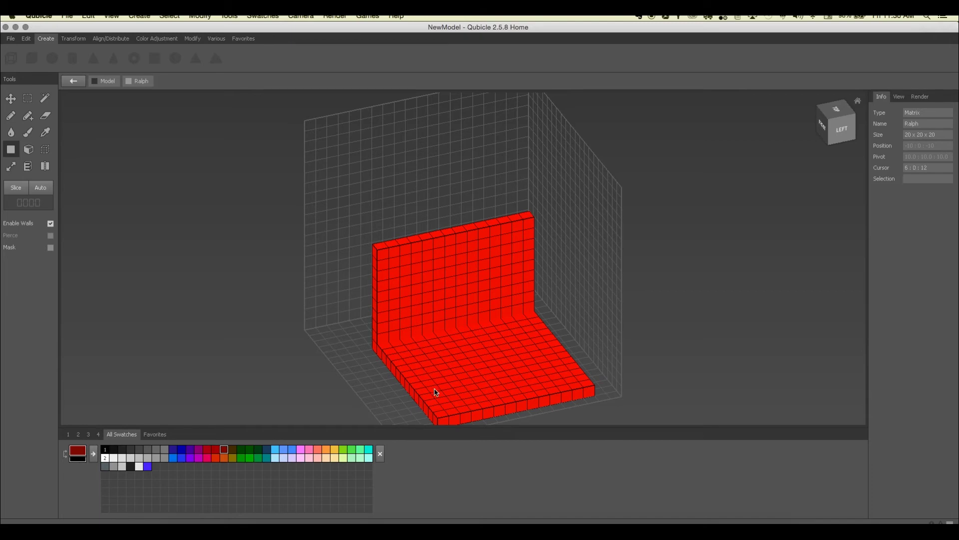
Turn off Enable Walls and draw a low upright red rectangle along the front edge of the floor slab
{"action": "left_click", "coordinate": [52, 224]}
{"action": "left_click_drag", "start_coordinate": [340, 233], "coordinate": [485, 321]}
{"action": "right_click_drag", "start_coordinate": [413, 330], "coordinate": [473, 337]}
{"action": "left_click_drag", "start_coordinate": [473, 337], "coordinate": [422, 275]}
{"action": "left_click", "coordinate": [494, 328]}
{"action": "left_click", "coordinate": [42, 187]}
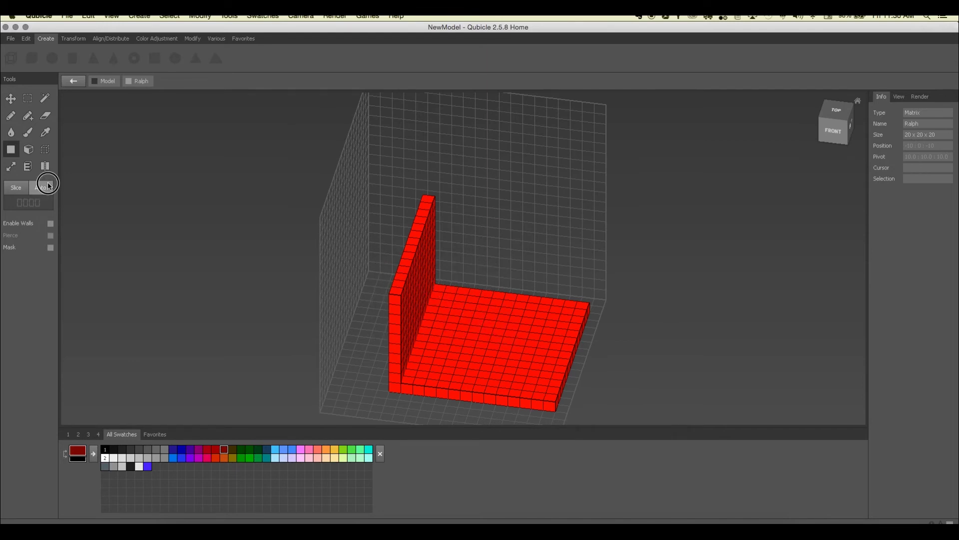
{"action": "left_click", "coordinate": [50, 224]}
{"action": "left_click", "coordinate": [465, 289]}
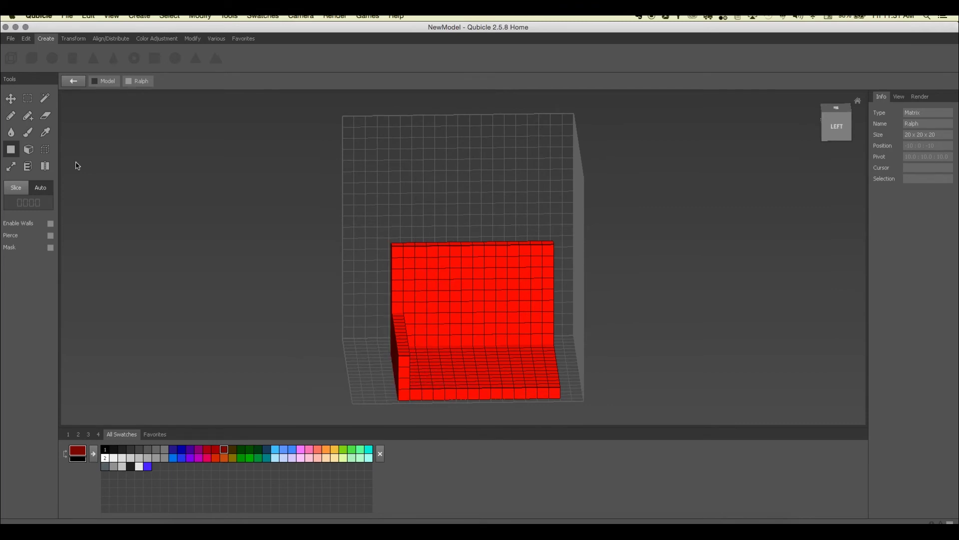
Turn on Pierce for the Rectangle tool and draw a second red side wall opposite the first one
{"action": "left_click", "coordinate": [51, 235]}
{"action": "left_click", "coordinate": [419, 396]}
{"action": "mouse_move", "coordinate": [419, 396]}
{"action": "left_mouse_down"}
{"action": "mouse_move", "coordinate": [536, 379]}
{"action": "mouse_move", "coordinate": [561, 330]}
{"action": "mouse_move", "coordinate": [548, 299]}
{"action": "left_mouse_up"}
{"action": "mouse_move", "coordinate": [488, 328]}
{"action": "right_mouse_down"}
{"action": "mouse_move", "coordinate": [555, 328]}
{"action": "mouse_move", "coordinate": [375, 330]}
{"action": "mouse_move", "coordinate": [537, 328]}
{"action": "mouse_move", "coordinate": [539, 347]}
{"action": "mouse_move", "coordinate": [556, 325]}
{"action": "mouse_move", "coordinate": [536, 356]}
{"action": "right_mouse_up"}
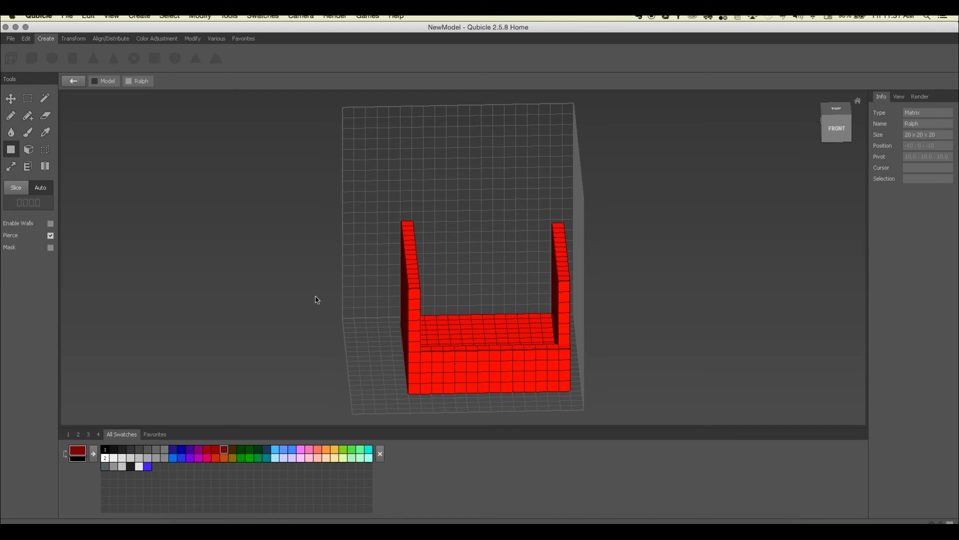
Set the color to blue and, with Pierce on, draw a rectangle about 7 by 3 voxels over half of the low front wall
{"action": "left_click", "coordinate": [181, 449]}
{"action": "right_click_drag", "start_coordinate": [509, 347], "coordinate": [545, 390]}
{"action": "left_click_drag", "start_coordinate": [481, 365], "coordinate": [551, 346]}
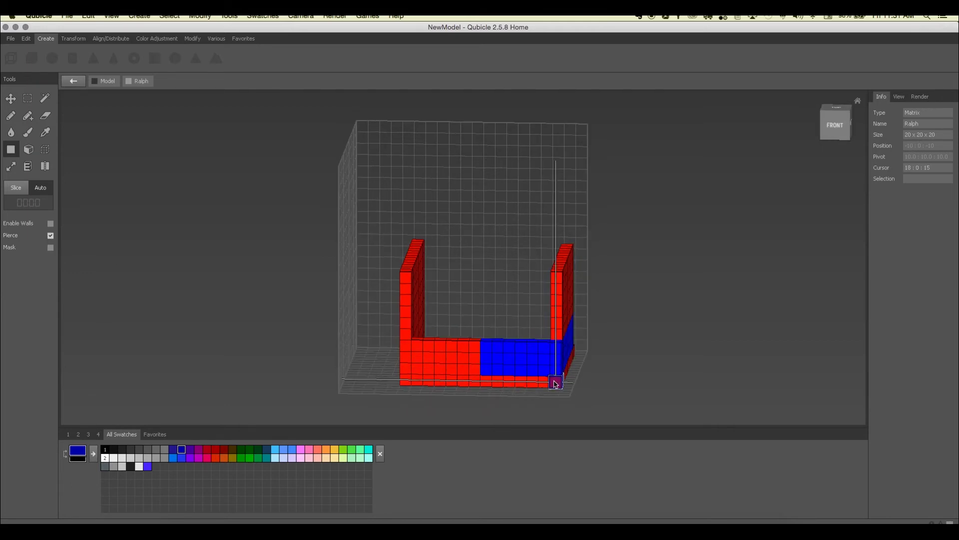
{"action": "right_click_drag", "start_coordinate": [526, 356], "coordinate": [422, 344]}
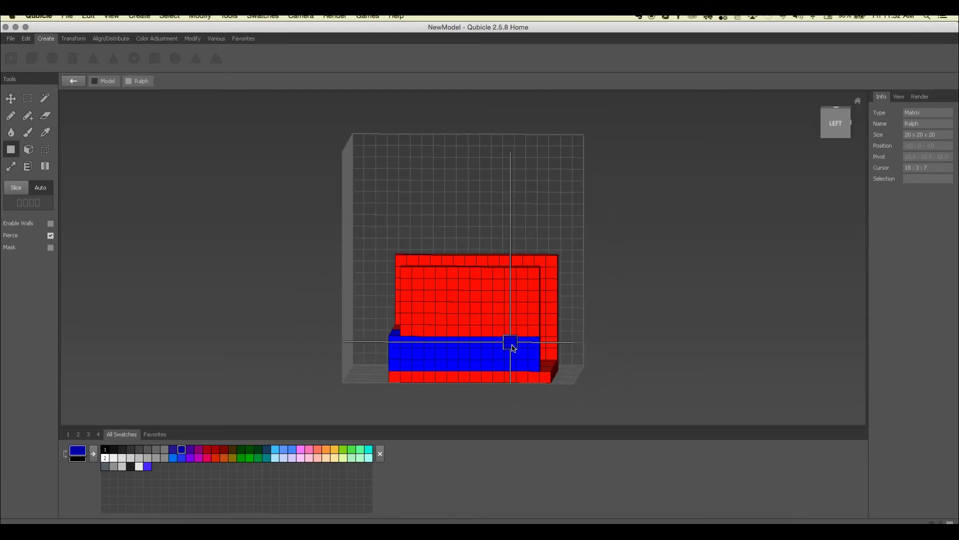
{"action": "right_click_drag", "start_coordinate": [572, 353], "coordinate": [535, 390]}
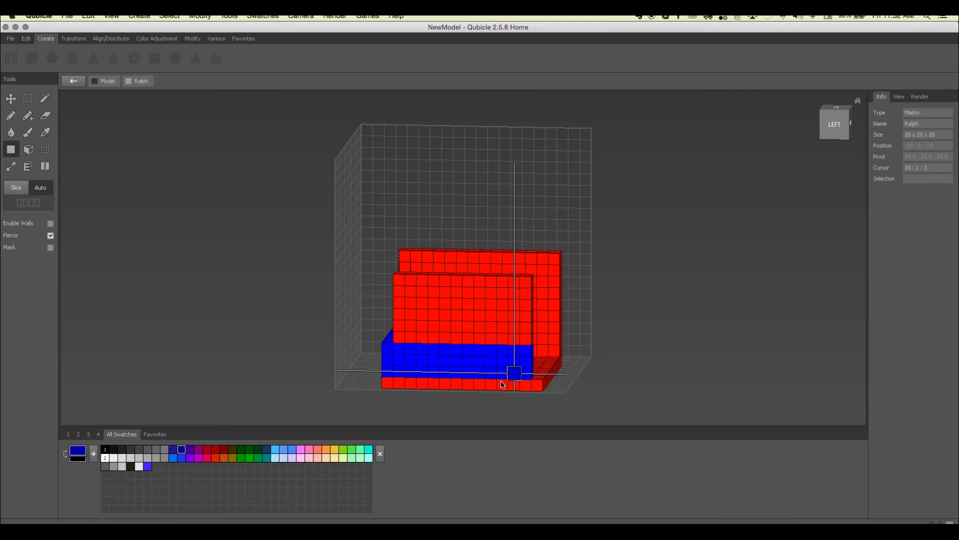
{"action": "right_click_drag", "start_coordinate": [407, 360], "coordinate": [495, 367]}
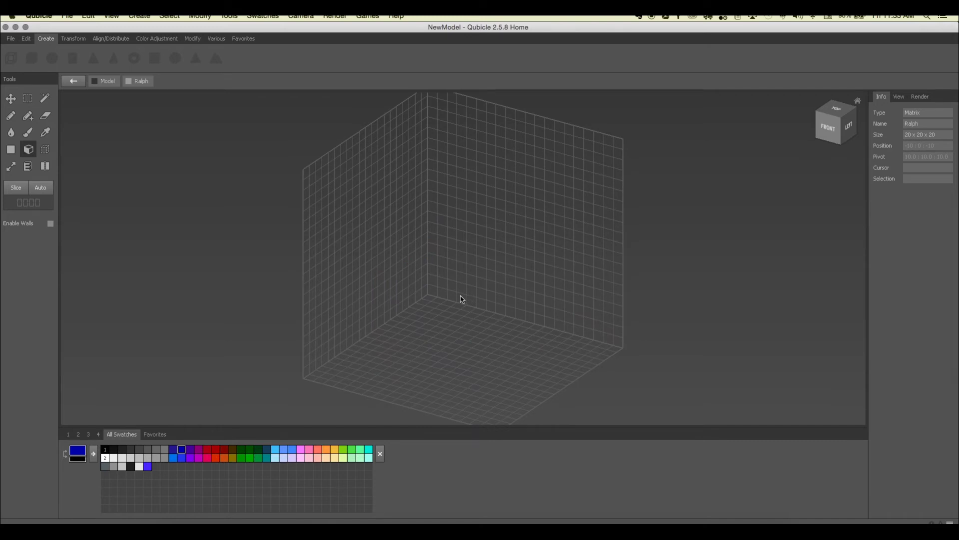
Choose the Box tool with Enable Walls on and draw a blue box with a 14 x 10 base outward from the back wall
{"action": "left_click", "coordinate": [28, 150]}
{"action": "left_click_drag", "start_coordinate": [452, 160], "coordinate": [573, 292]}
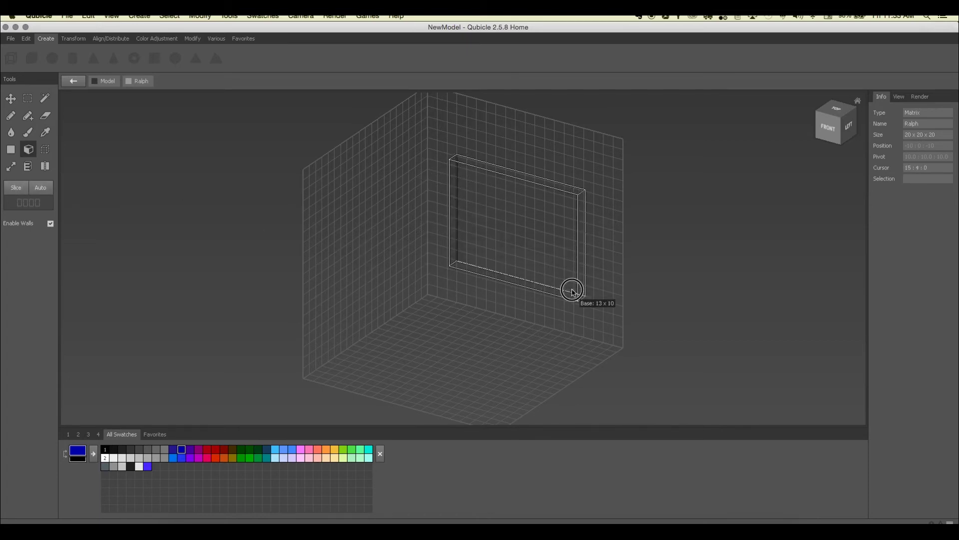
{"action": "mouse_move", "coordinate": [573, 292]}
{"action": "left_mouse_down"}
{"action": "mouse_move", "coordinate": [509, 203]}
{"action": "mouse_move", "coordinate": [464, 164]}
{"action": "mouse_move", "coordinate": [520, 215]}
{"action": "mouse_move", "coordinate": [581, 292]}
{"action": "mouse_move", "coordinate": [571, 300]}
{"action": "mouse_move", "coordinate": [541, 247]}
{"action": "mouse_move", "coordinate": [583, 300]}
{"action": "left_mouse_up"}
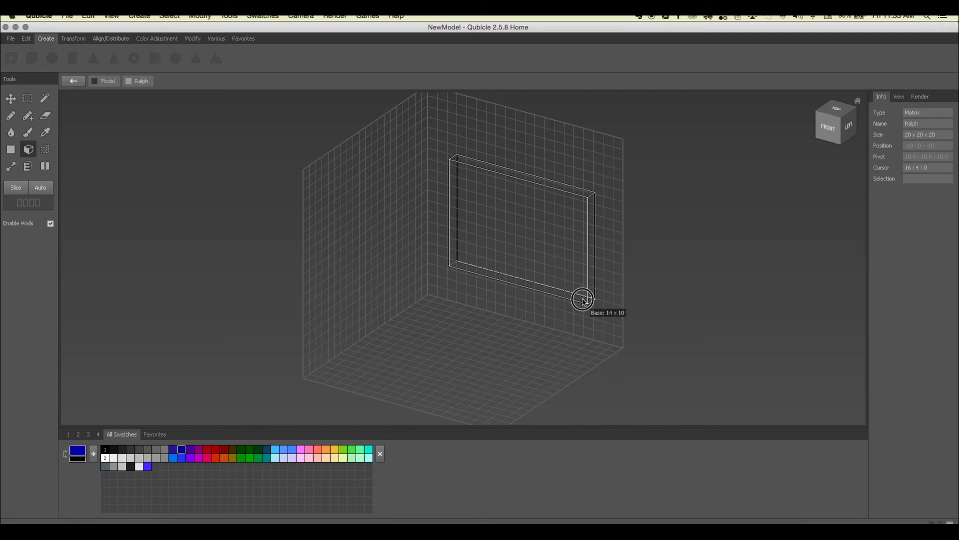
{"action": "left_click_drag", "start_coordinate": [582, 299], "coordinate": [583, 301]}
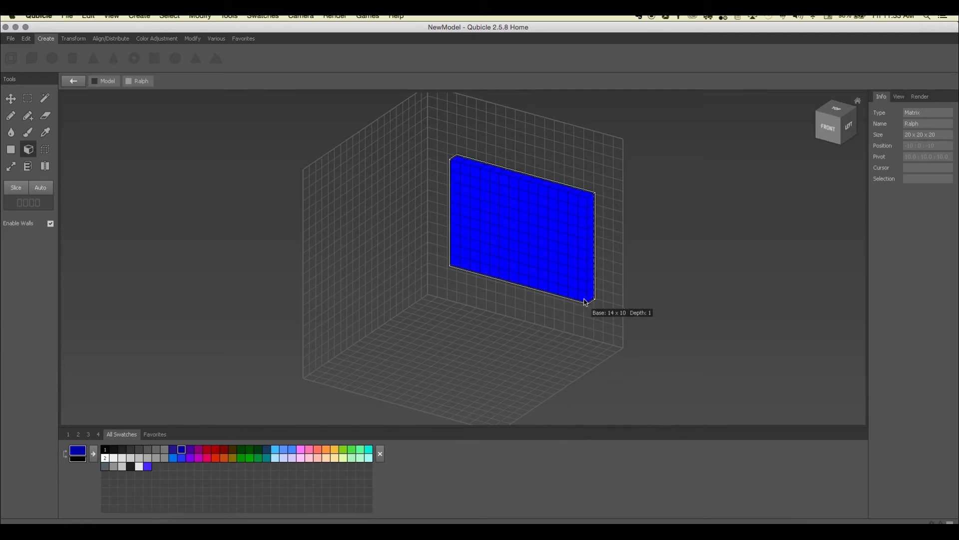
{"action": "left_click", "coordinate": [502, 367]}
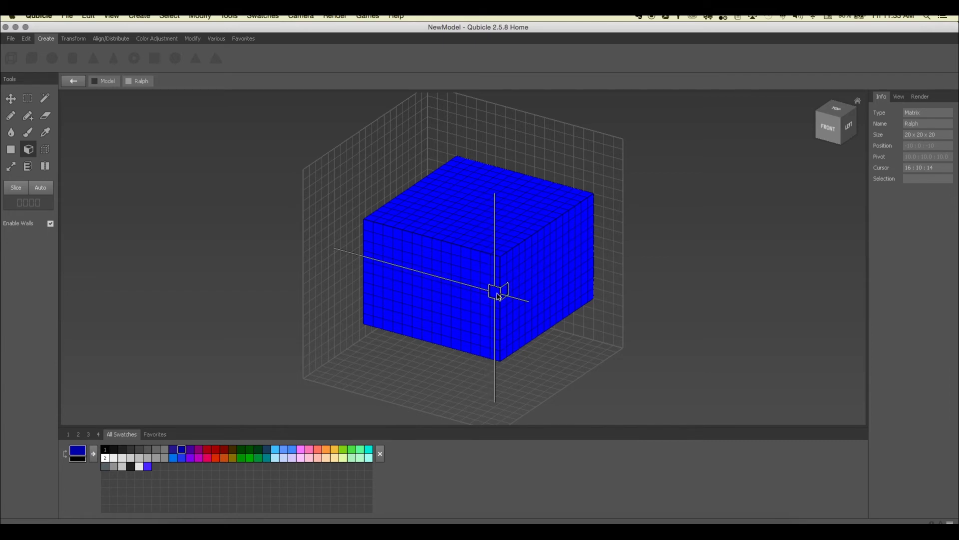
Remove the blue box and draw a smaller one with a base of about 11 by 9 voxels from the back wall
{"action": "key", "text": "Delete"}
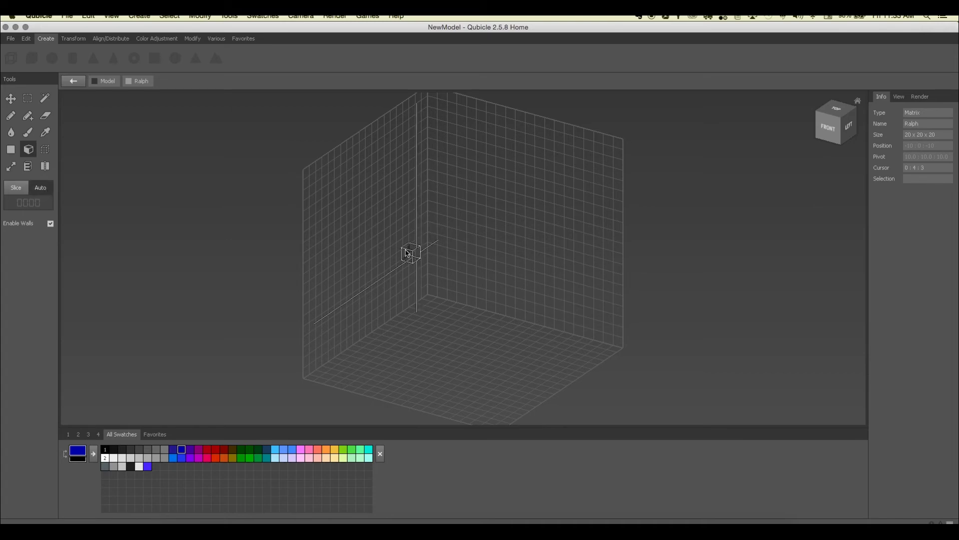
{"action": "left_click_drag", "start_coordinate": [456, 173], "coordinate": [509, 336]}
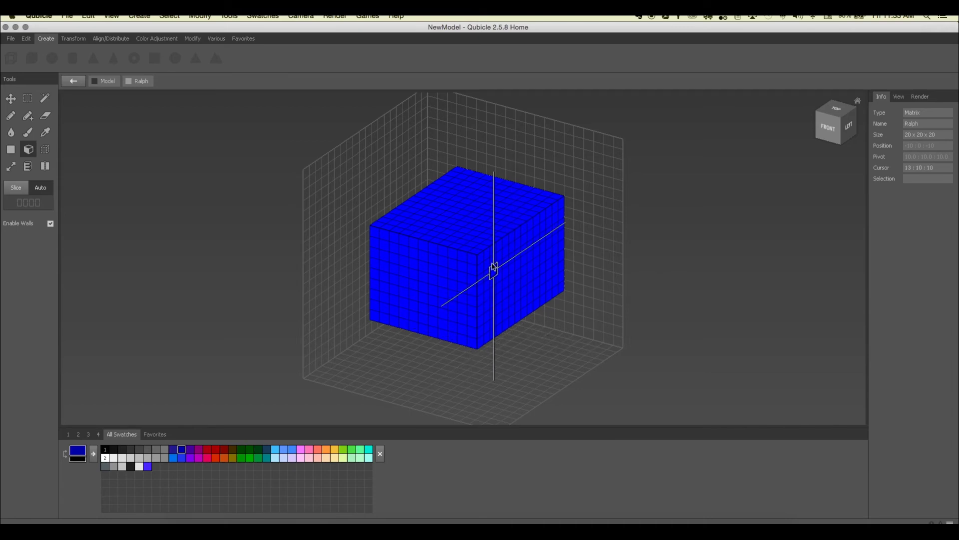
{"action": "right_click_drag", "start_coordinate": [461, 253], "coordinate": [440, 270]}
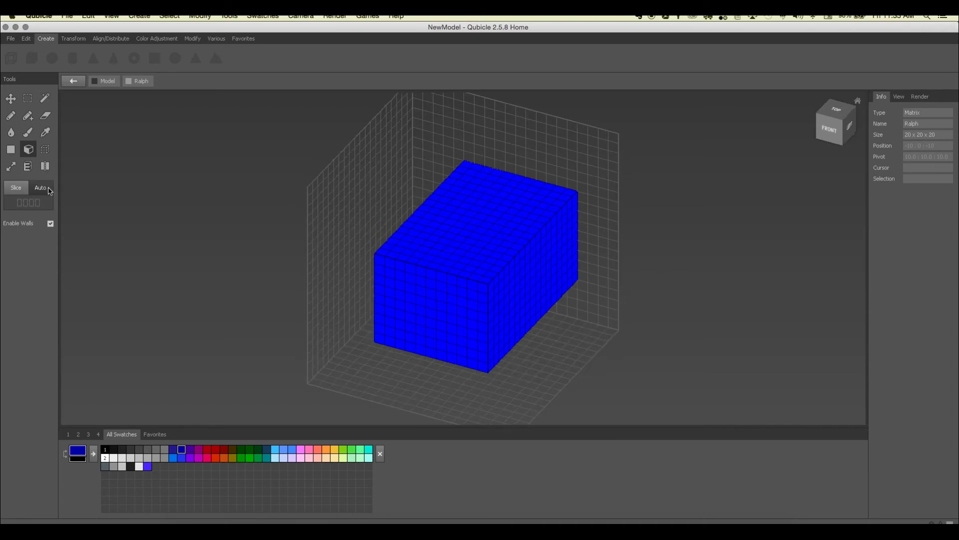
Set the color to red and draw one box with a 9 x 7 base on the blue box's top and one with a 7 x 6 base on its front
{"action": "left_click", "coordinate": [215, 450]}
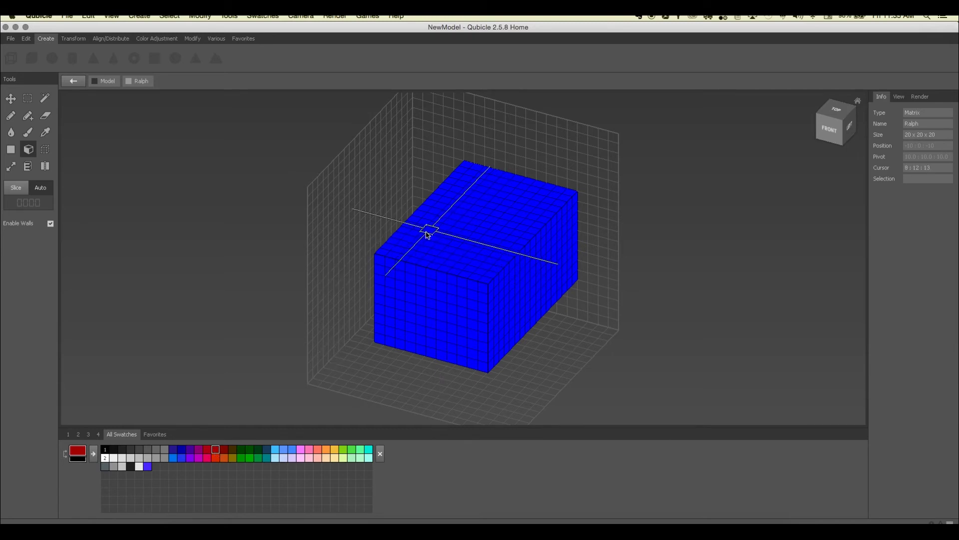
{"action": "left_click_drag", "start_coordinate": [434, 206], "coordinate": [484, 272]}
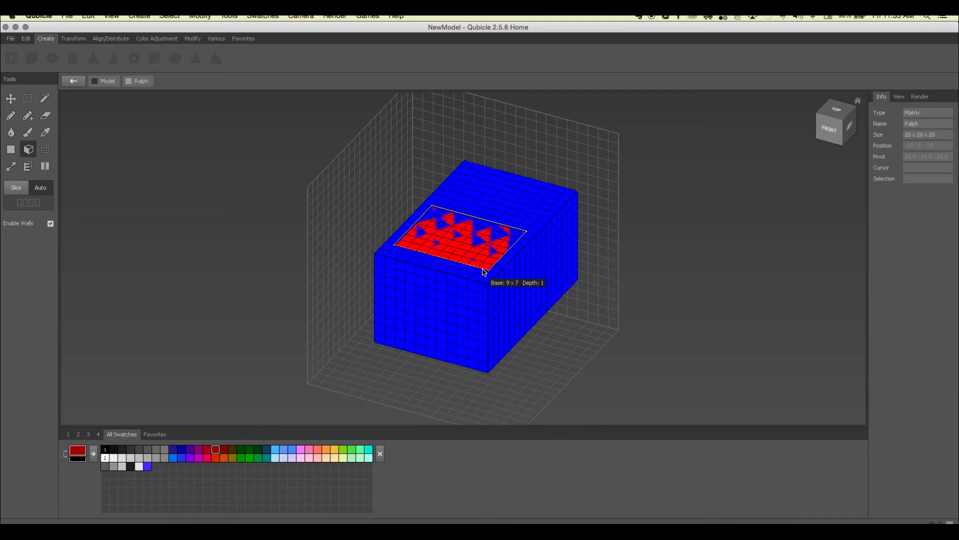
{"action": "left_click", "coordinate": [472, 180]}
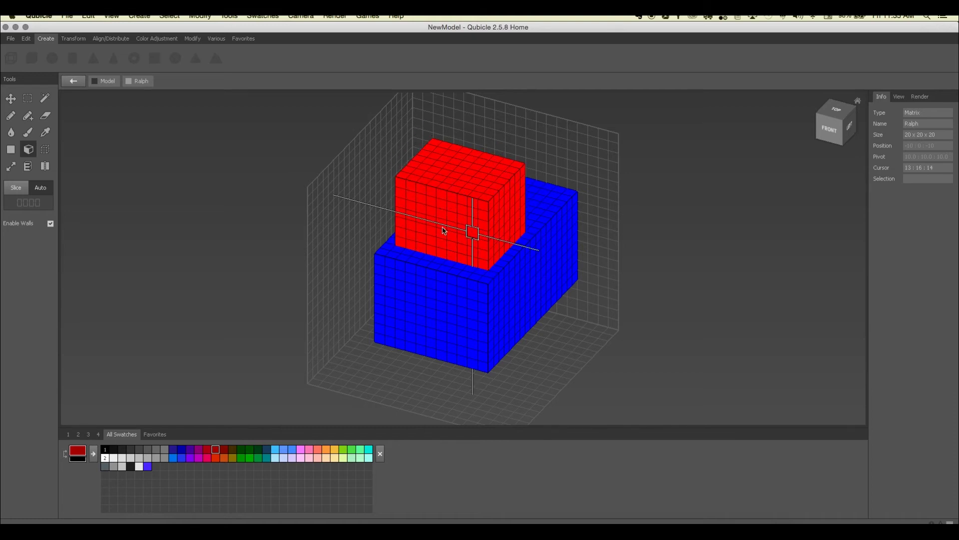
{"action": "left_click_drag", "start_coordinate": [411, 283], "coordinate": [461, 340]}
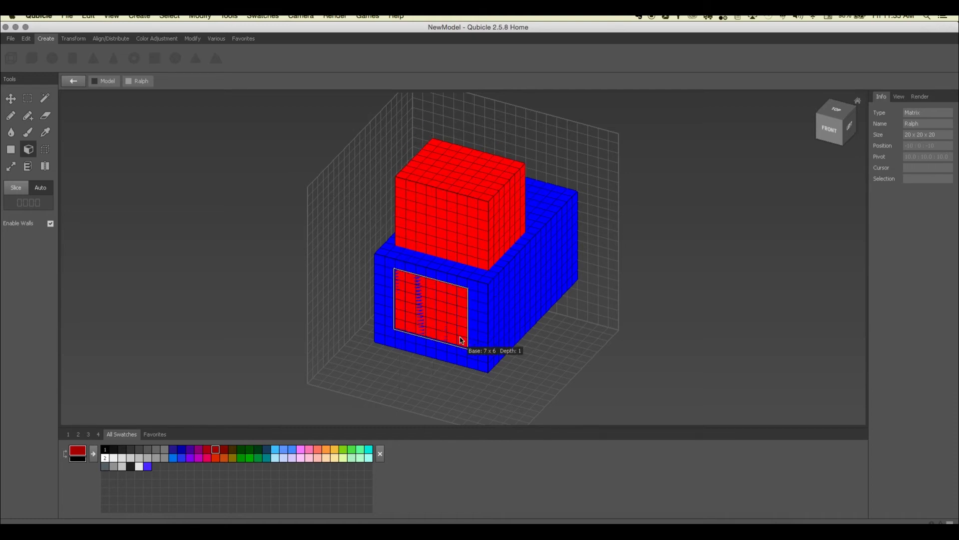
{"action": "left_click", "coordinate": [419, 385]}
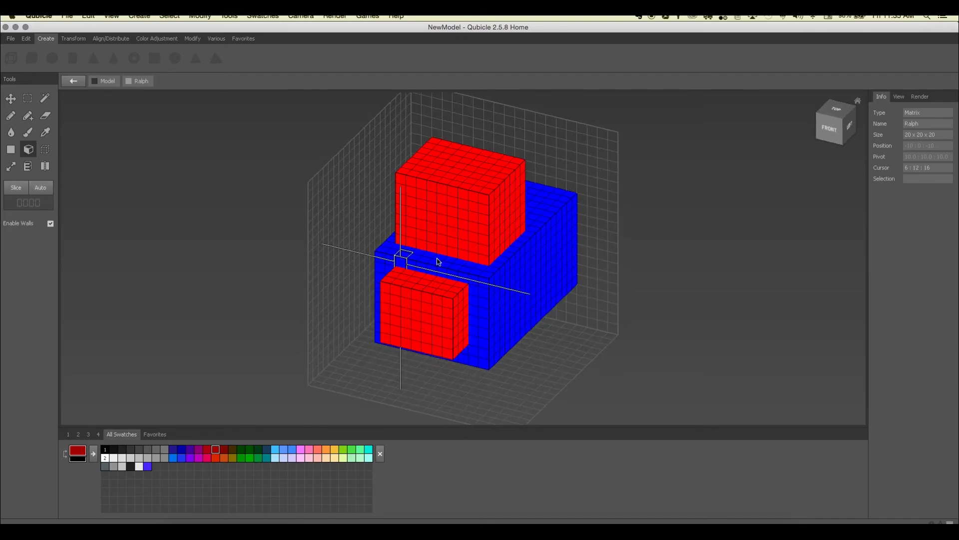
Draw a second red box on the blue box's top beside the first, and one with a 10 x 5 base on its long side
{"action": "right_click_drag", "start_coordinate": [438, 257], "coordinate": [367, 262]}
{"action": "left_click_drag", "start_coordinate": [521, 220], "coordinate": [535, 274]}
{"action": "left_click", "coordinate": [538, 212]}
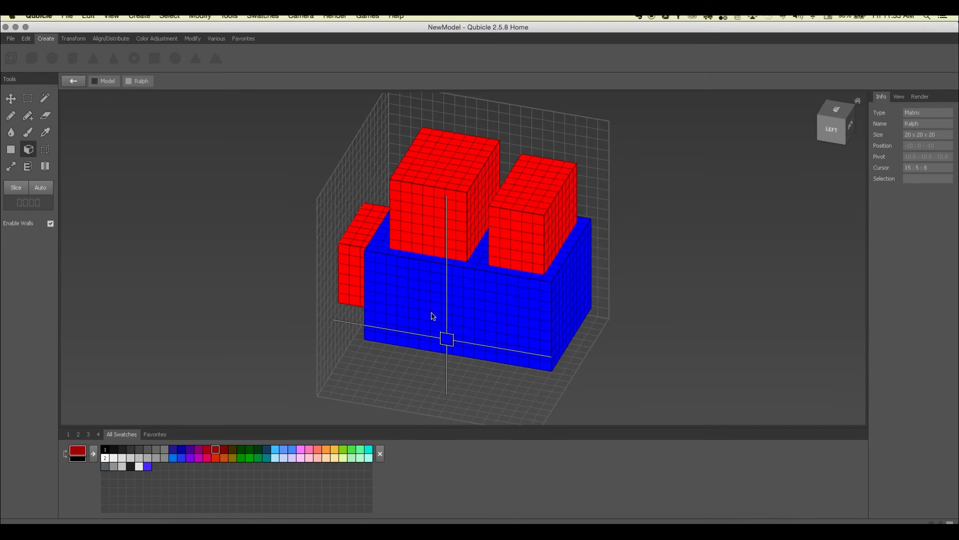
{"action": "left_click_drag", "start_coordinate": [408, 278], "coordinate": [540, 343]}
{"action": "left_click_drag", "start_coordinate": [516, 342], "coordinate": [514, 335]}
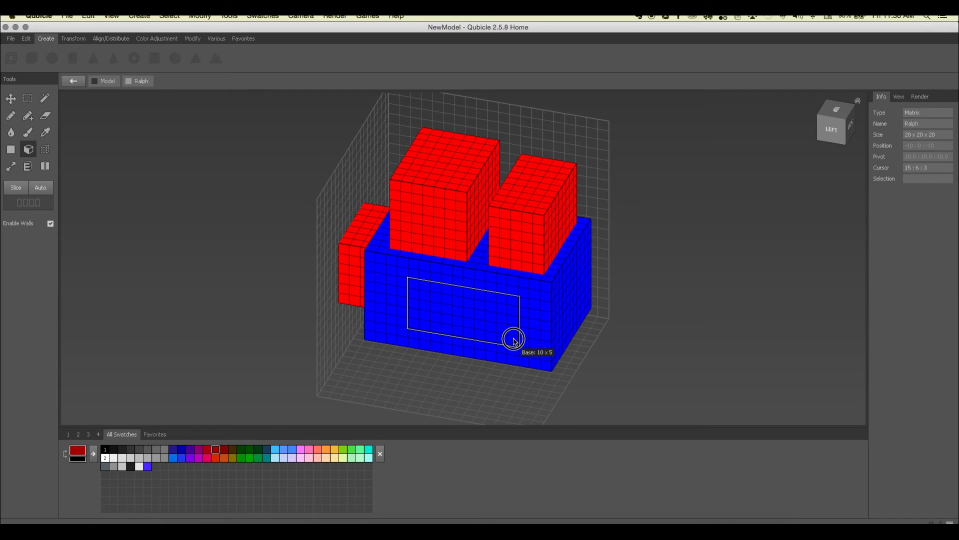
{"action": "left_click", "coordinate": [475, 349]}
{"action": "right_click_drag", "start_coordinate": [223, 242], "coordinate": [261, 225]}
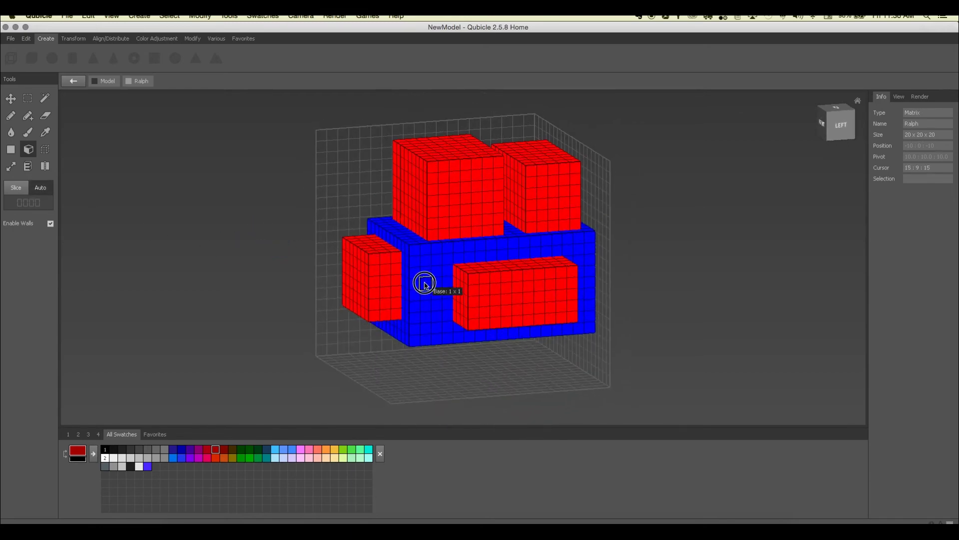
With the box selection tool and Enable Walls off, select a 6 x 8 x 5 block inside the large upper red box and delete it
{"action": "left_click", "coordinate": [45, 149]}
{"action": "left_click", "coordinate": [50, 223]}
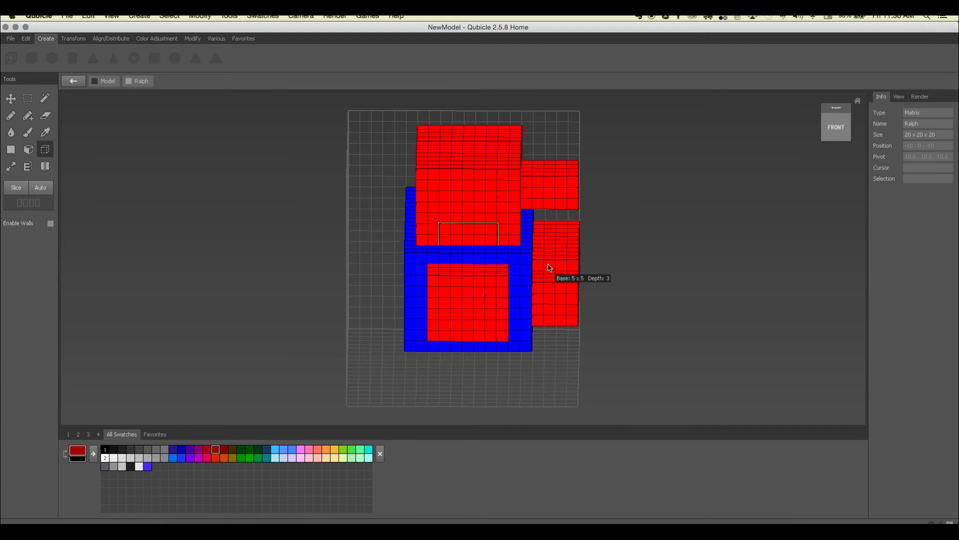
{"action": "right_click_drag", "start_coordinate": [456, 203], "coordinate": [477, 188]}
{"action": "left_click_drag", "start_coordinate": [424, 160], "coordinate": [491, 168]}
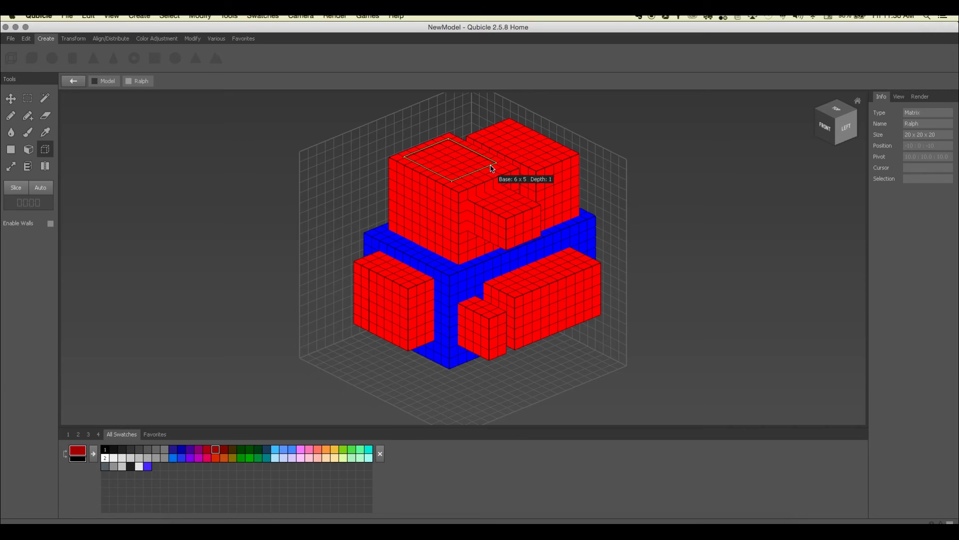
{"action": "left_click", "coordinate": [480, 260]}
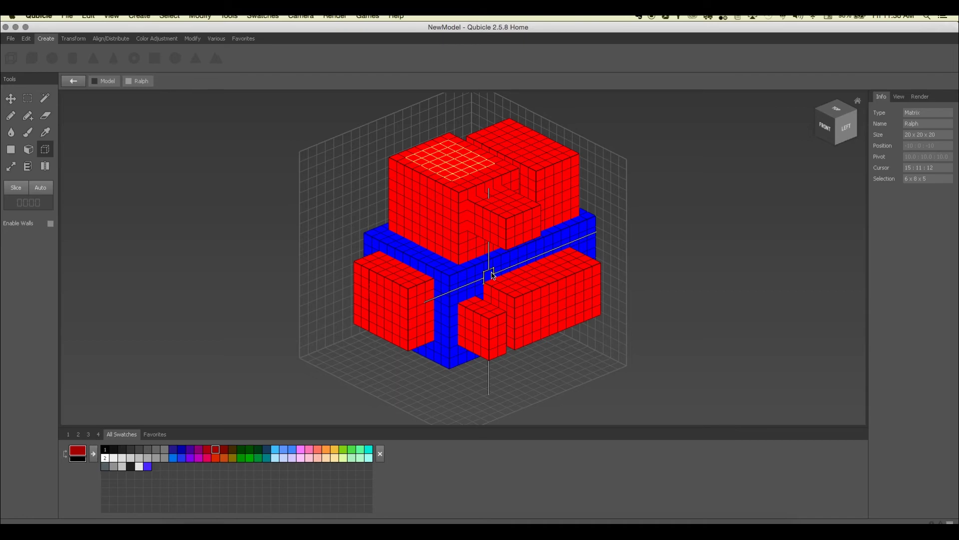
{"action": "key", "text": "Delete"}
{"action": "mouse_move", "coordinate": [493, 210]}
{"action": "left_mouse_down"}
{"action": "mouse_move", "coordinate": [505, 274]}
{"action": "mouse_move", "coordinate": [500, 231]}
{"action": "mouse_move", "coordinate": [484, 253]}
{"action": "left_mouse_up"}
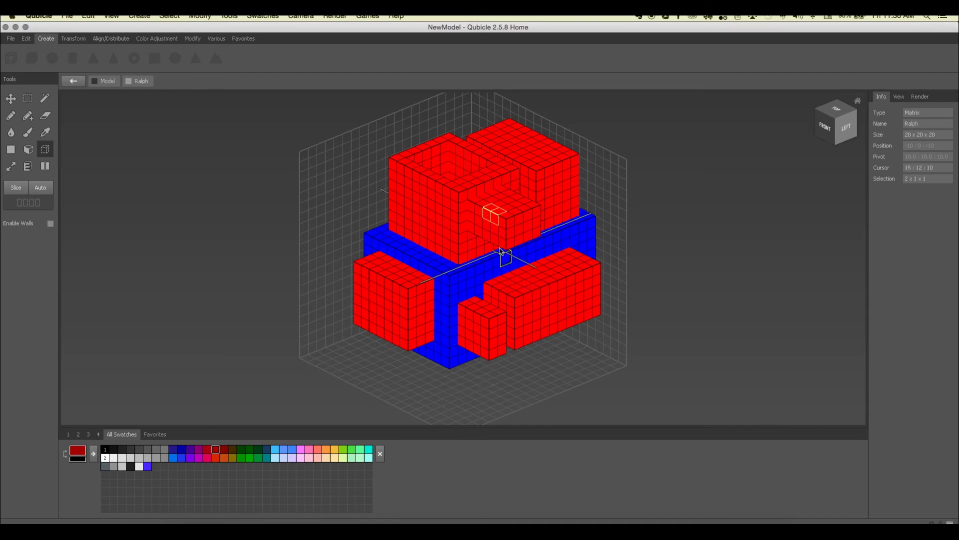
{"action": "left_click", "coordinate": [325, 165]}
Resize the matrix along its red axis to 41 x 20 x 20
{"action": "right_click_drag", "start_coordinate": [418, 188], "coordinate": [457, 213]}
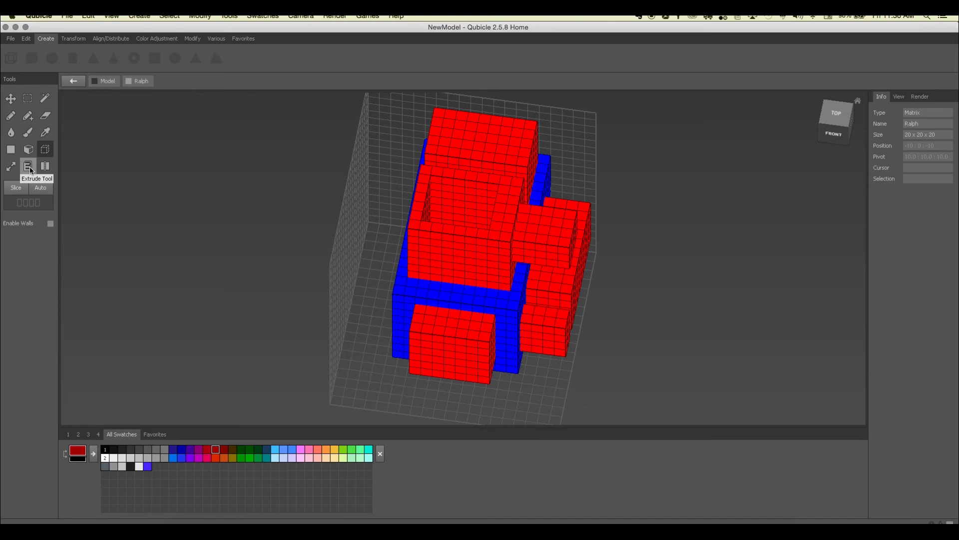
{"action": "left_click", "coordinate": [10, 167]}
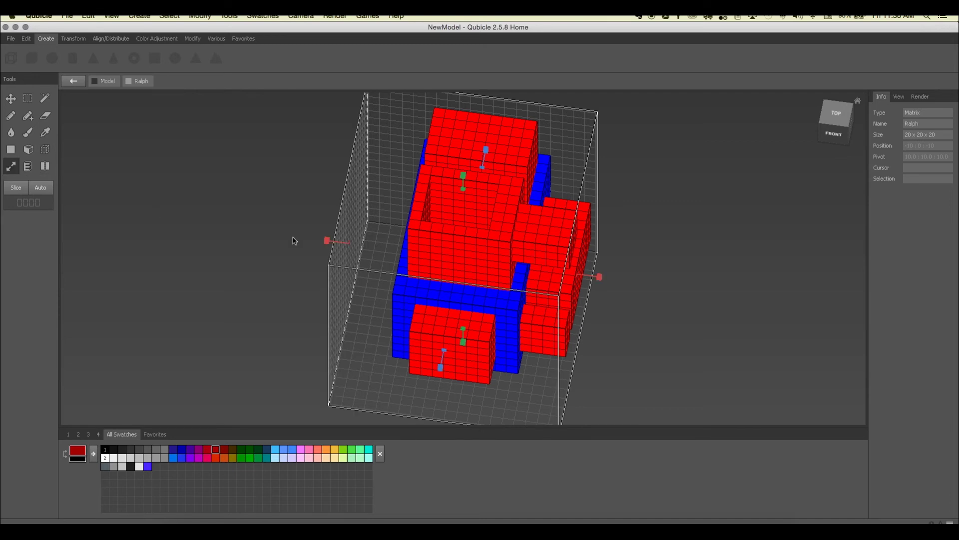
{"action": "left_click_drag", "start_coordinate": [600, 277], "coordinate": [580, 281]}
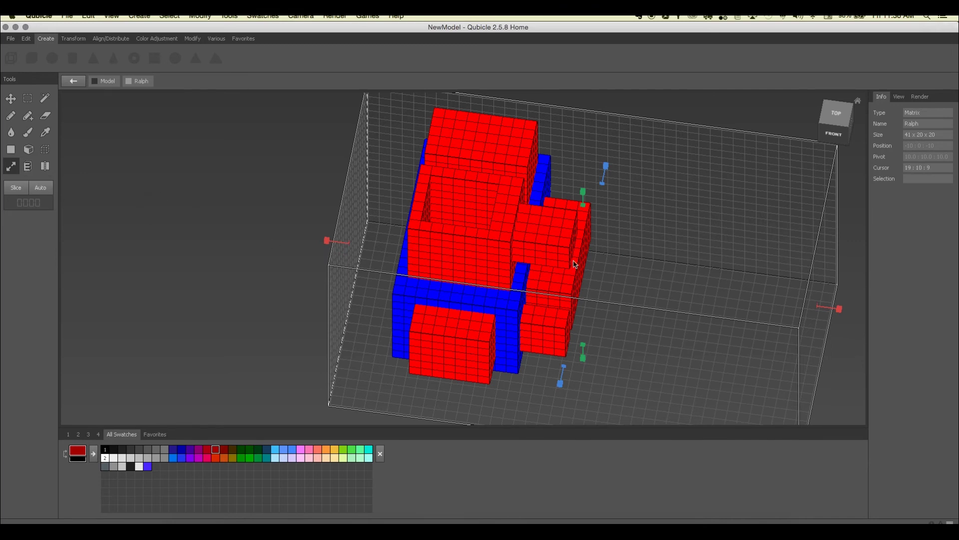
Select all voxels in the matrix and delete them
{"action": "right_click_drag", "start_coordinate": [644, 260], "coordinate": [560, 256]}
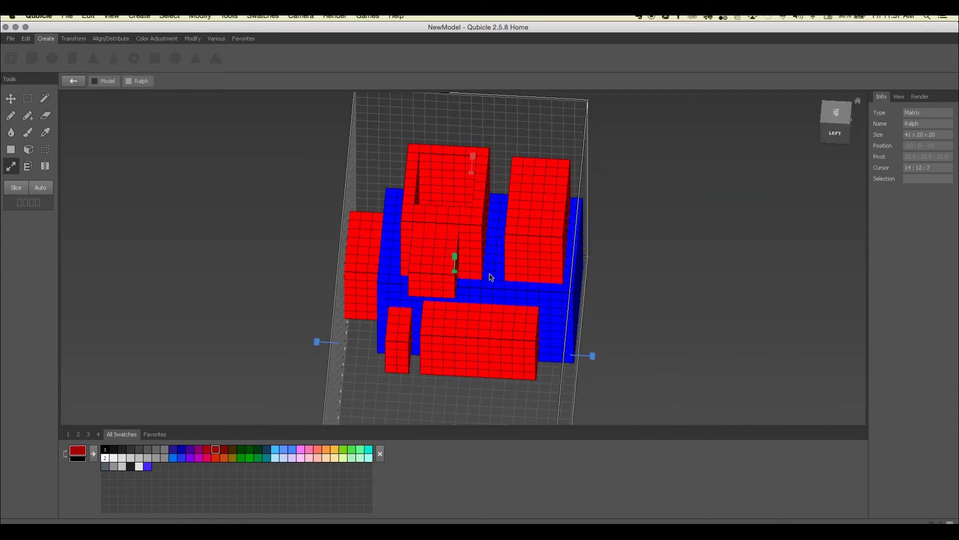
{"action": "key", "text": "ctrl+a"}
{"action": "key", "text": "Delete"}
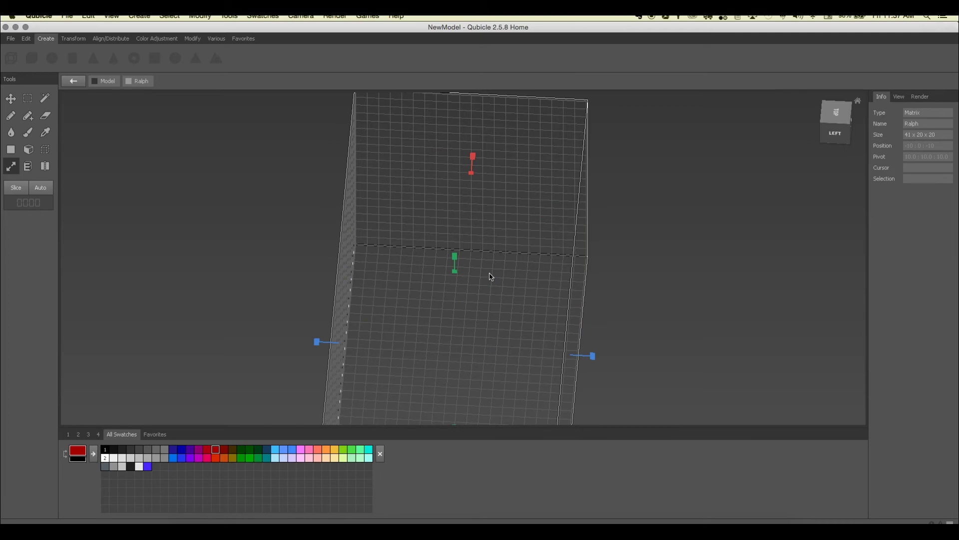
{"action": "key", "text": "Home"}
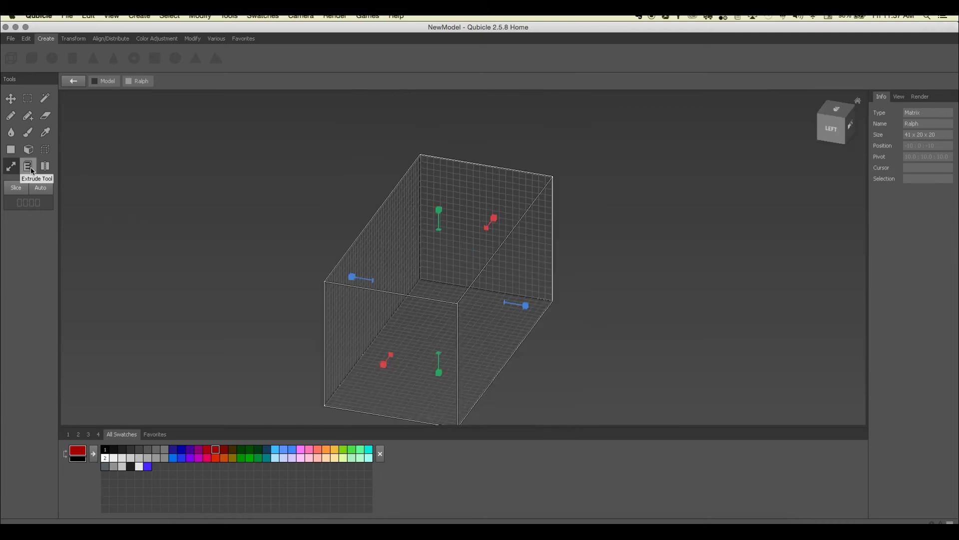
Use the Pencil tool to draw a filled, roughly round red patch on the matrix floor
{"action": "left_click", "coordinate": [10, 98]}
{"action": "right_click_drag", "start_coordinate": [395, 277], "coordinate": [134, 196]}
{"action": "key", "text": "p"}
{"action": "left_click", "coordinate": [377, 303]}
{"action": "mouse_move", "coordinate": [377, 303]}
{"action": "right_mouse_down"}
{"action": "mouse_move", "coordinate": [336, 316]}
{"action": "mouse_move", "coordinate": [373, 324]}
{"action": "mouse_move", "coordinate": [308, 319]}
{"action": "mouse_move", "coordinate": [344, 327]}
{"action": "mouse_move", "coordinate": [368, 313]}
{"action": "right_mouse_up"}
{"action": "scroll", "coordinate": [369, 310], "scroll_direction": "up", "scroll_amount": 5}
{"action": "mouse_move", "coordinate": [344, 283]}
{"action": "left_mouse_down"}
{"action": "mouse_move", "coordinate": [354, 276]}
{"action": "mouse_move", "coordinate": [321, 291]}
{"action": "mouse_move", "coordinate": [321, 301]}
{"action": "mouse_move", "coordinate": [344, 323]}
{"action": "mouse_move", "coordinate": [364, 322]}
{"action": "left_mouse_up"}
{"action": "right_click_drag", "start_coordinate": [370, 325], "coordinate": [379, 282]}
{"action": "key", "text": "super+z"}
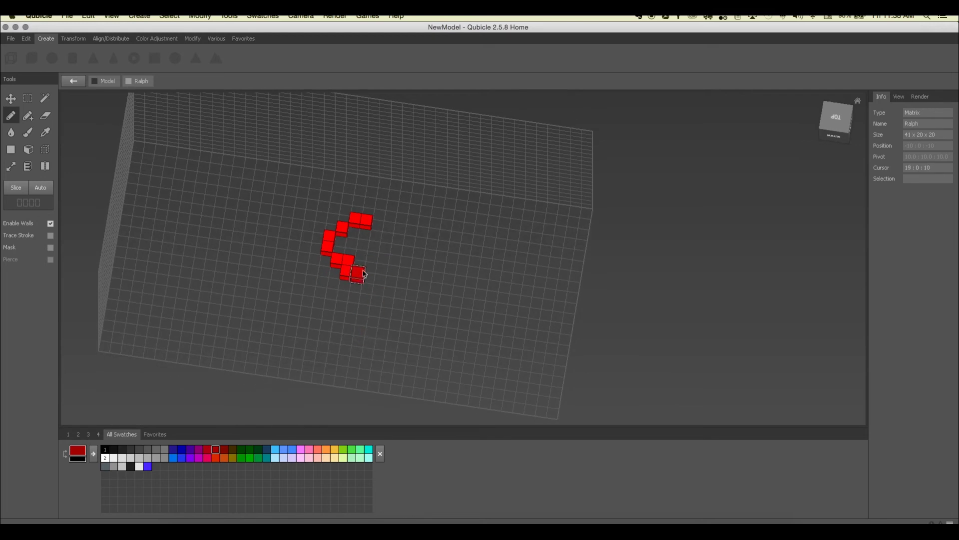
{"action": "left_click", "coordinate": [364, 273]}
{"action": "mouse_move", "coordinate": [379, 262]}
{"action": "left_mouse_down"}
{"action": "mouse_move", "coordinate": [381, 231]}
{"action": "mouse_move", "coordinate": [338, 245]}
{"action": "mouse_move", "coordinate": [362, 262]}
{"action": "mouse_move", "coordinate": [368, 243]}
{"action": "mouse_move", "coordinate": [370, 252]}
{"action": "mouse_move", "coordinate": [331, 247]}
{"action": "mouse_move", "coordinate": [370, 243]}
{"action": "mouse_move", "coordinate": [381, 253]}
{"action": "left_mouse_up"}
{"action": "right_click_drag", "start_coordinate": [381, 252], "coordinate": [388, 238]}
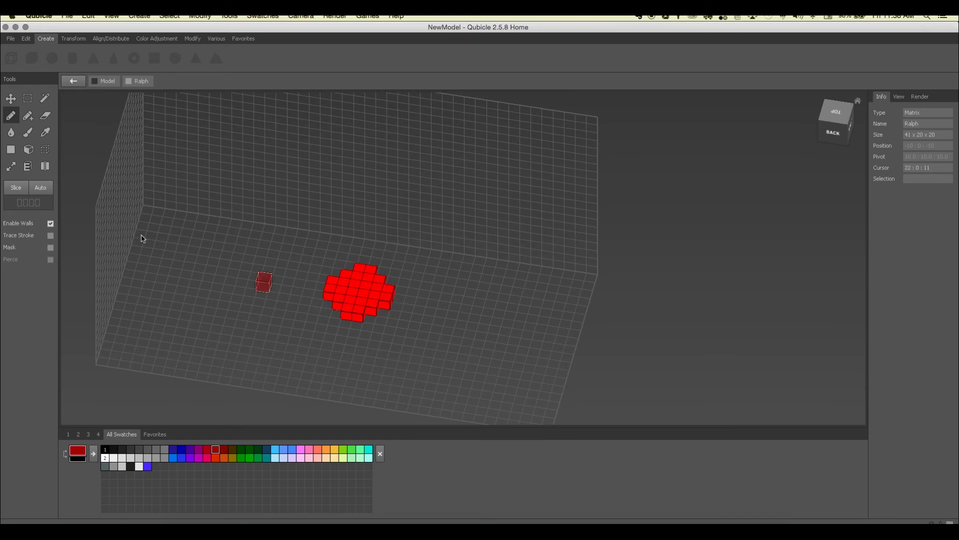
Set the color to blue and draw a border of voxels around the red floor patch
{"action": "left_click", "coordinate": [183, 452]}
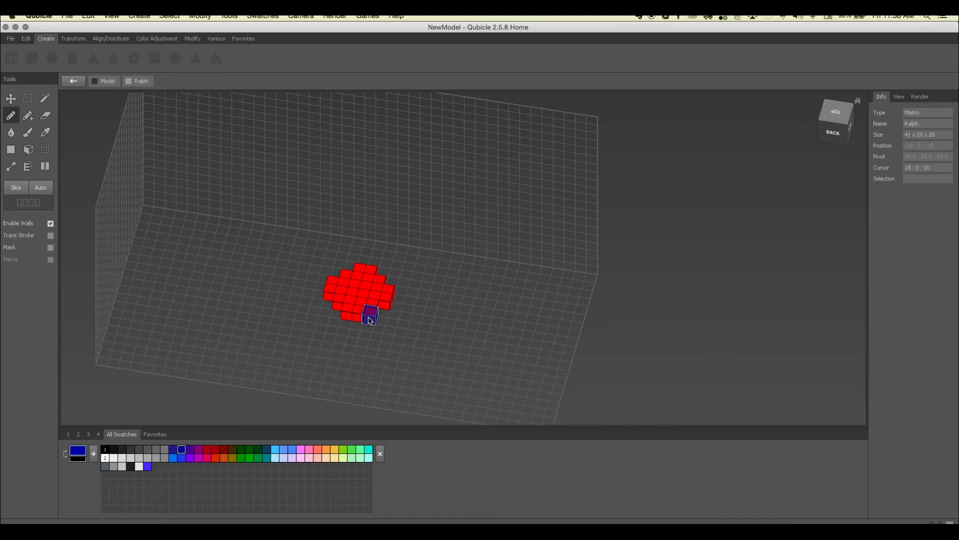
{"action": "mouse_move", "coordinate": [377, 313]}
{"action": "left_mouse_down"}
{"action": "mouse_move", "coordinate": [385, 299]}
{"action": "mouse_move", "coordinate": [375, 322]}
{"action": "mouse_move", "coordinate": [336, 322]}
{"action": "left_mouse_up"}
{"action": "right_click_drag", "start_coordinate": [336, 322], "coordinate": [475, 229]}
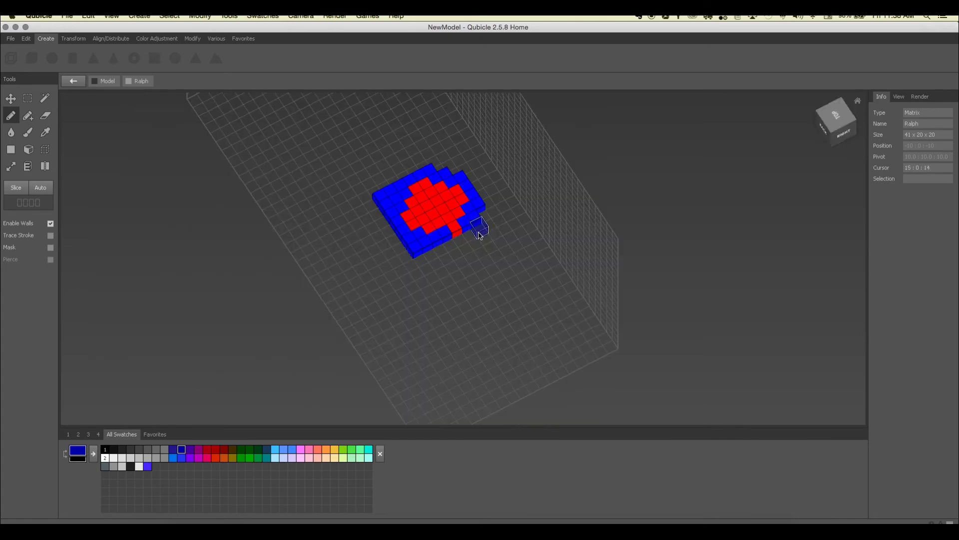
{"action": "mouse_move", "coordinate": [465, 233]}
{"action": "left_mouse_down"}
{"action": "mouse_move", "coordinate": [434, 242]}
{"action": "mouse_move", "coordinate": [439, 250]}
{"action": "left_mouse_up"}
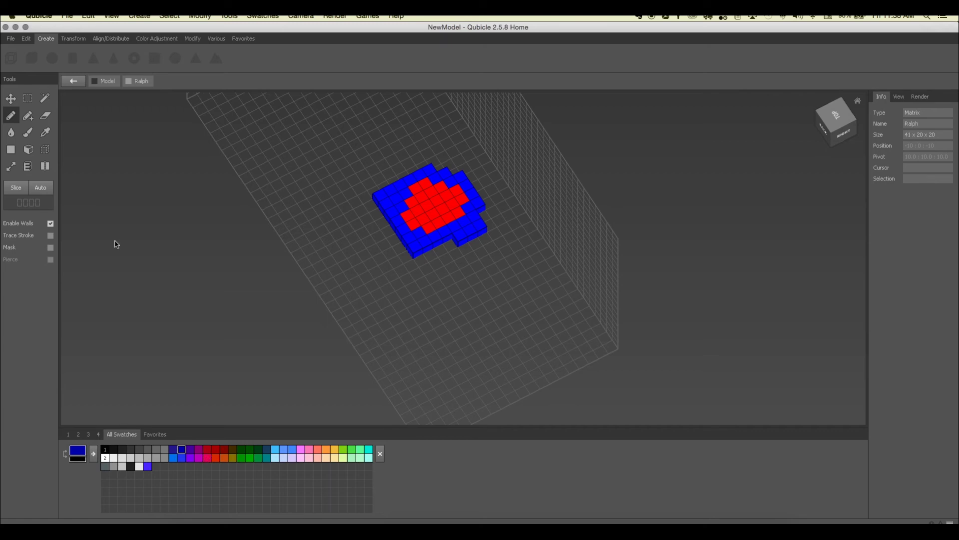
Sample the red from the floor patch with the color picker and paint a voxel at the patch's edge with the Pencil tool
{"action": "left_click", "coordinate": [46, 136]}
{"action": "left_click", "coordinate": [444, 201]}
{"action": "left_click", "coordinate": [18, 121]}
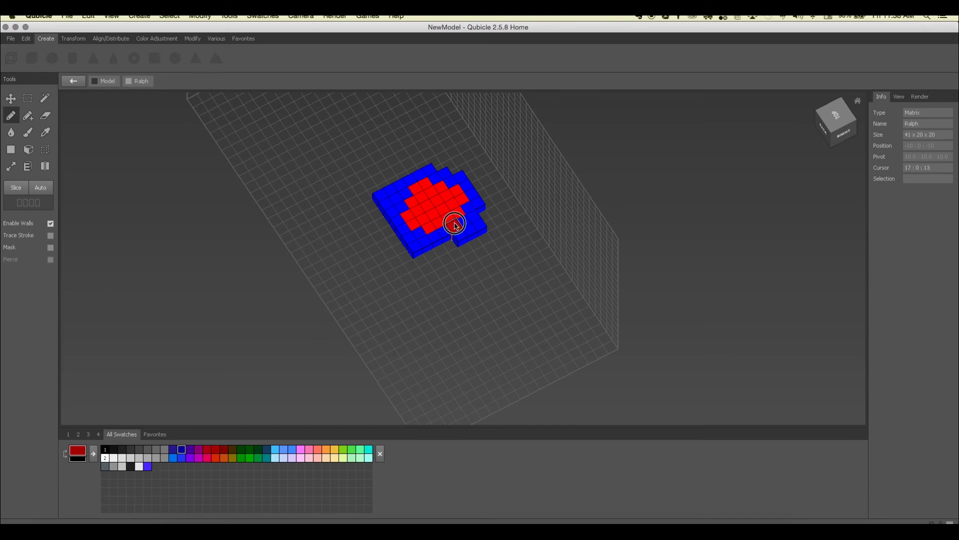
{"action": "right_click_drag", "start_coordinate": [524, 261], "coordinate": [430, 289]}
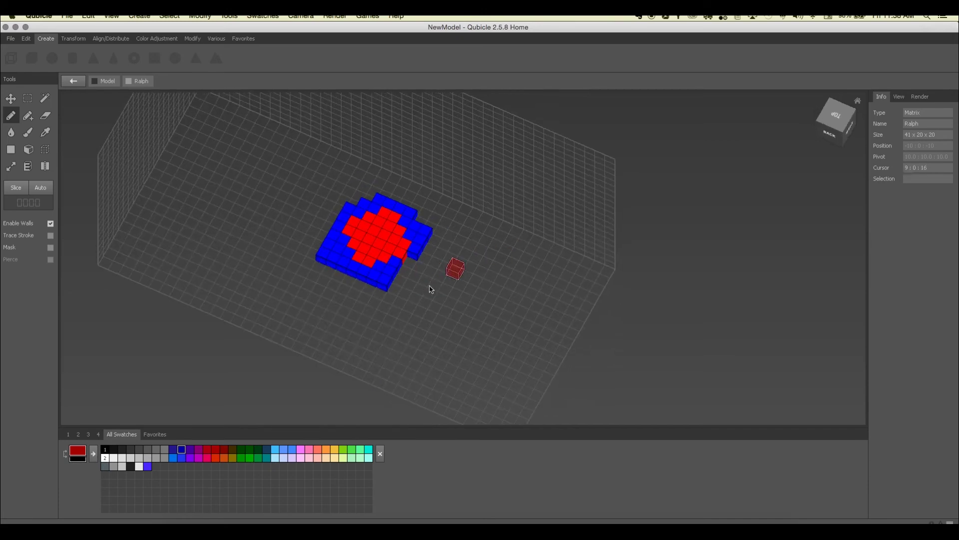
{"action": "scroll", "coordinate": [437, 275], "scroll_direction": "up", "scroll_amount": 5}
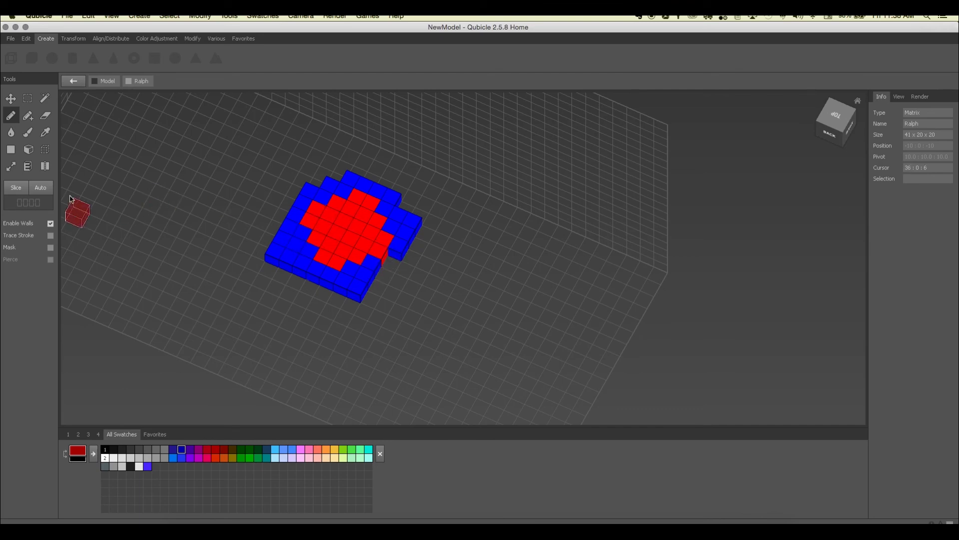
Use the Select tool with Pierce on to select the whole red and blue patch as an 8 x 1 x 8 area
{"action": "left_click", "coordinate": [45, 97]}
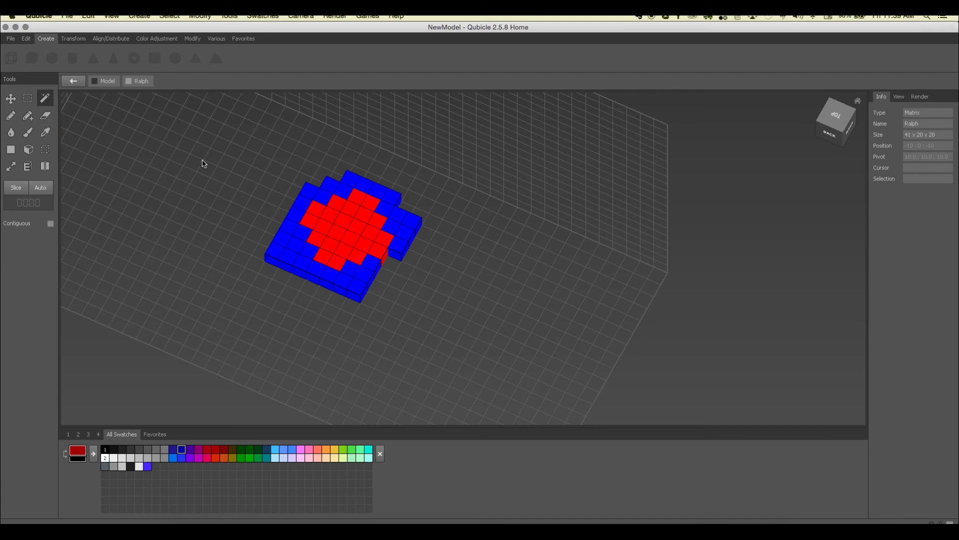
{"action": "left_click", "coordinate": [28, 98]}
{"action": "left_click_drag", "start_coordinate": [274, 159], "coordinate": [415, 281]}
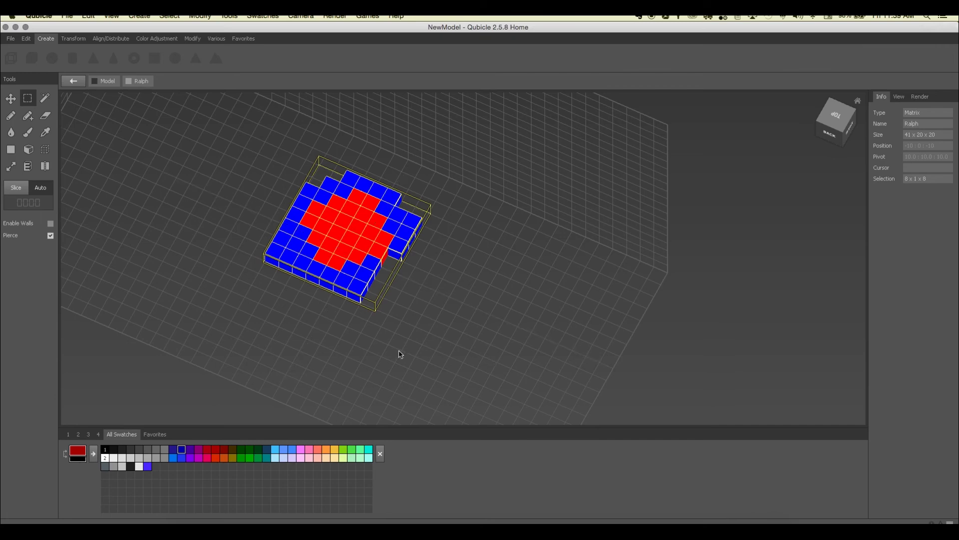
{"action": "scroll", "coordinate": [215, 262], "scroll_direction": "down", "scroll_amount": 1}
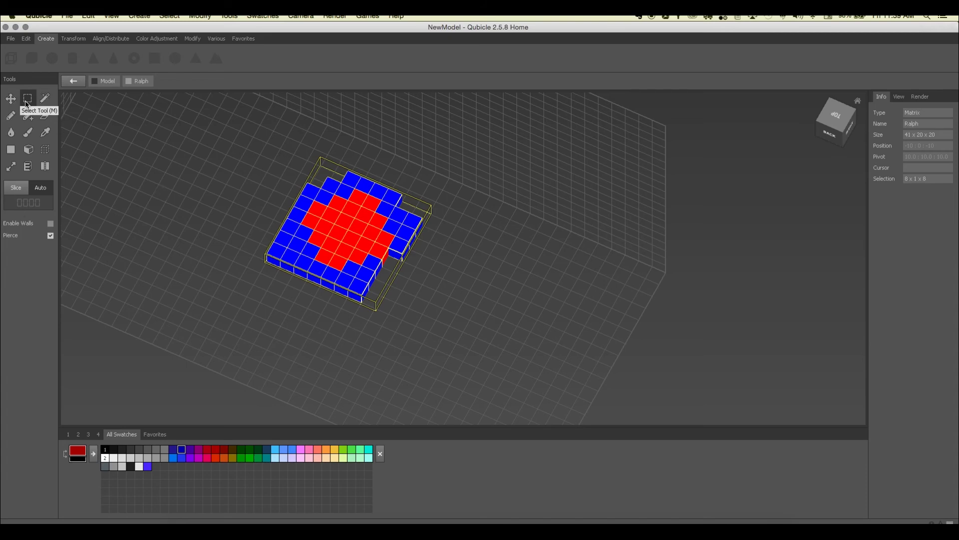
Switch to the Magic Wand tool, turn on Contiguous and clear the selection
{"action": "left_click", "coordinate": [42, 99]}
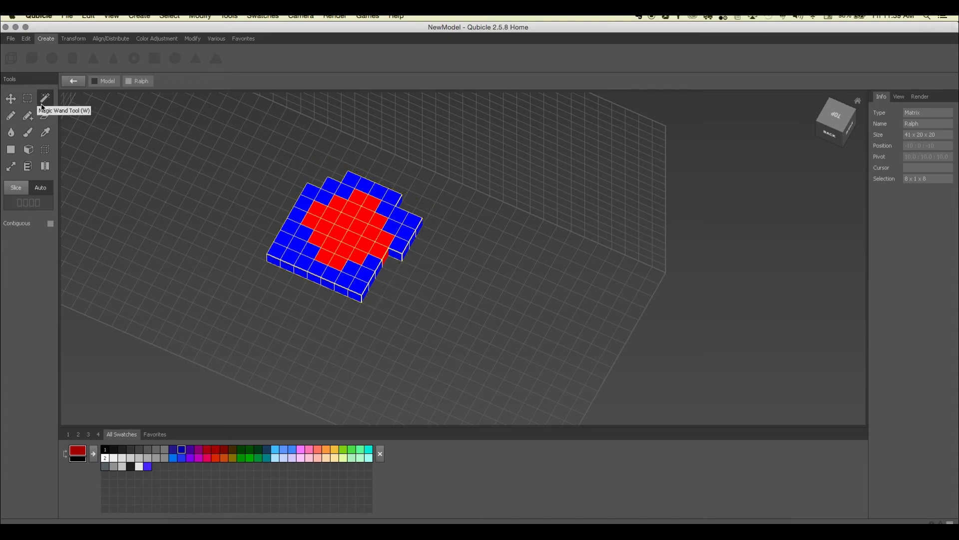
{"action": "left_click", "coordinate": [50, 225]}
{"action": "left_click", "coordinate": [273, 314]}
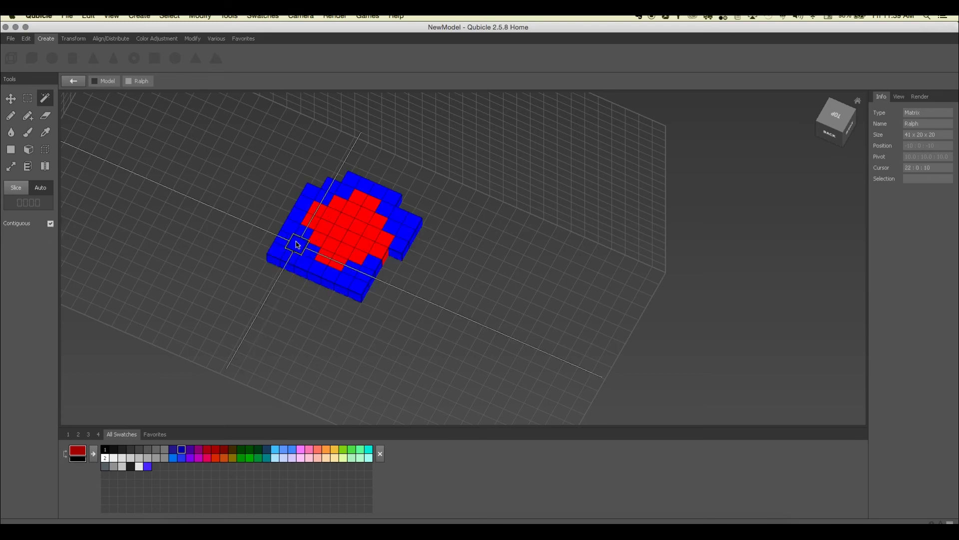
{"action": "left_click", "coordinate": [299, 351]}
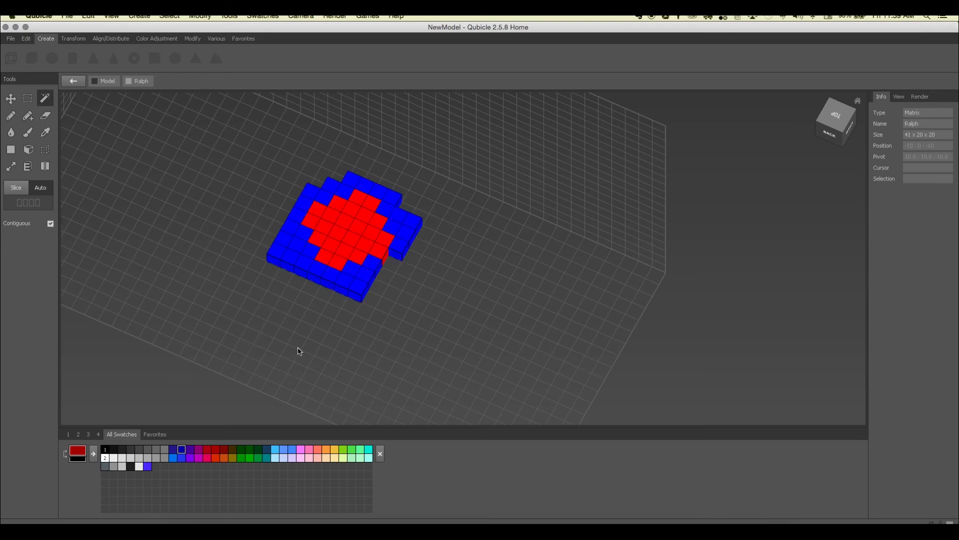
Use the Pencil tool to draw a separate small red patch and a separate small blue patch on the floor beside the first patch
{"action": "left_click", "coordinate": [10, 116]}
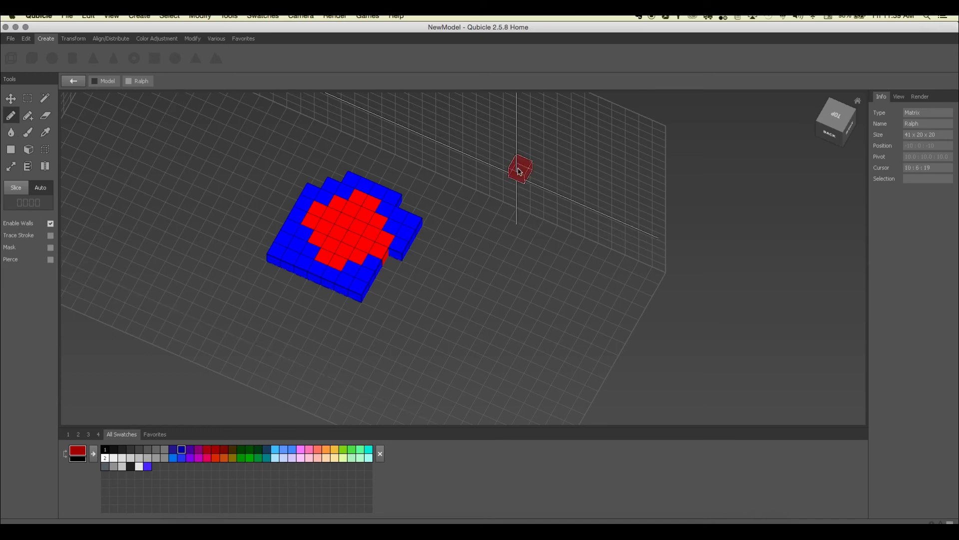
{"action": "mouse_move", "coordinate": [464, 247]}
{"action": "left_mouse_down"}
{"action": "mouse_move", "coordinate": [428, 289]}
{"action": "mouse_move", "coordinate": [472, 263]}
{"action": "mouse_move", "coordinate": [445, 280]}
{"action": "mouse_move", "coordinate": [456, 285]}
{"action": "mouse_move", "coordinate": [470, 268]}
{"action": "mouse_move", "coordinate": [450, 295]}
{"action": "left_mouse_up"}
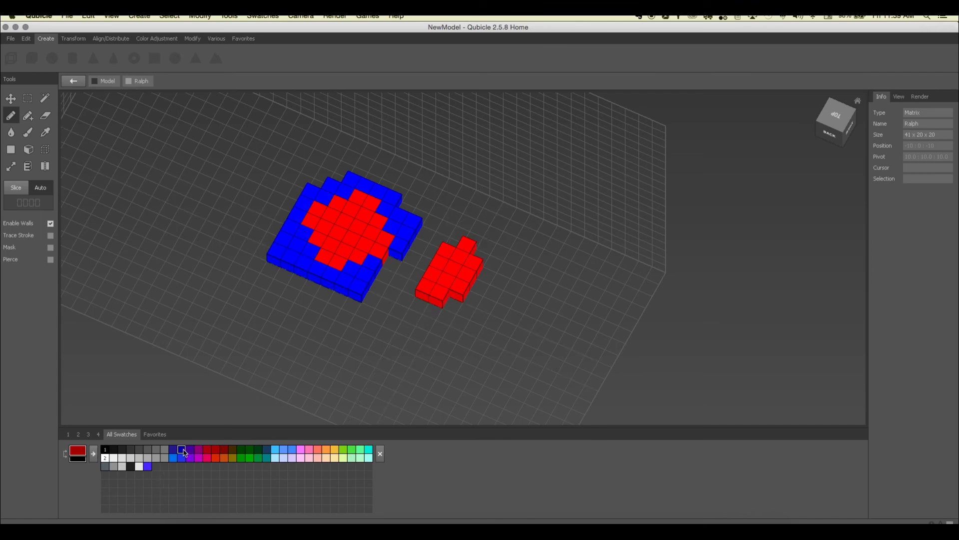
{"action": "left_click", "coordinate": [181, 449]}
{"action": "mouse_move", "coordinate": [507, 265]}
{"action": "left_mouse_down"}
{"action": "mouse_move", "coordinate": [478, 316]}
{"action": "mouse_move", "coordinate": [532, 279]}
{"action": "mouse_move", "coordinate": [499, 310]}
{"action": "mouse_move", "coordinate": [508, 313]}
{"action": "left_mouse_up"}
Select the large patch's blue border with the Magic Wand with Contiguous on, and all blue voxels with Contiguous off
{"action": "left_click", "coordinate": [45, 98]}
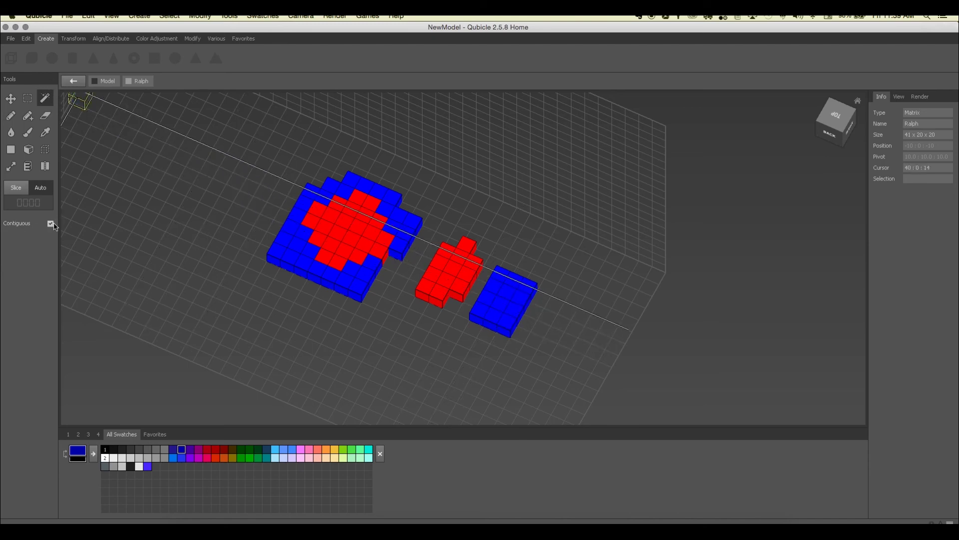
{"action": "left_click", "coordinate": [278, 246]}
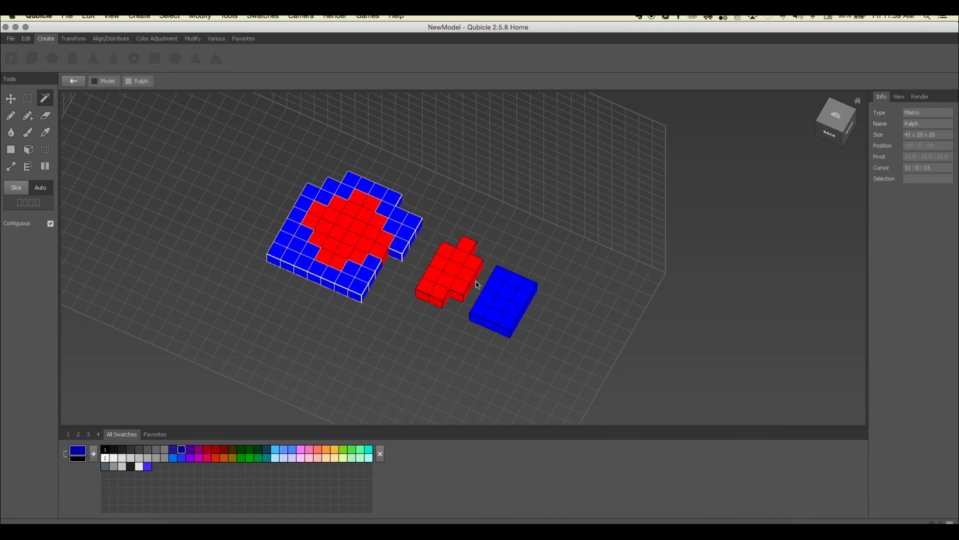
{"action": "left_click", "coordinate": [51, 223]}
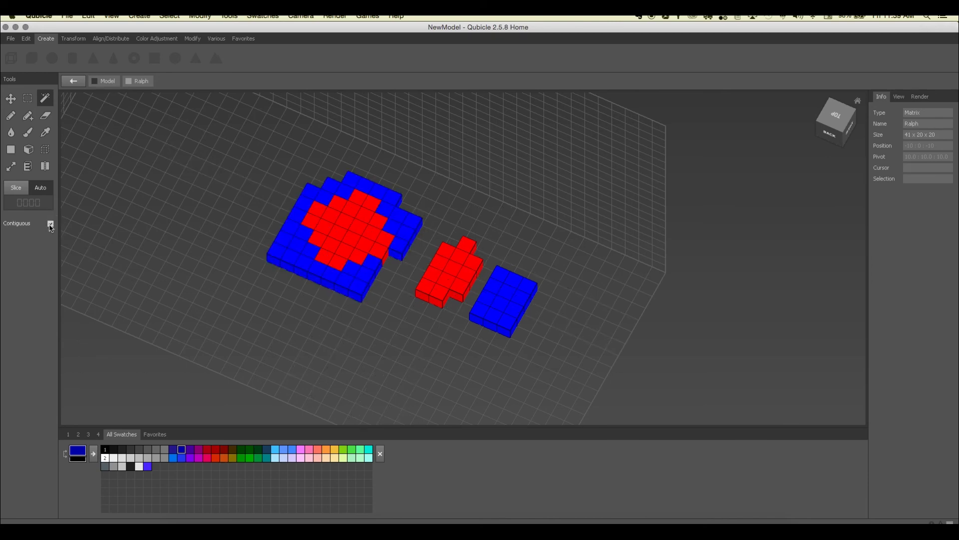
{"action": "left_click", "coordinate": [274, 250]}
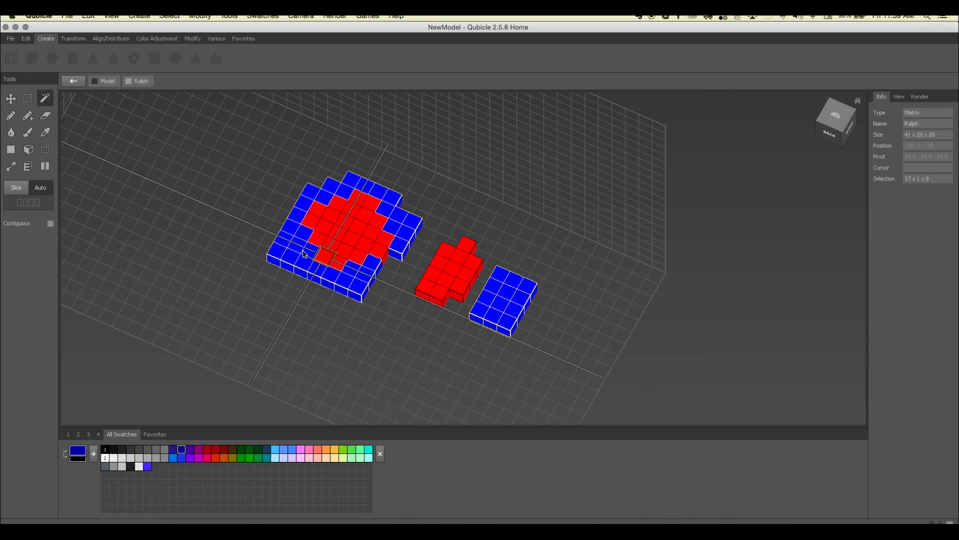
Select all red voxels across both patches with the Magic Wand while Contiguous is off
{"action": "left_click", "coordinate": [383, 228]}
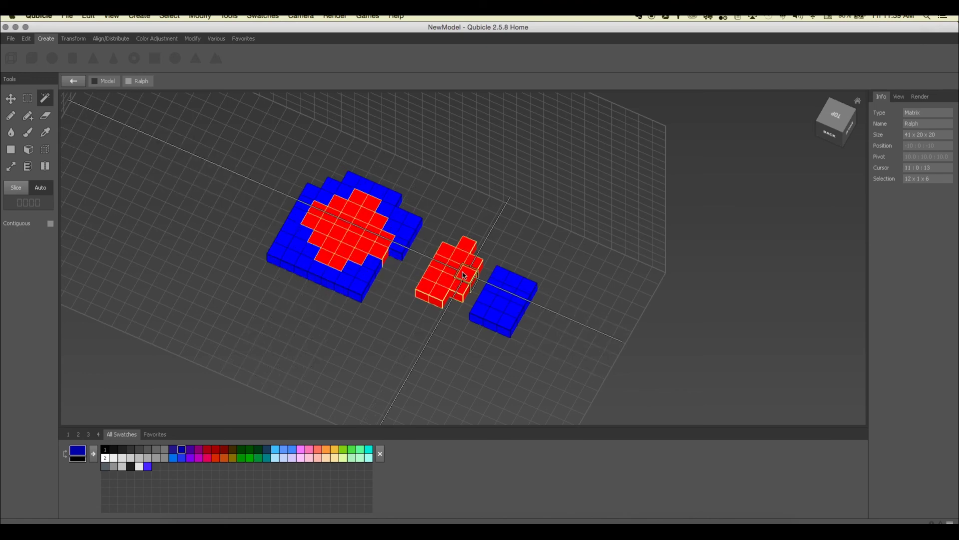
{"action": "left_click", "coordinate": [50, 224]}
{"action": "left_click", "coordinate": [400, 247]}
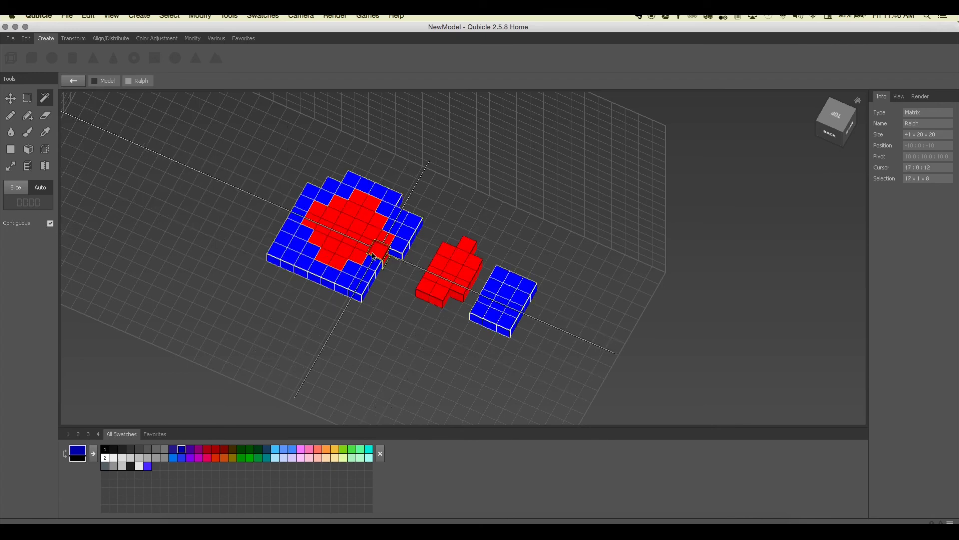
{"action": "left_click", "coordinate": [50, 224]}
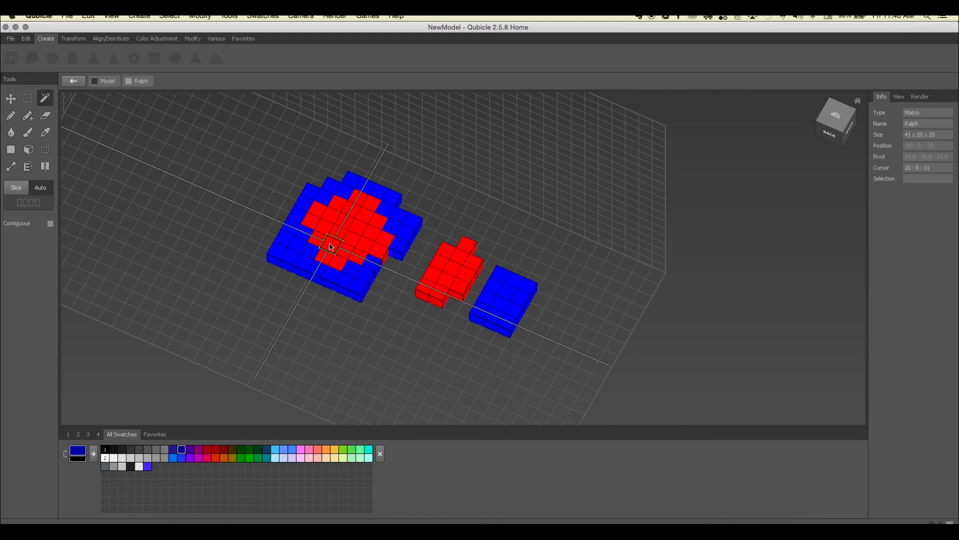
{"action": "left_click", "coordinate": [332, 209]}
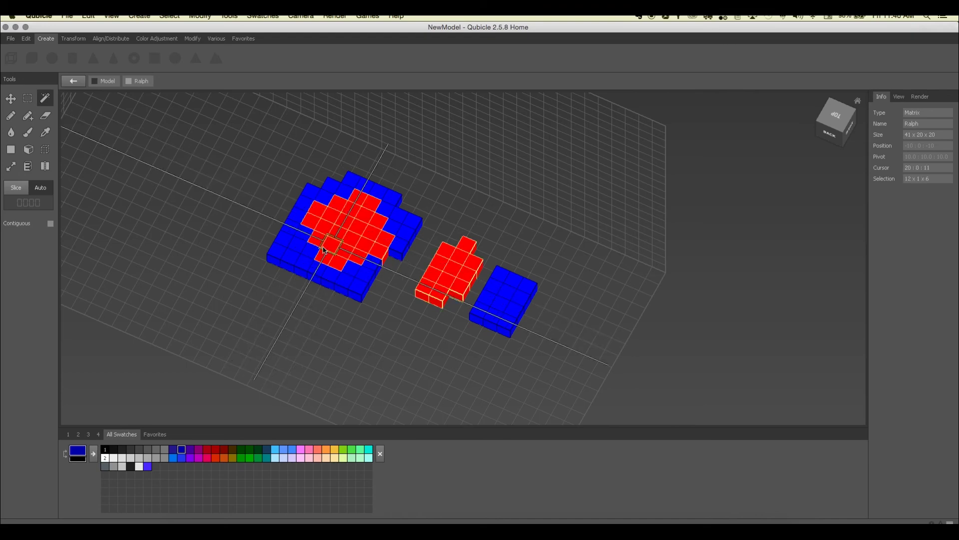
Turn Contiguous back on and select only the large patch's red center with the Magic Wand
{"action": "left_click", "coordinate": [85, 234]}
{"action": "left_click", "coordinate": [50, 223]}
{"action": "left_click", "coordinate": [332, 223]}
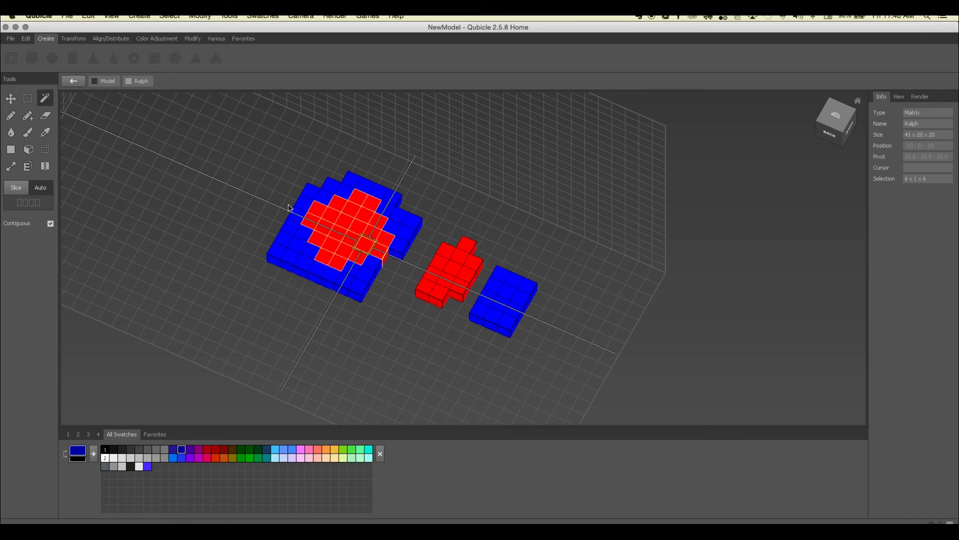
{"action": "left_click", "coordinate": [28, 166]}
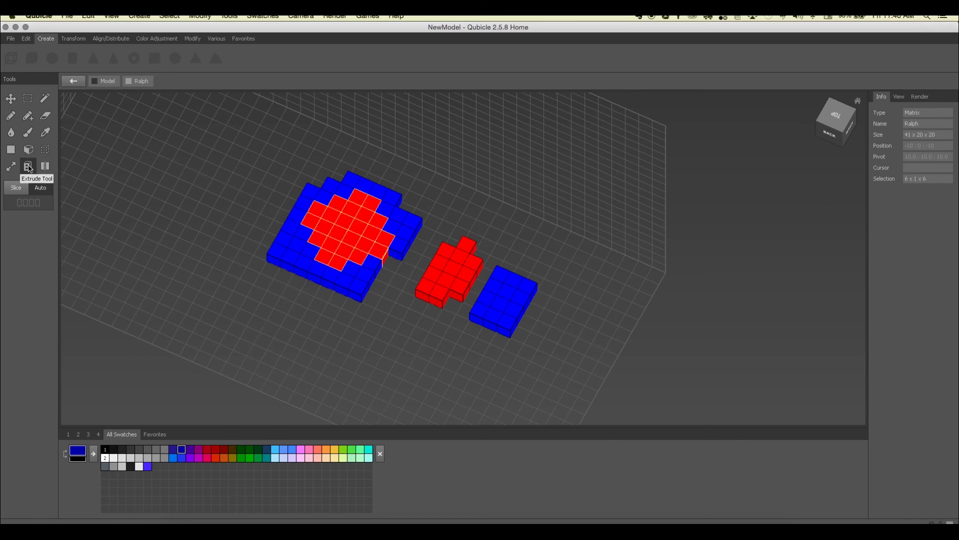
{"action": "left_click_drag", "start_coordinate": [343, 230], "coordinate": [315, 201]}
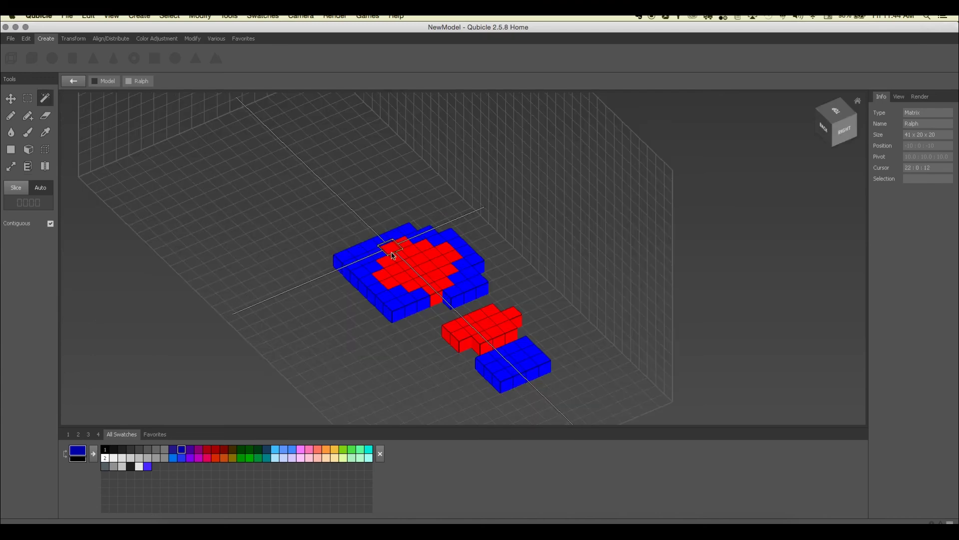
{"action": "left_click", "coordinate": [393, 256]}
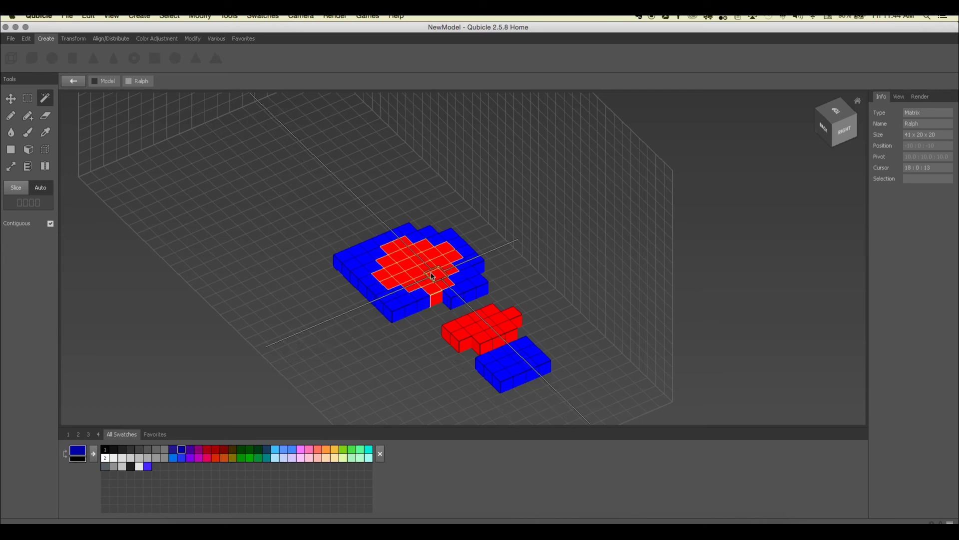
Extrude the selected red center into a column 6 voxels high with the Extrude tool, and undo the extrusion
{"action": "left_click", "coordinate": [26, 167]}
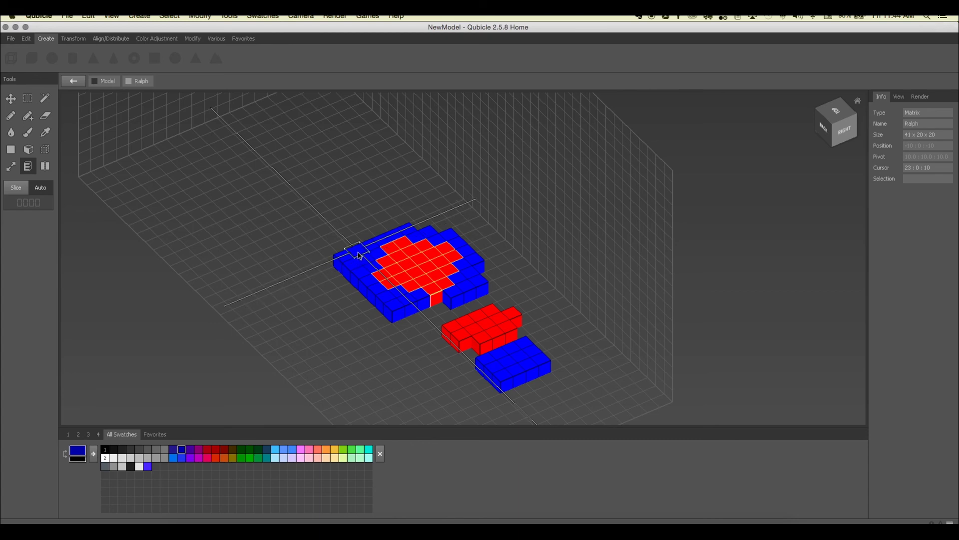
{"action": "left_click_drag", "start_coordinate": [359, 255], "coordinate": [468, 272]}
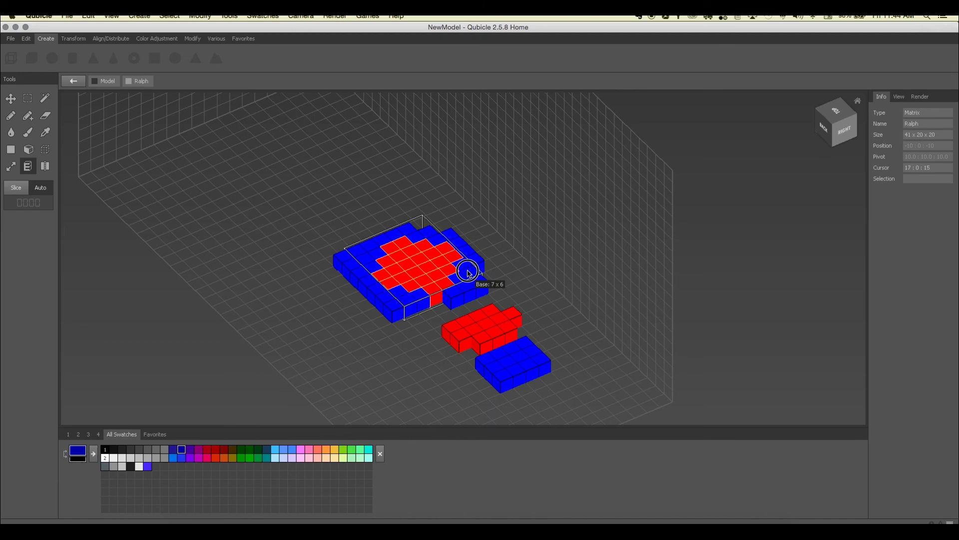
{"action": "left_click_drag", "start_coordinate": [468, 273], "coordinate": [469, 272]}
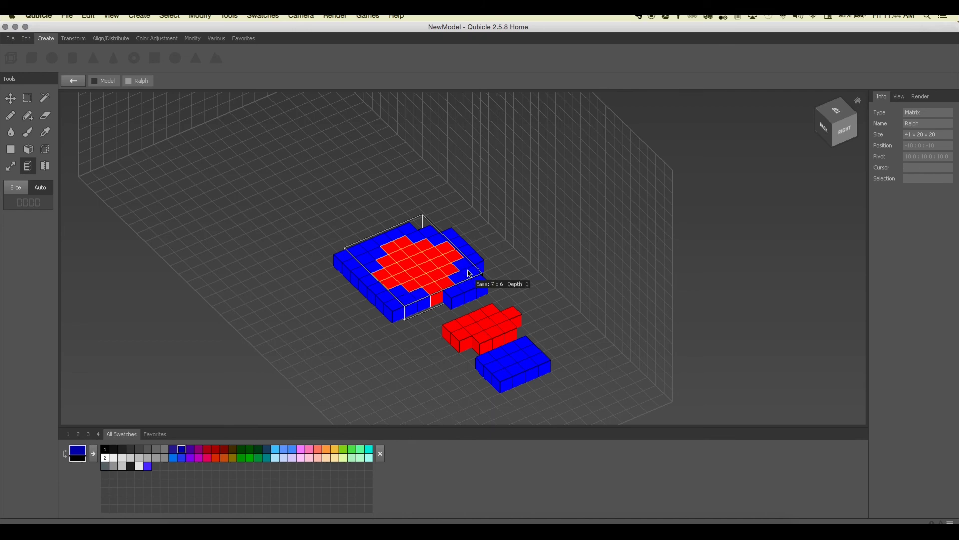
{"action": "left_click", "coordinate": [490, 195]}
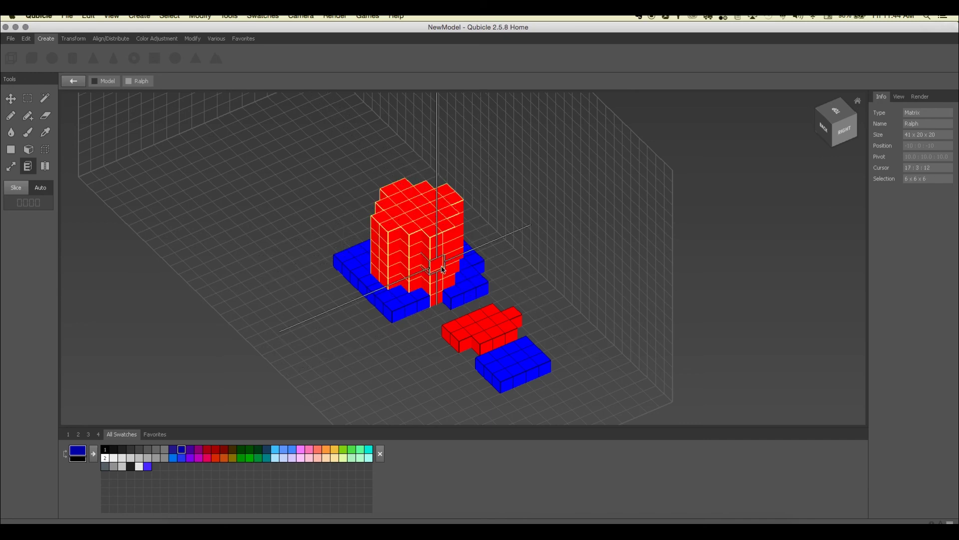
{"action": "key", "text": "super+z"}
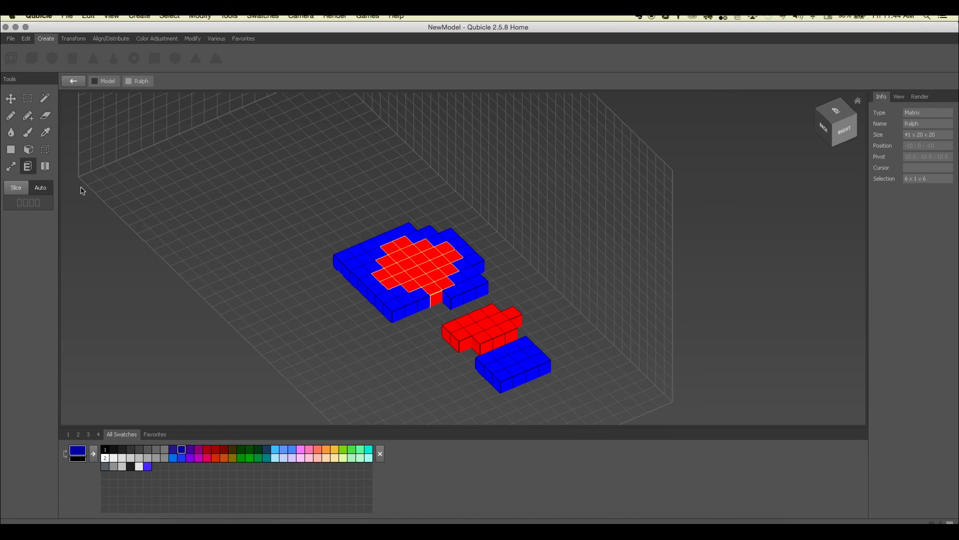
Extrude the whole red and blue patch to 13 voxels high from a 9 x 11 base, and undo the extrusion
{"action": "left_click", "coordinate": [45, 98]}
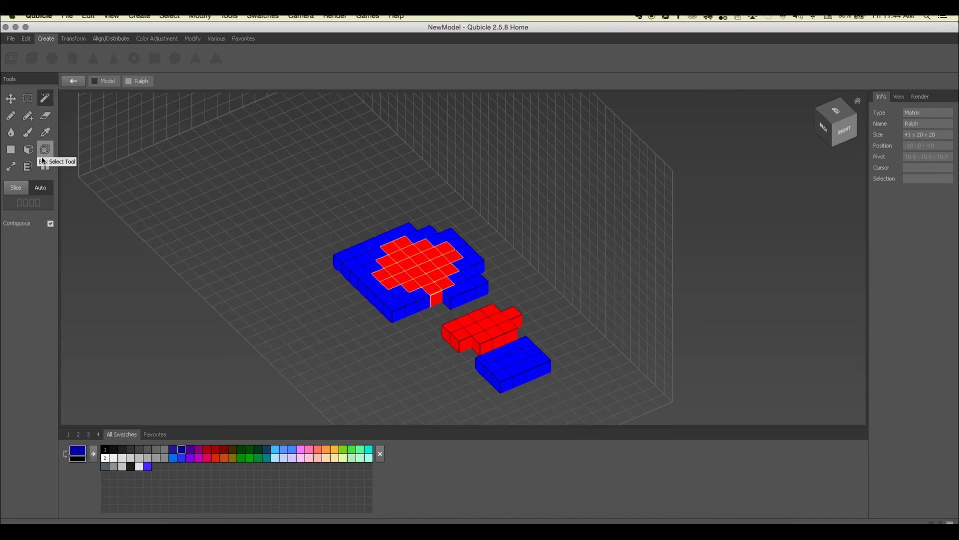
{"action": "left_click", "coordinate": [27, 165]}
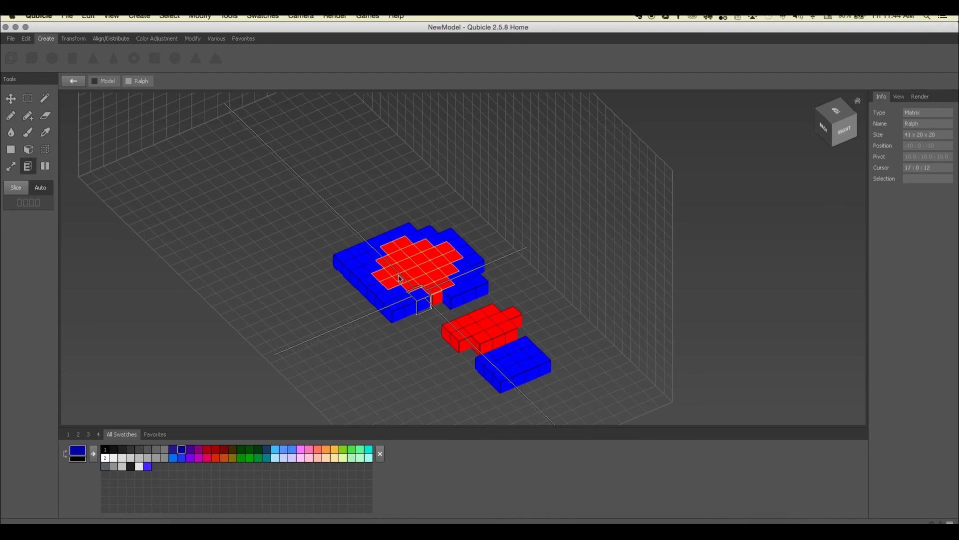
{"action": "left_click_drag", "start_coordinate": [354, 264], "coordinate": [523, 272]}
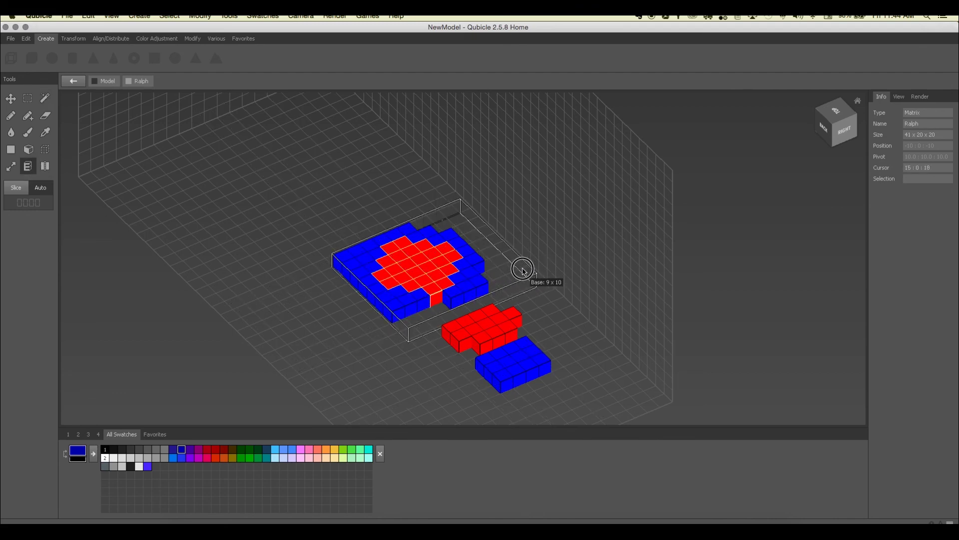
{"action": "mouse_move", "coordinate": [523, 271]}
{"action": "left_mouse_down"}
{"action": "mouse_move", "coordinate": [480, 287]}
{"action": "mouse_move", "coordinate": [535, 268]}
{"action": "left_mouse_up"}
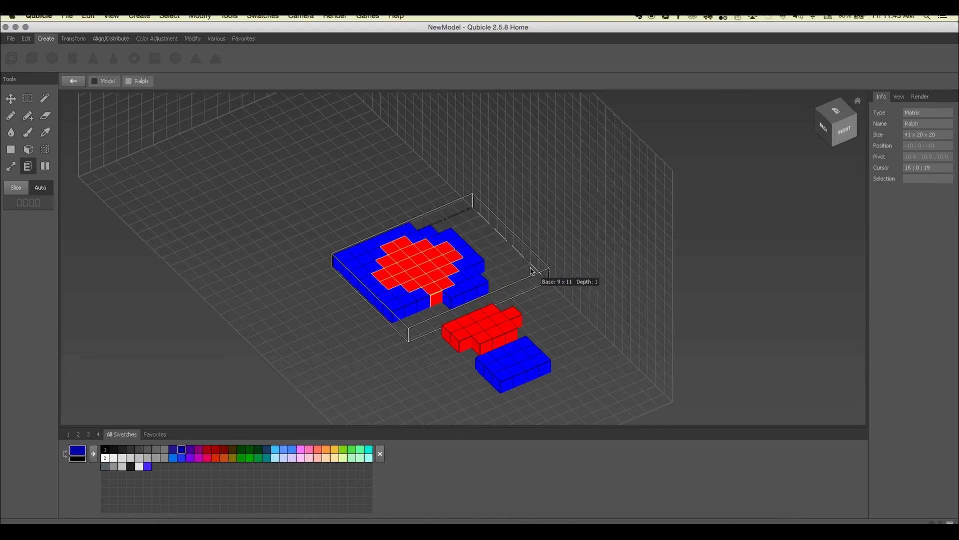
{"action": "left_click", "coordinate": [535, 122]}
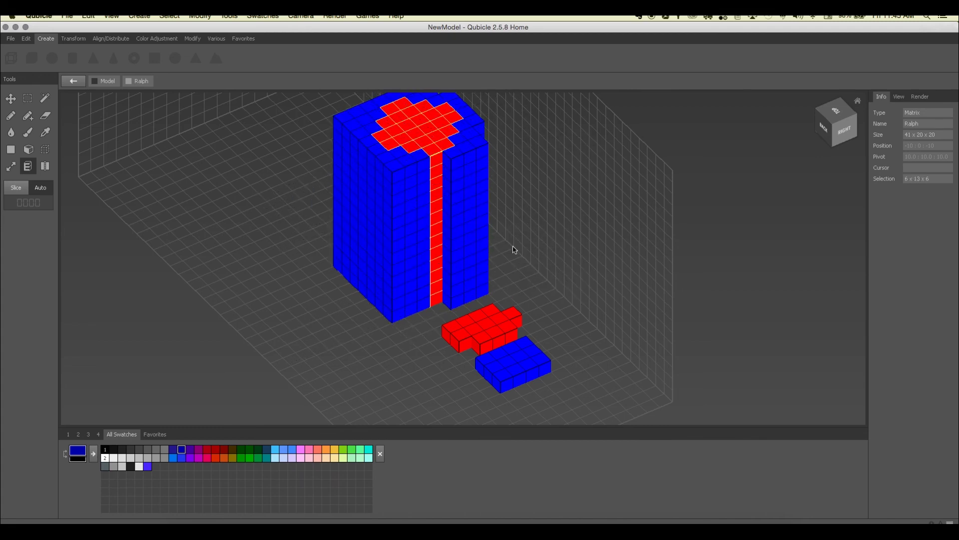
{"action": "key", "text": "super+z"}
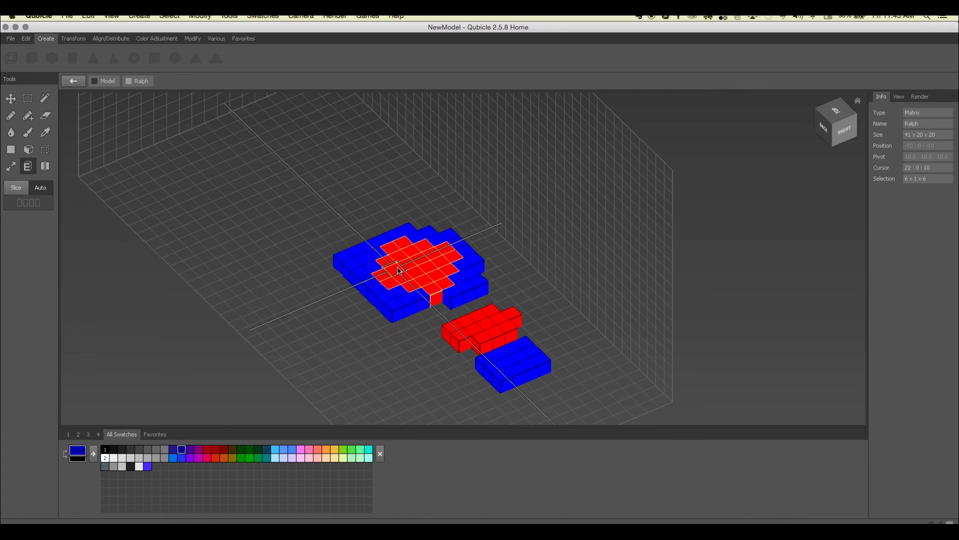
Extrude a smaller area over the large patch's center upward twice, undoing each extrusion
{"action": "left_click_drag", "start_coordinate": [367, 260], "coordinate": [469, 271]}
{"action": "left_click", "coordinate": [461, 208]}
{"action": "key", "text": "super+z"}
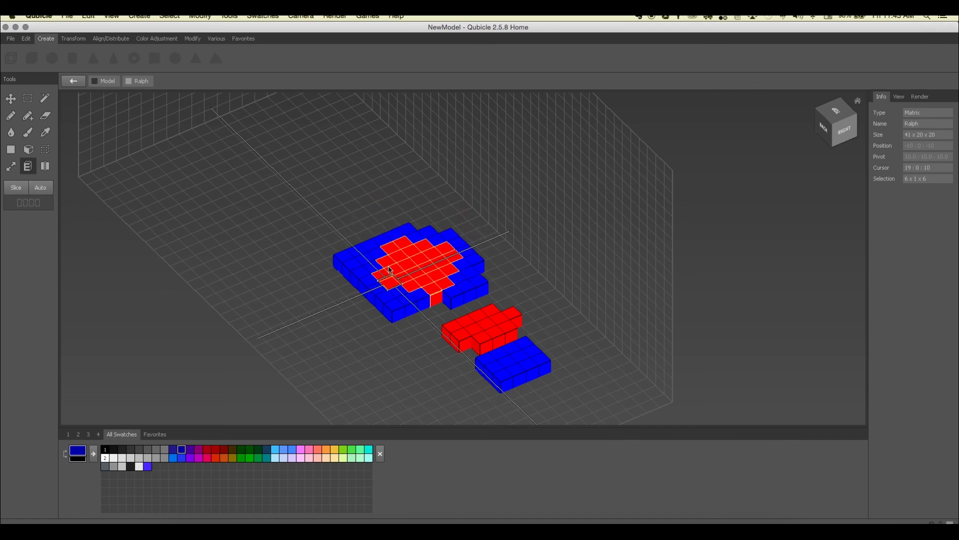
{"action": "left_click_drag", "start_coordinate": [367, 256], "coordinate": [475, 276]}
{"action": "key", "text": "Escape"}
{"action": "left_click_drag", "start_coordinate": [375, 257], "coordinate": [476, 277]}
{"action": "left_click", "coordinate": [445, 164]}
{"action": "key", "text": "super+z"}
Extrude the whole red and blue patch to 8 voxels high from a 10 x 11 base, and undo the extrusion
{"action": "left_click_drag", "start_coordinate": [336, 256], "coordinate": [539, 272]}
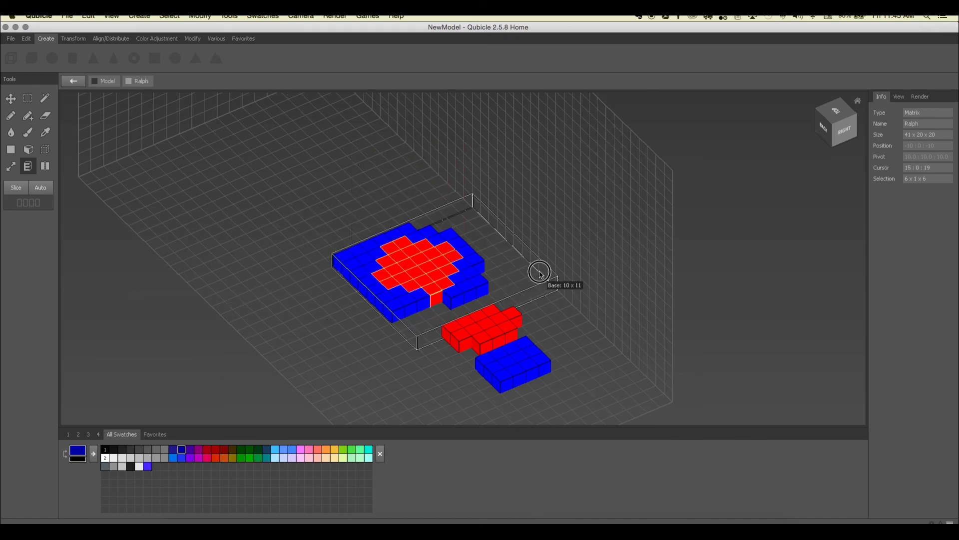
{"action": "left_click", "coordinate": [495, 191]}
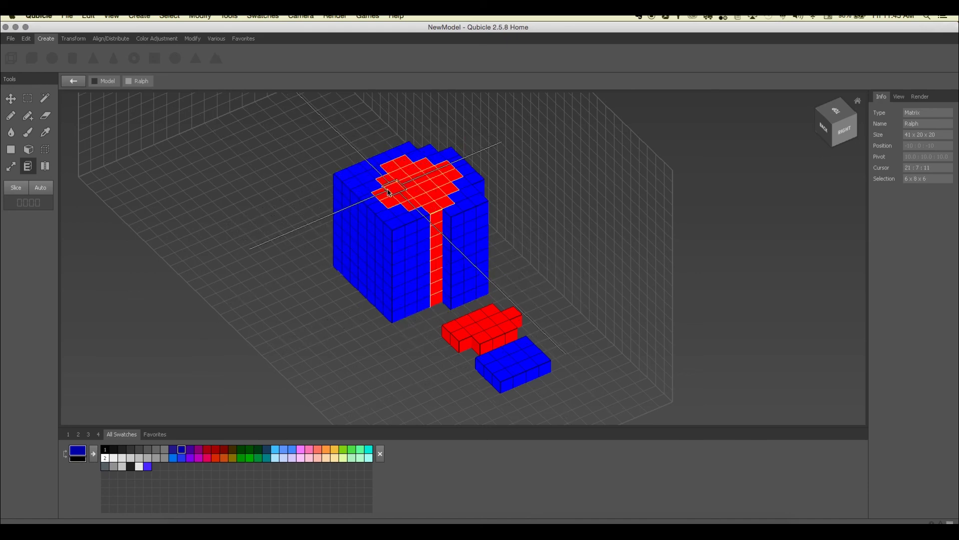
{"action": "key", "text": "super+z"}
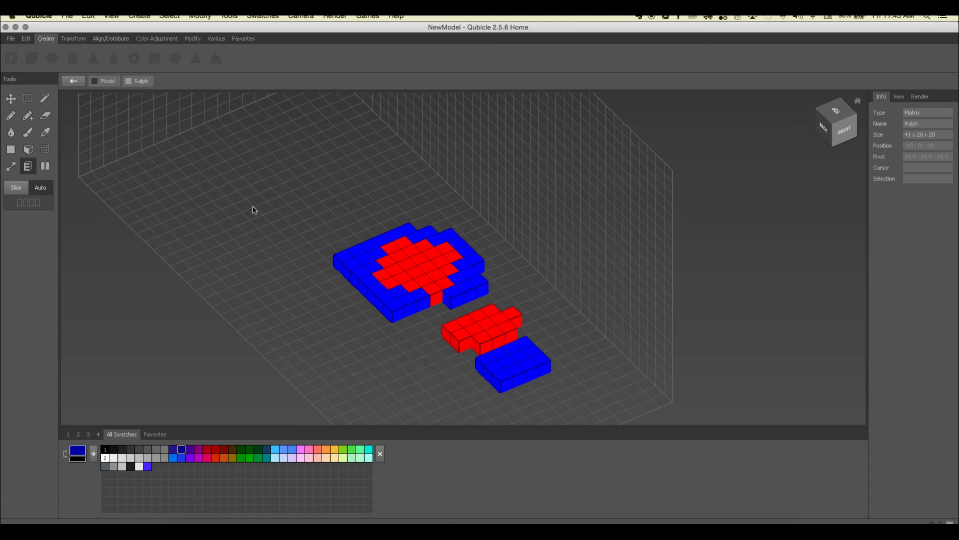
Select all voxels and raise them about 12 voxels above the floor with the Move tool, undoing the last sideways shift
{"action": "right_click_drag", "start_coordinate": [531, 275], "coordinate": [437, 299]}
{"action": "key", "text": "ctrl+a"}
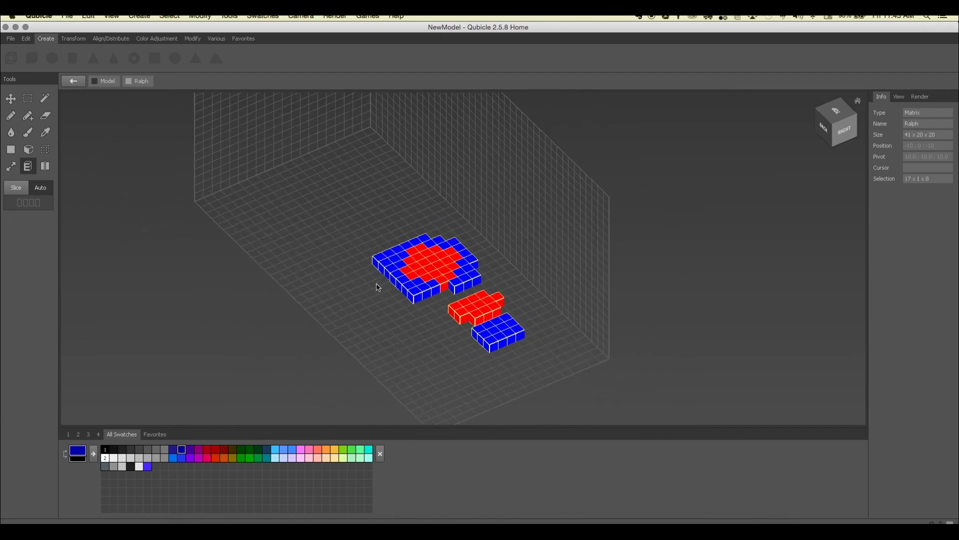
{"action": "left_click", "coordinate": [11, 98]}
{"action": "left_click_drag", "start_coordinate": [456, 241], "coordinate": [403, 145]}
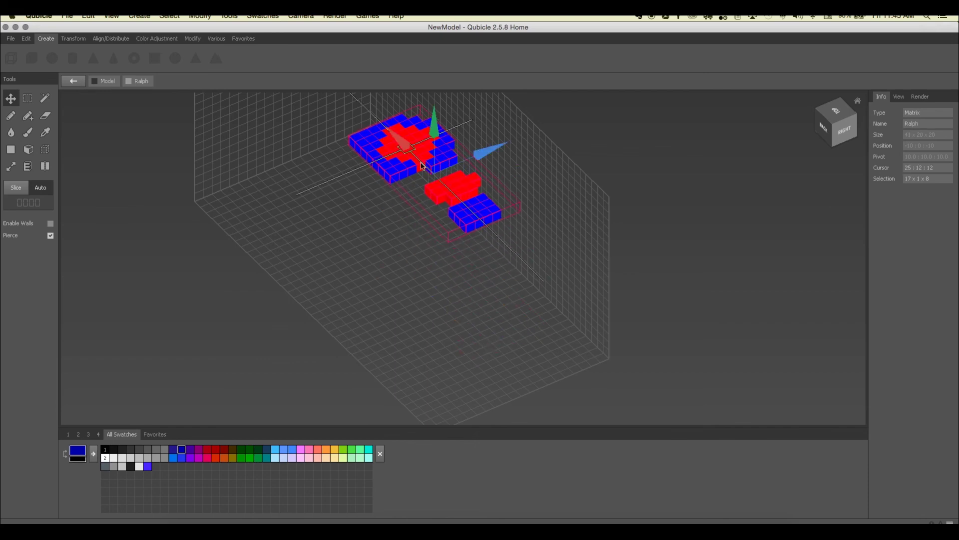
{"action": "key", "text": "ctrl+z"}
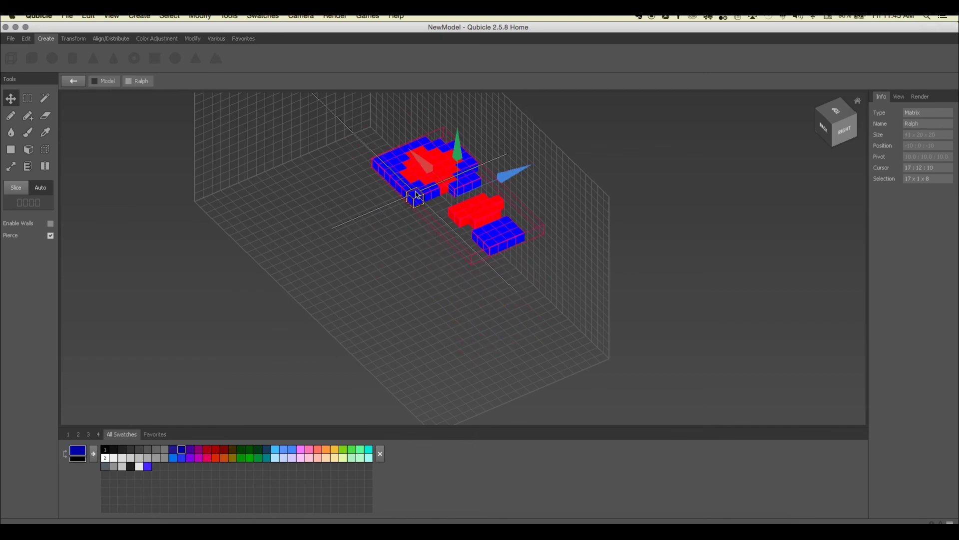
Select the raised large patch's red center with the contiguous Magic Wand and move it straight down out of the blue border
{"action": "left_click", "coordinate": [45, 103]}
{"action": "left_click", "coordinate": [323, 205]}
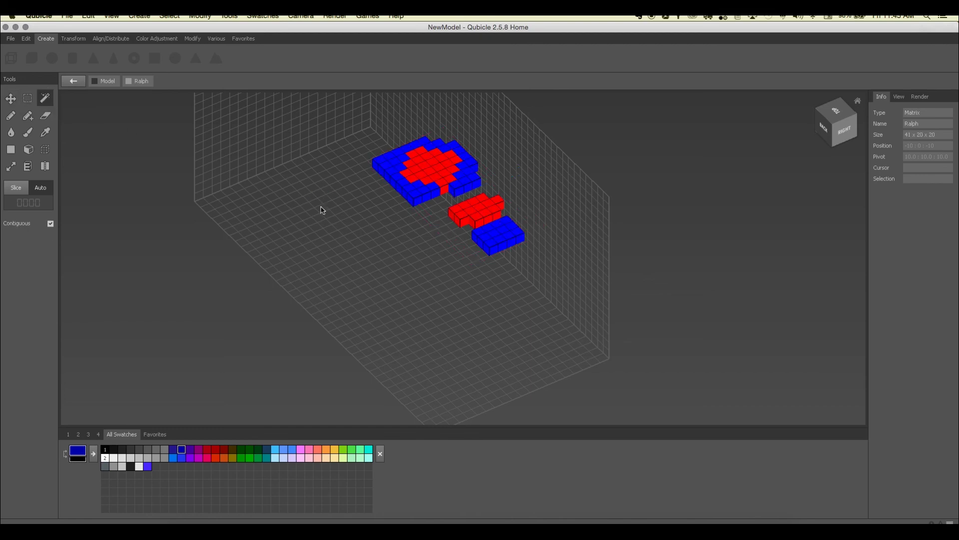
{"action": "left_click", "coordinate": [430, 163]}
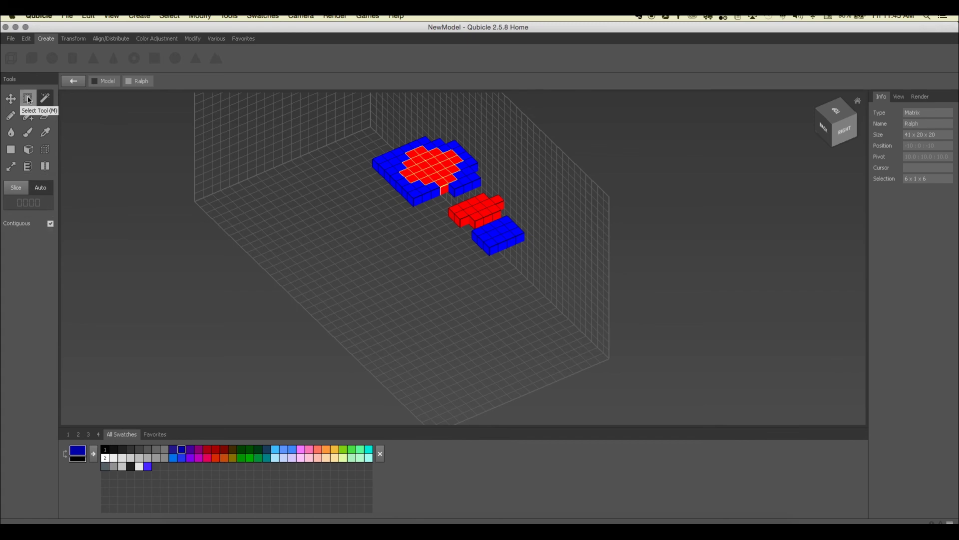
{"action": "left_click", "coordinate": [10, 98]}
{"action": "left_click_drag", "start_coordinate": [430, 175], "coordinate": [434, 259]}
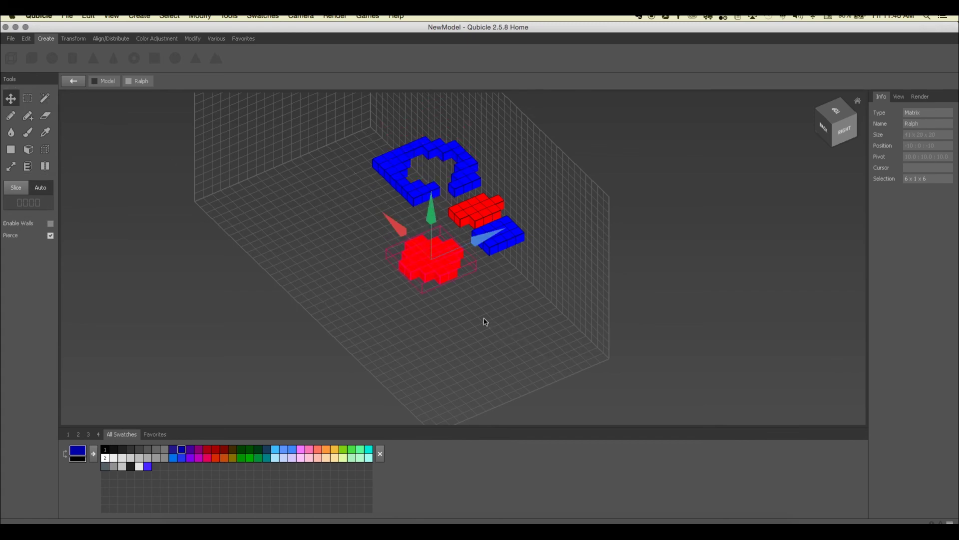
Return to the model level and remove the matrix from the scene
{"action": "left_click", "coordinate": [74, 81]}
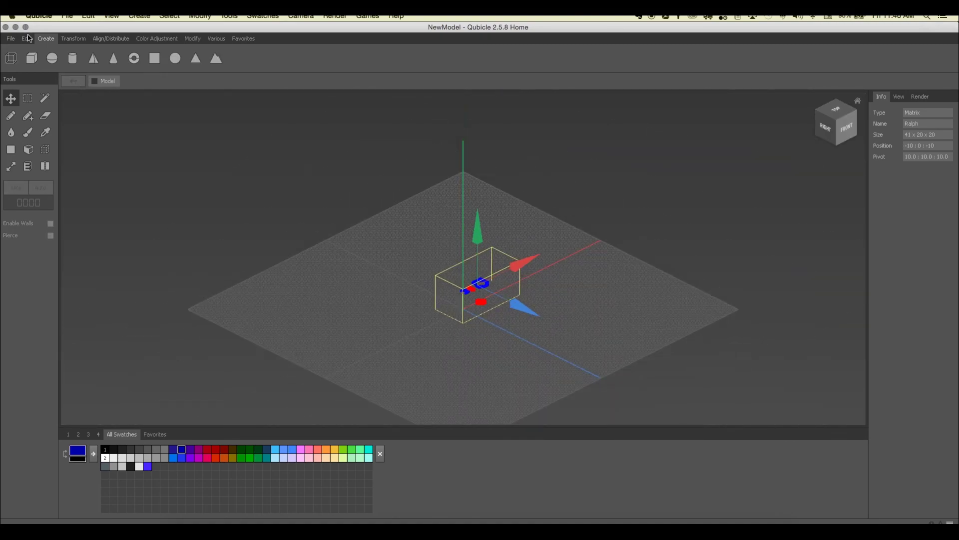
{"action": "left_click", "coordinate": [422, 266]}
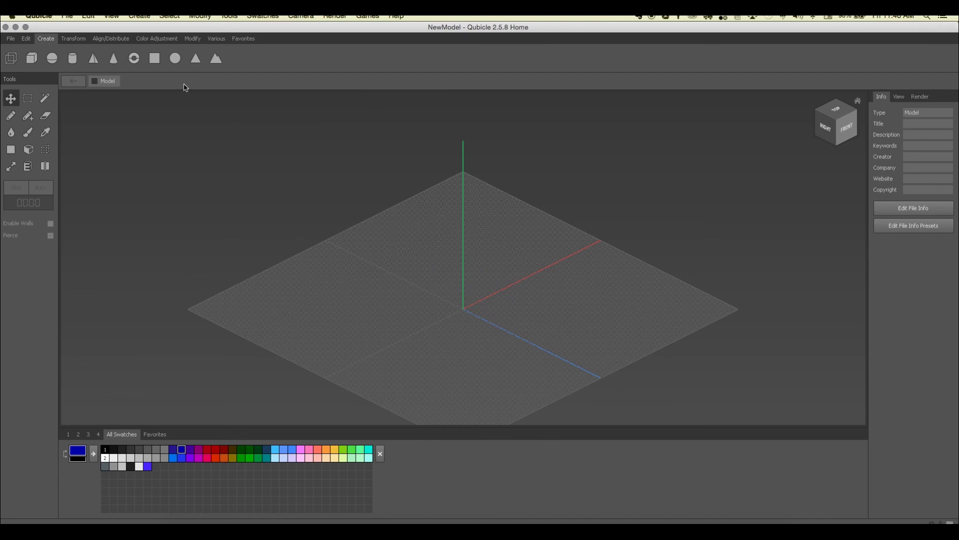
{"action": "left_click", "coordinate": [70, 59]}
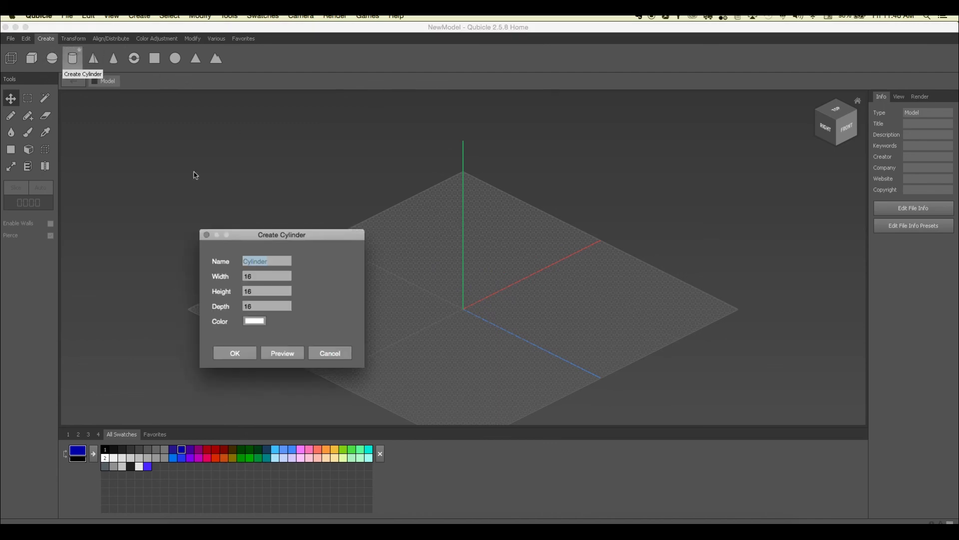
{"action": "left_click", "coordinate": [243, 354]}
{"action": "key", "text": "super+z"}
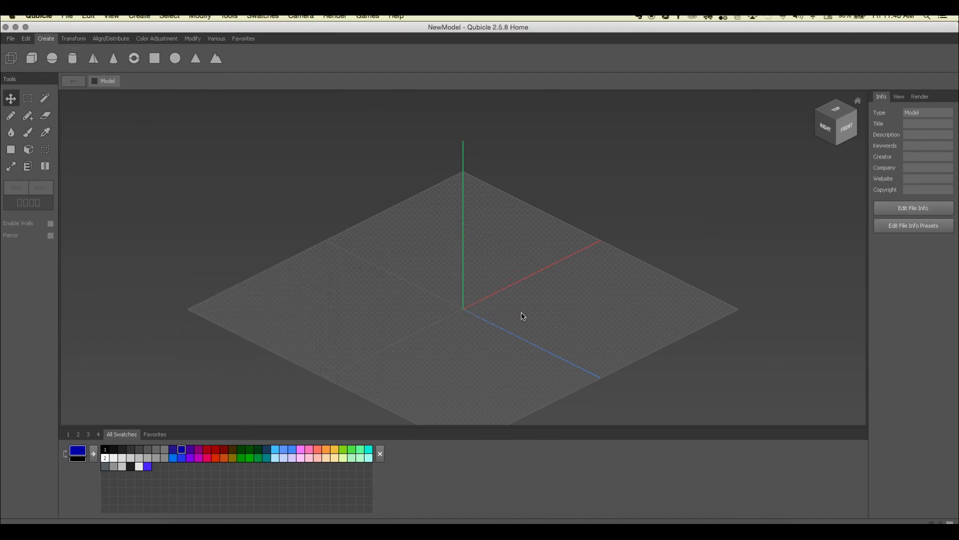
Create a 16 x 16 x 16 cylinder coloured red (BA1C1C)
{"action": "left_click", "coordinate": [80, 59]}
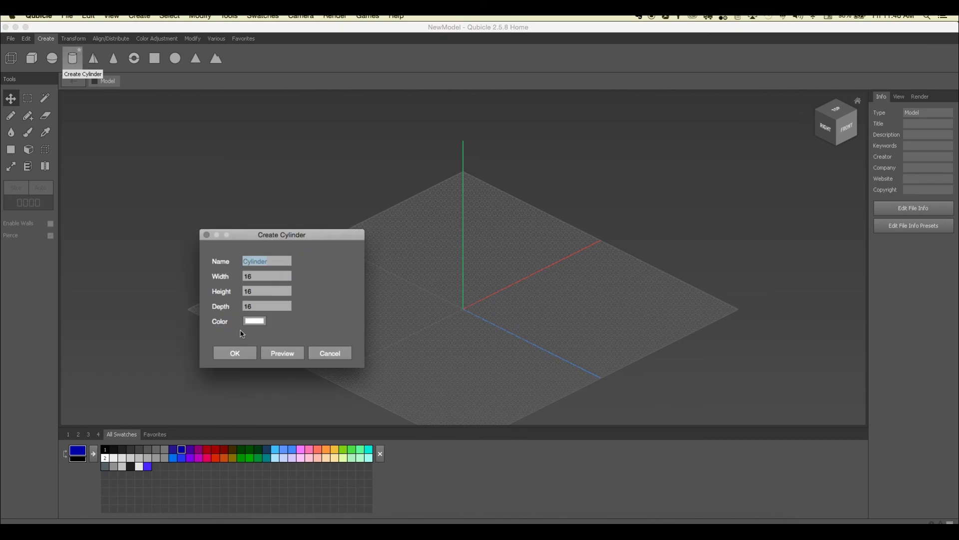
{"action": "left_click", "coordinate": [253, 321]}
{"action": "left_click", "coordinate": [175, 422]}
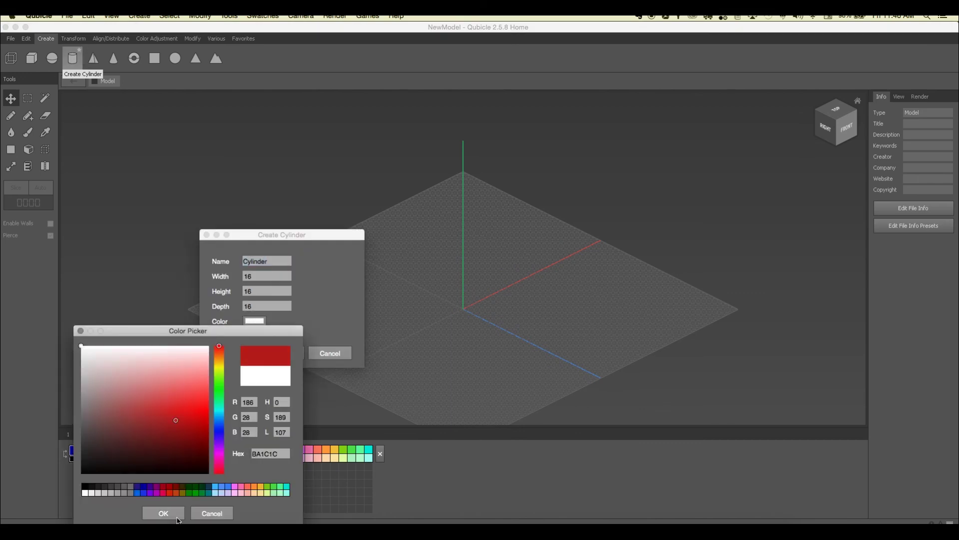
{"action": "left_click", "coordinate": [161, 513]}
{"action": "left_click", "coordinate": [245, 356]}
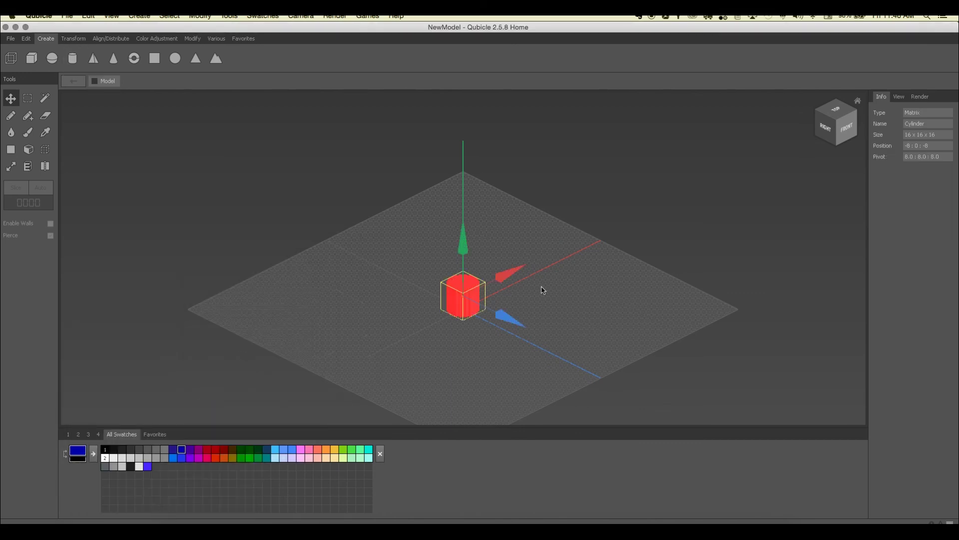
Slice the cylinder from the front into layers 3, 8 and 5 voxels high, and split the top layer 7/9 and the middle one 12/4
{"action": "double_click", "coordinate": [457, 293]}
{"action": "left_click", "coordinate": [45, 166]}
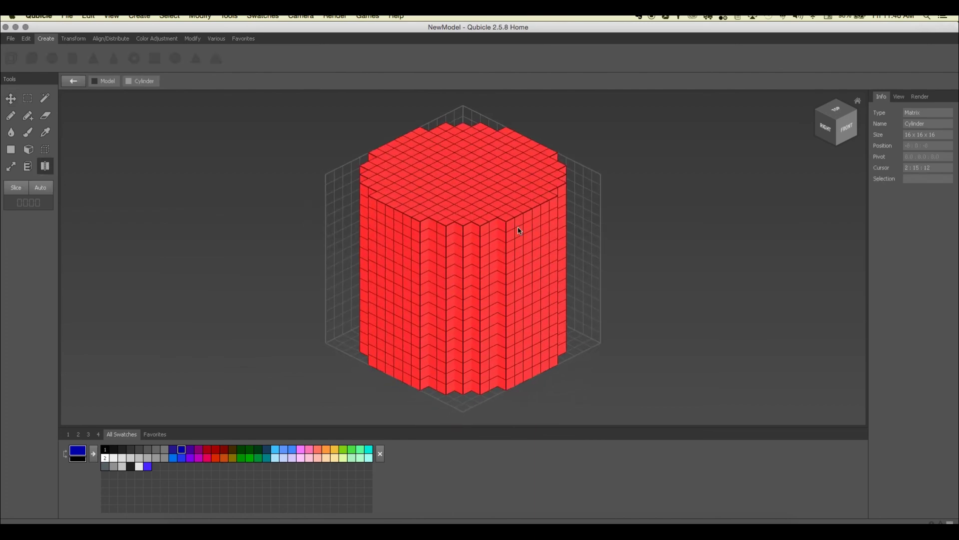
{"action": "left_click", "coordinate": [73, 81]}
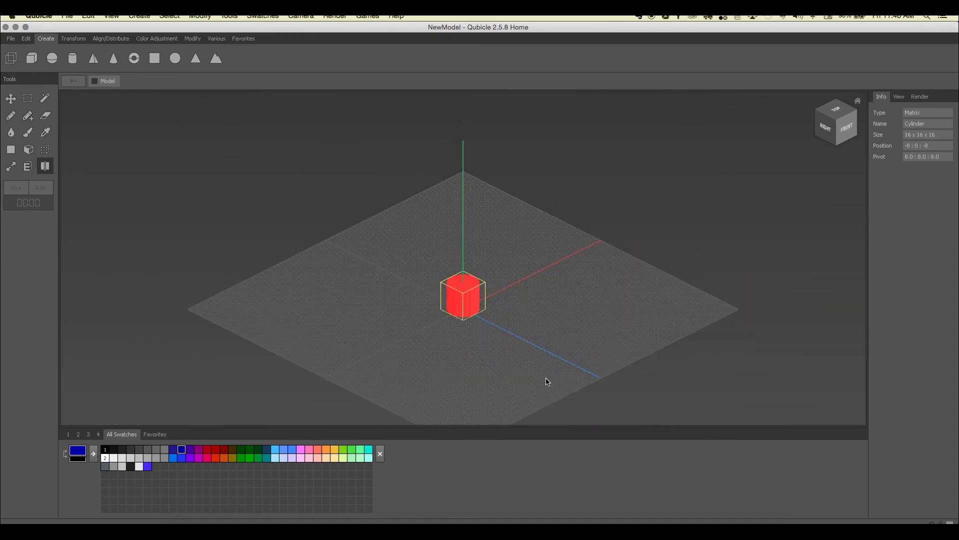
{"action": "left_click", "coordinate": [846, 128]}
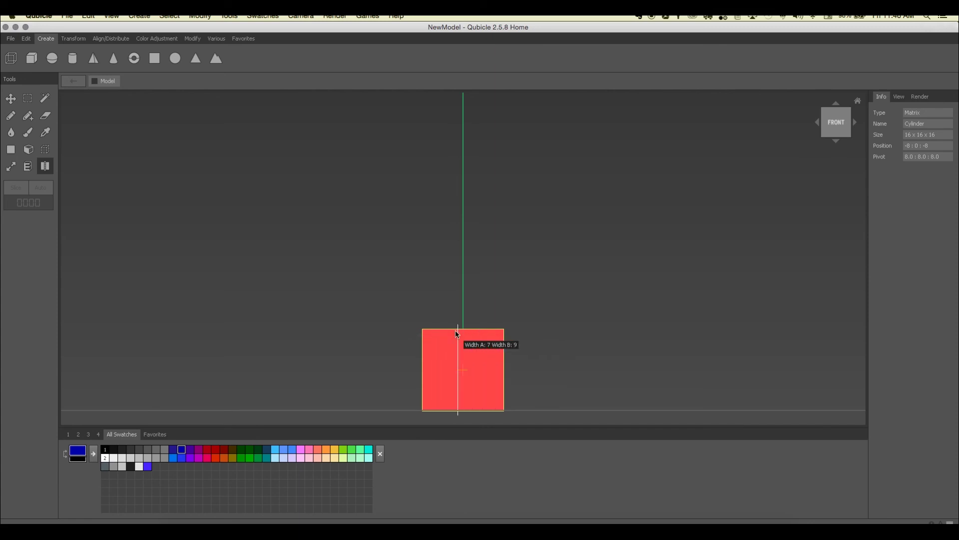
{"action": "left_click", "coordinate": [505, 352]}
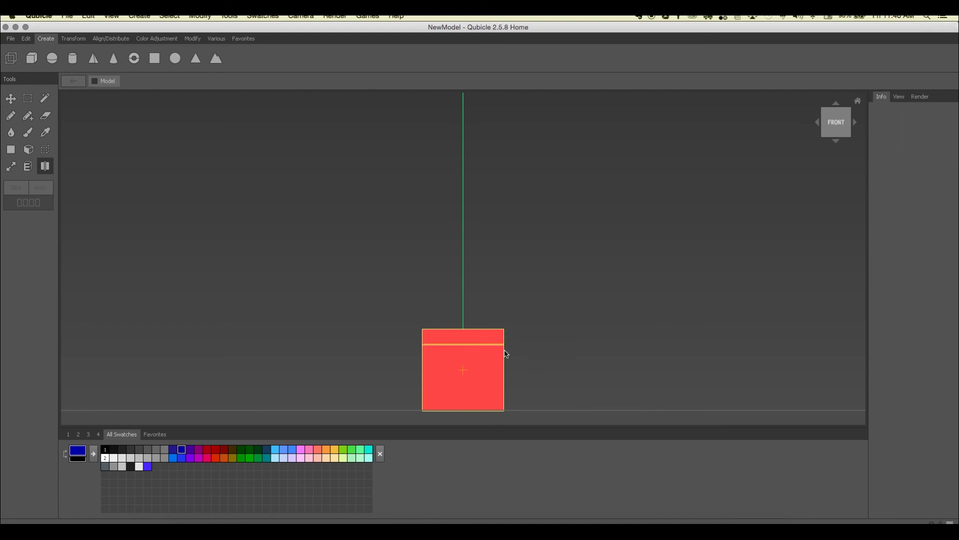
{"action": "left_click", "coordinate": [505, 386]}
{"action": "left_click", "coordinate": [457, 332]}
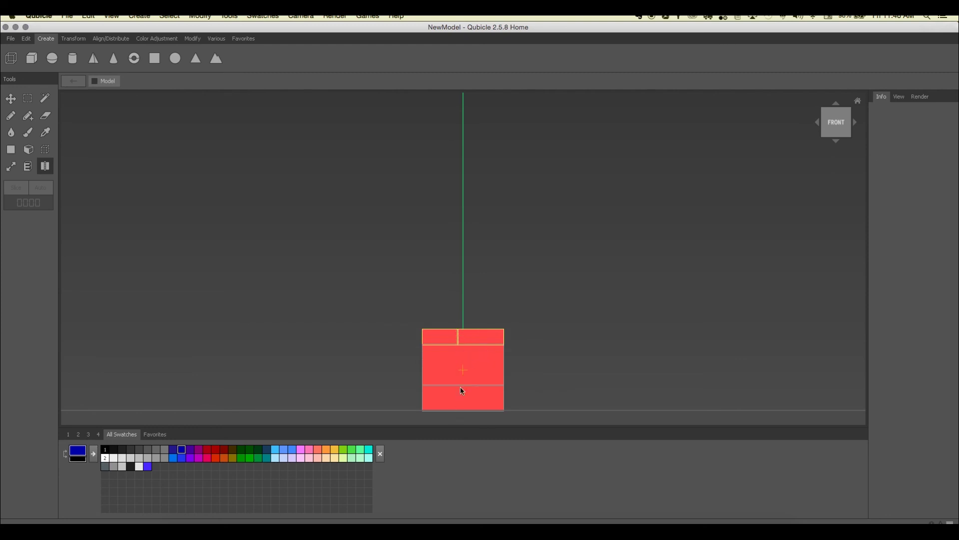
{"action": "left_click", "coordinate": [484, 375]}
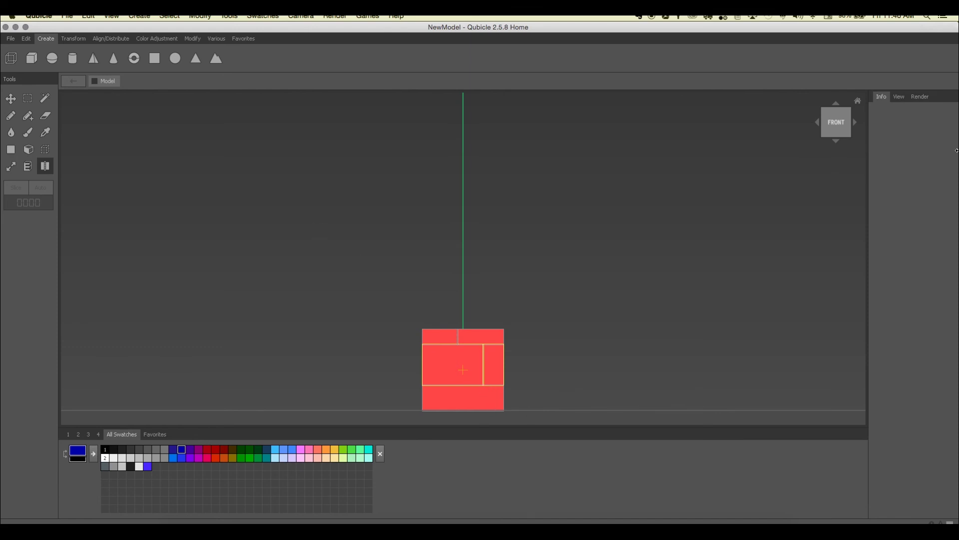
Move the two top-layer pieces apart along the red axis and raise the 12-wide middle piece to height 54, briefly opening it for inspection
{"action": "left_click", "coordinate": [857, 101]}
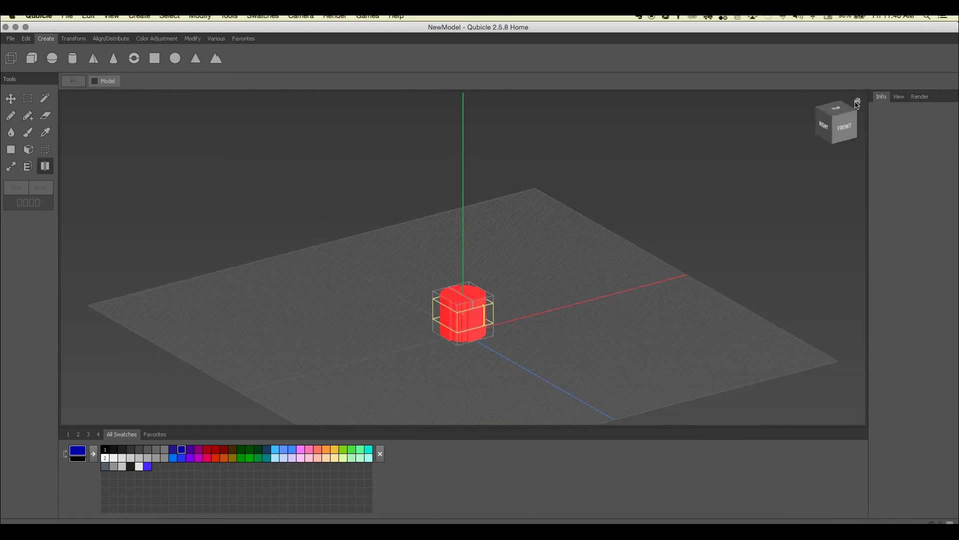
{"action": "left_click", "coordinate": [454, 286]}
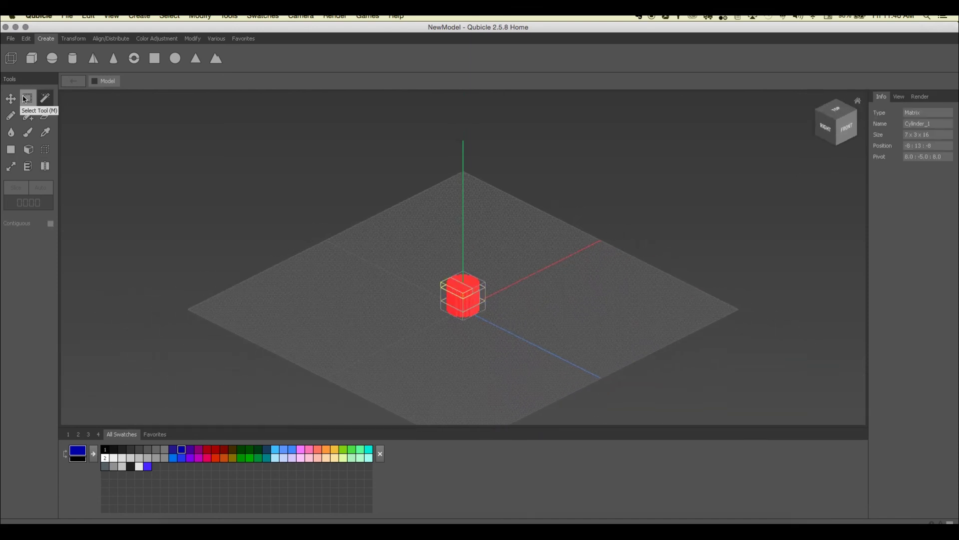
{"action": "left_click", "coordinate": [10, 99]}
{"action": "left_click_drag", "start_coordinate": [497, 263], "coordinate": [460, 220]}
{"action": "left_click", "coordinate": [485, 280]}
{"action": "left_click", "coordinate": [451, 292]}
{"action": "double_click", "coordinate": [470, 209]}
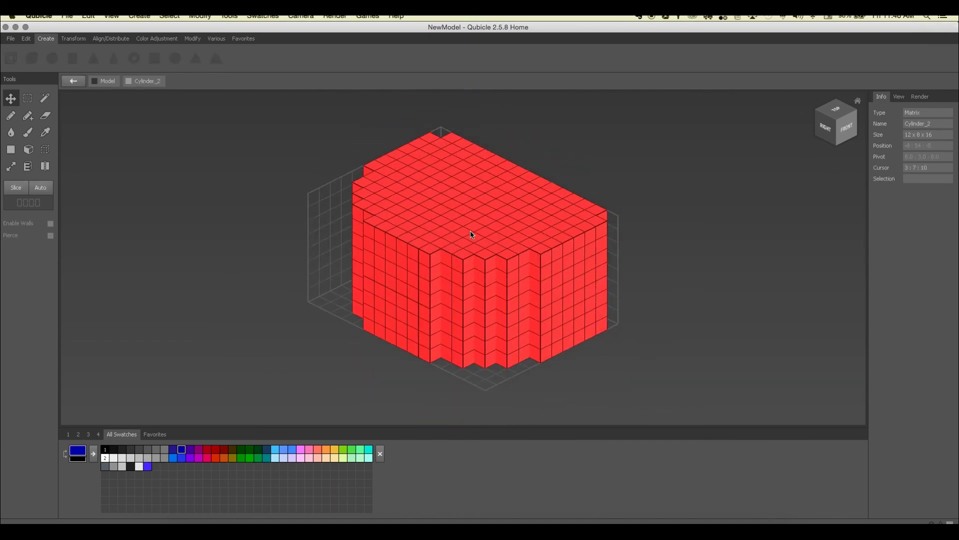
{"action": "left_click", "coordinate": [74, 81]}
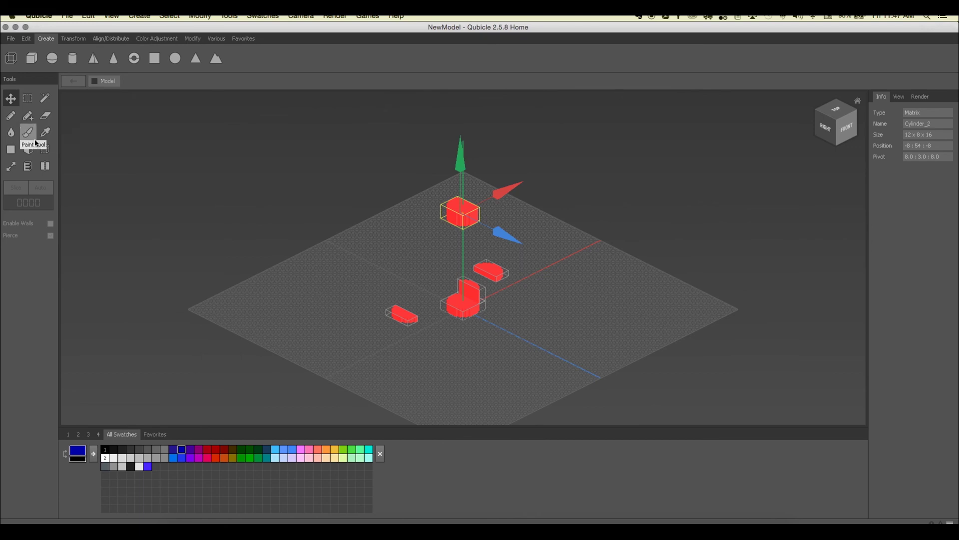
{"action": "left_click", "coordinate": [12, 115]}
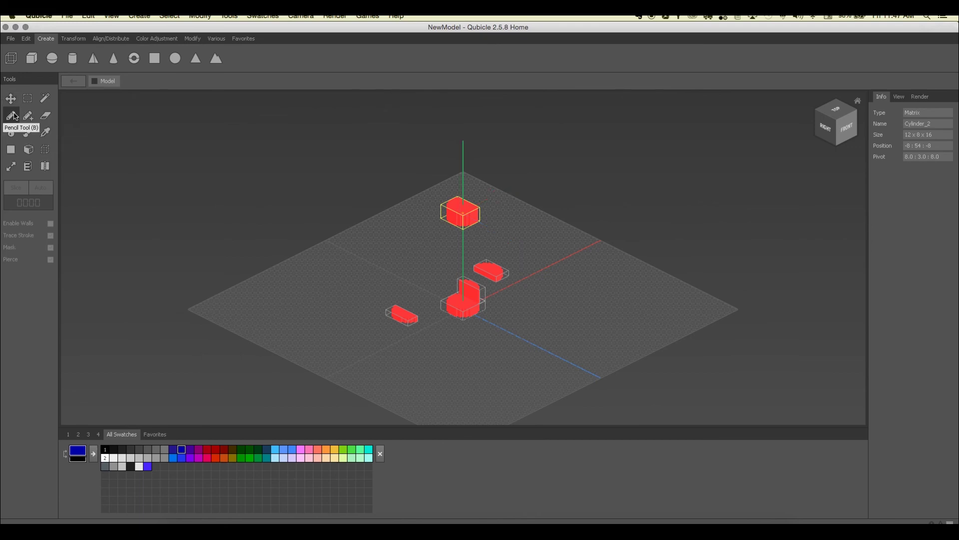
{"action": "left_click", "coordinate": [23, 127]}
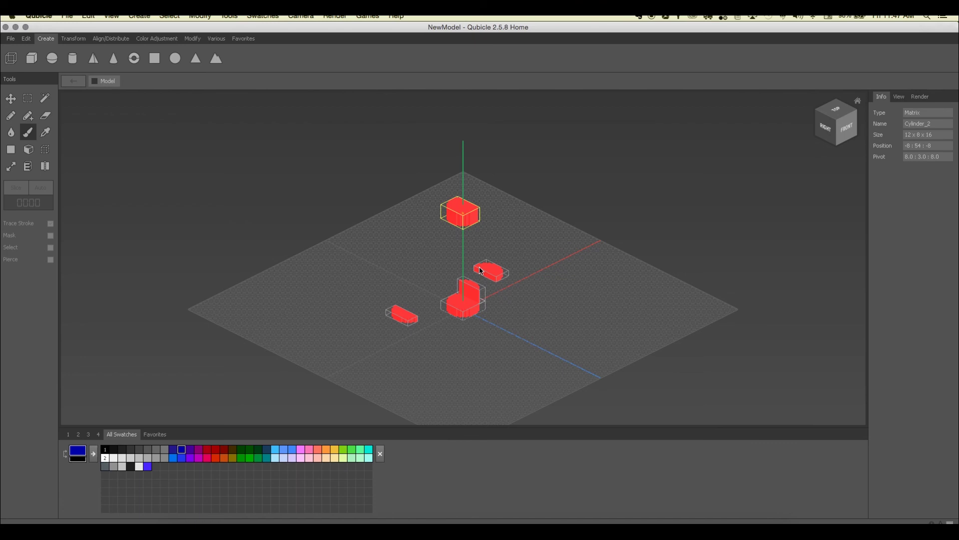
{"action": "left_click_drag", "start_coordinate": [706, 522], "coordinate": [727, 412]}
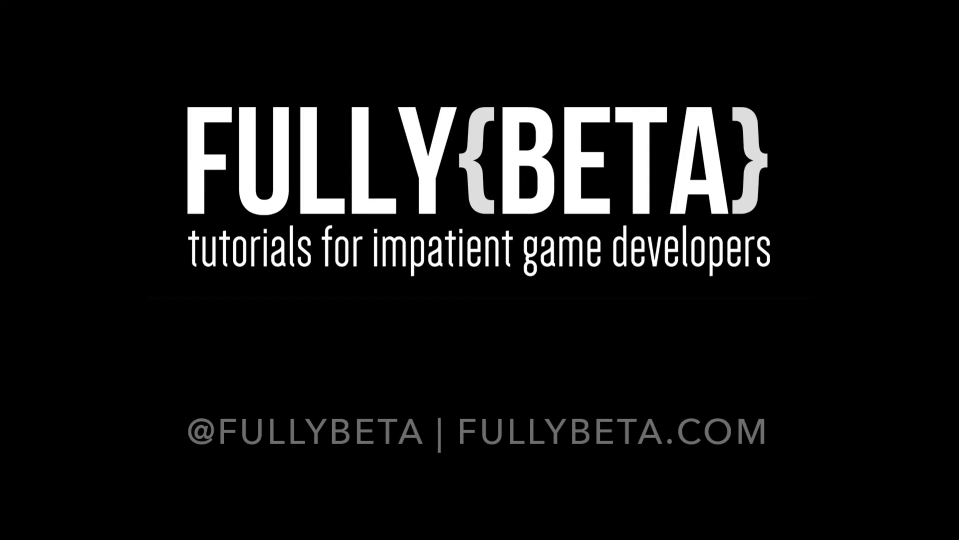